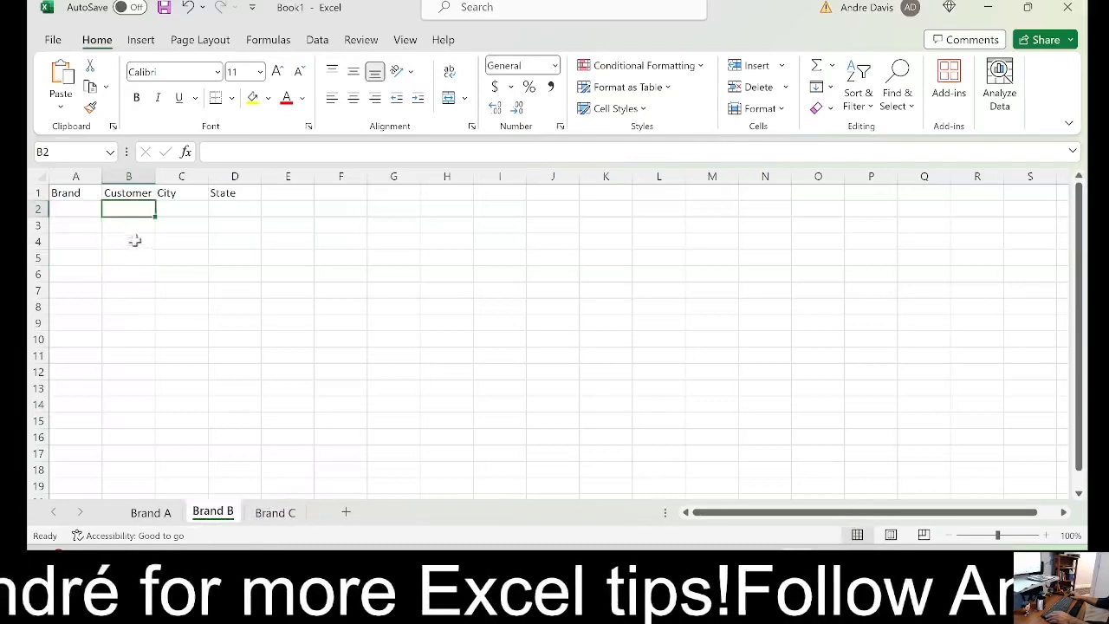
Add a new worksheet named Example and place it before the Brand A sheet
click(154, 514)
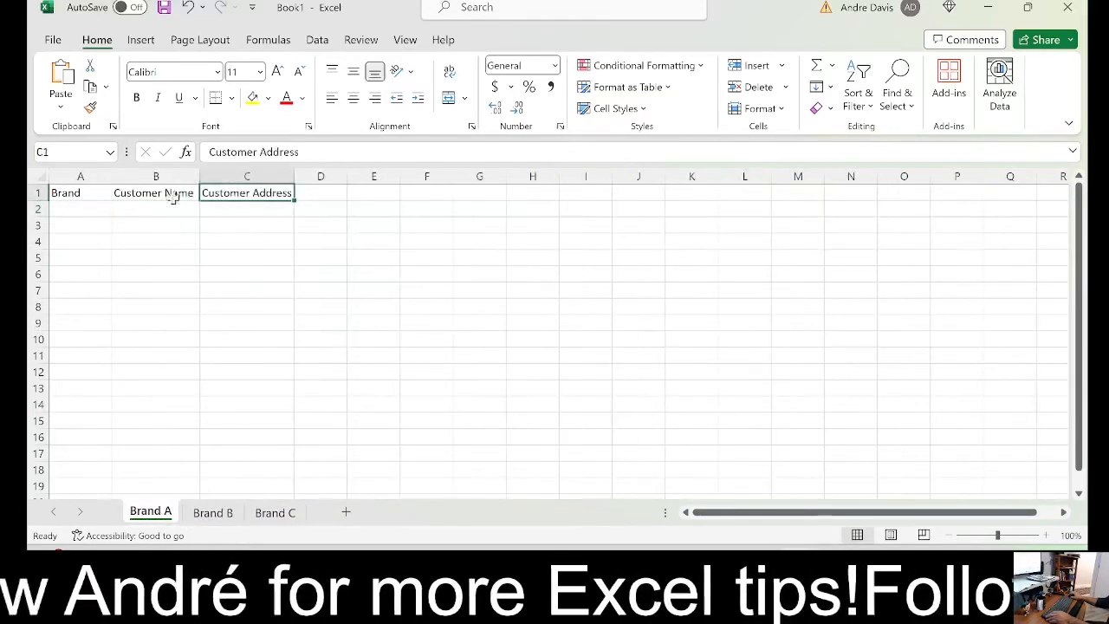
click(346, 513)
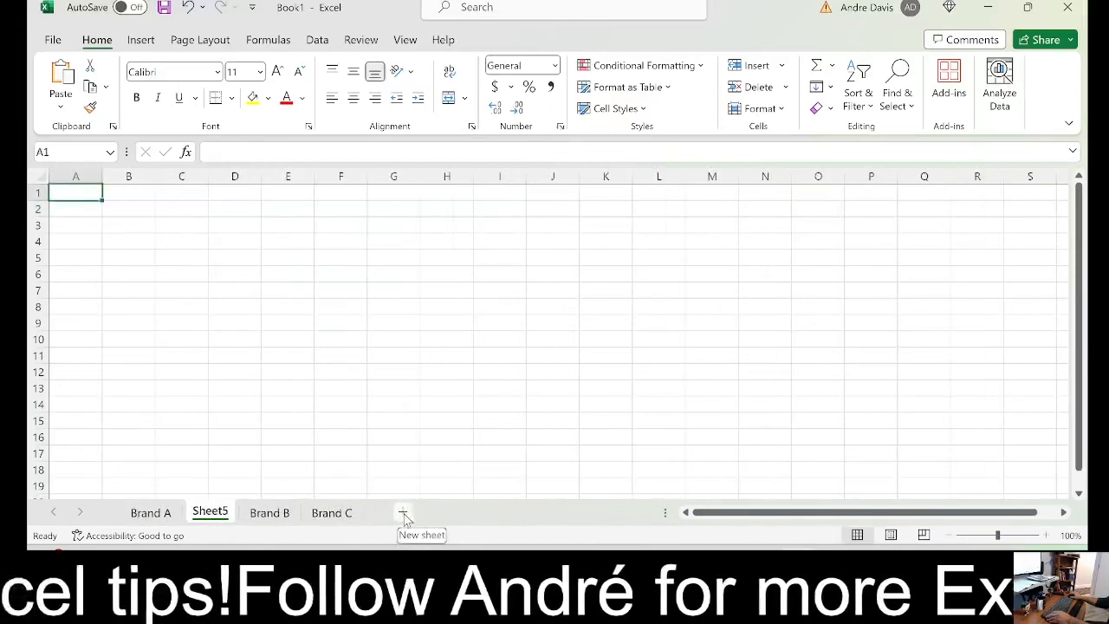
double_click(209, 512)
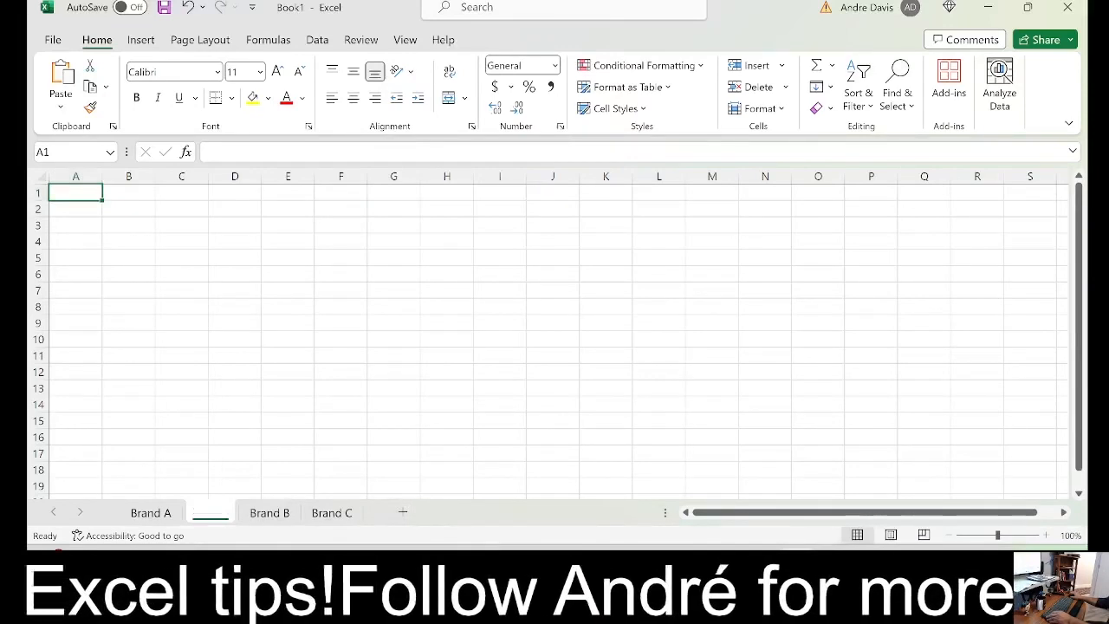
text(Bxamp)
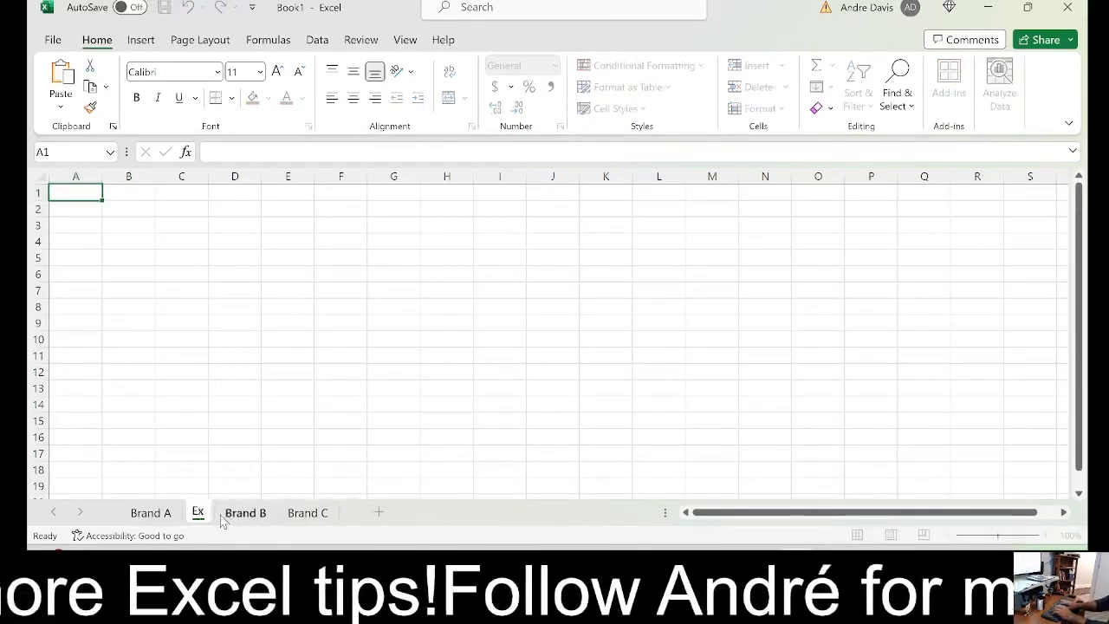
text(le)
key(Return)
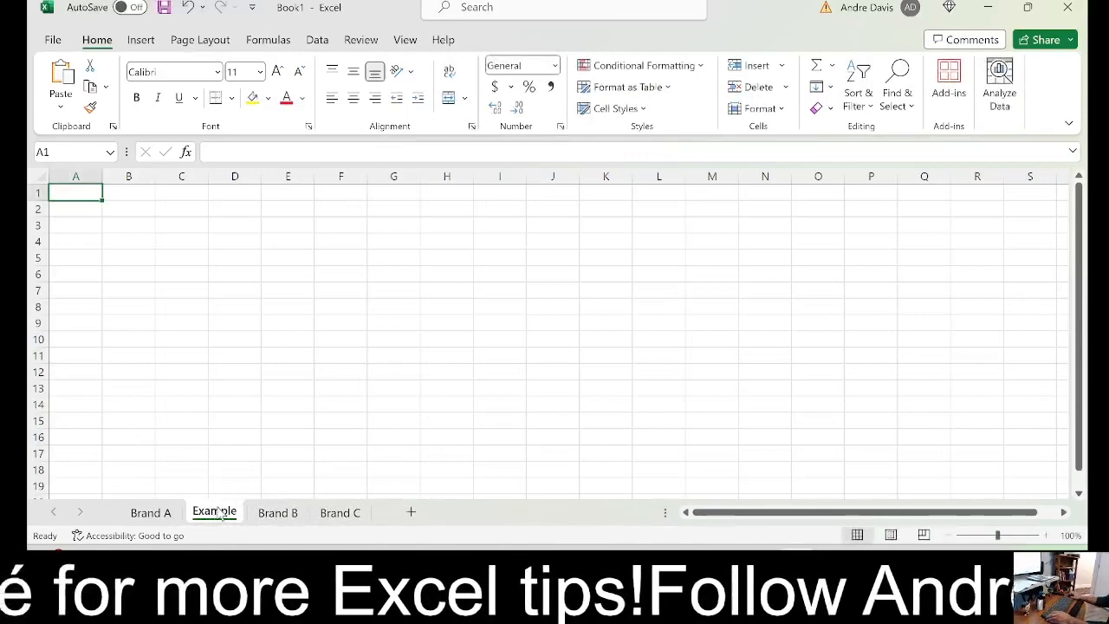
mouse_move(219, 517)
mouse_down()
mouse_move(313, 511)
mouse_move(228, 523)
mouse_move(136, 517)
mouse_move(221, 511)
mouse_move(135, 517)
mouse_move(331, 514)
mouse_move(322, 517)
mouse_up()
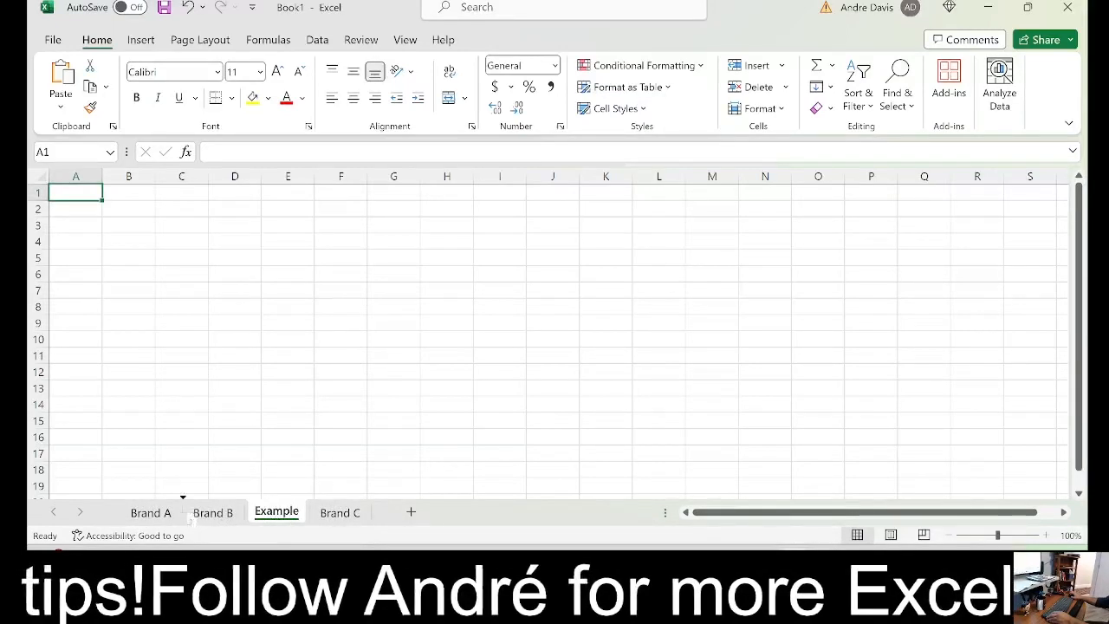
drag(189, 518, 138, 517)
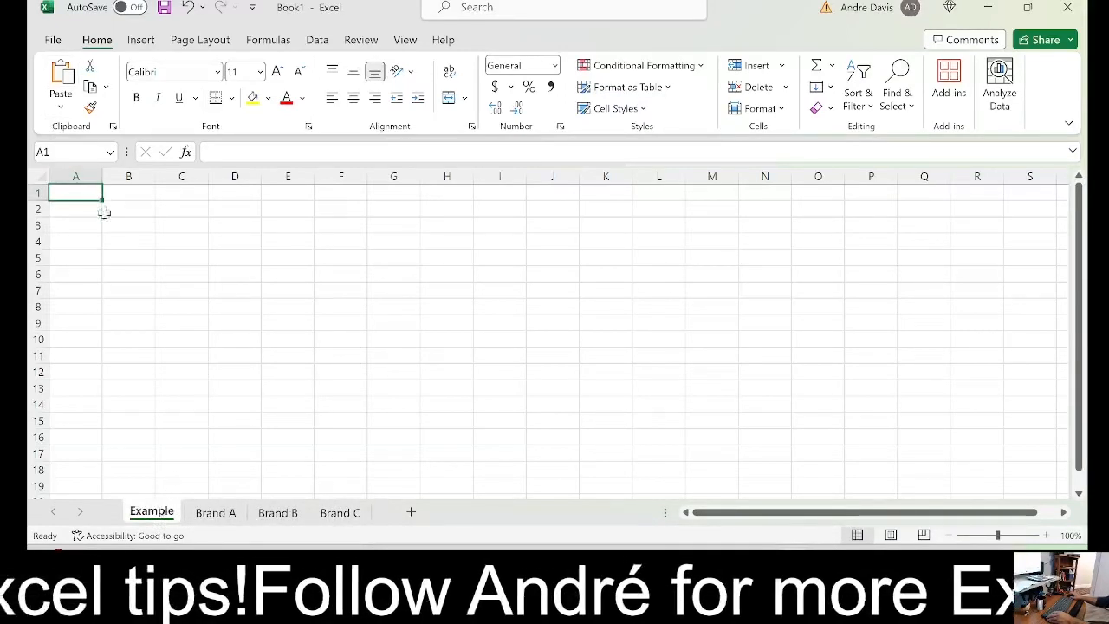
Copy the Brand, Customer Name and Customer Address headers from the Brand A sheet to cell A1 of the Example sheet
click(234, 517)
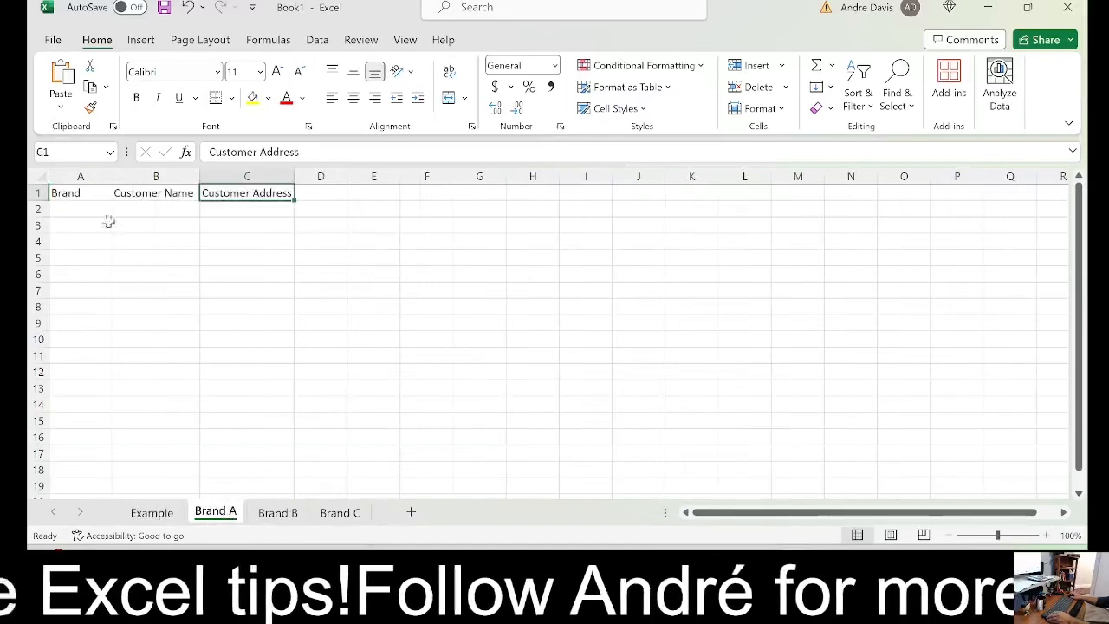
drag(90, 198, 232, 209)
key(ctrl+c)
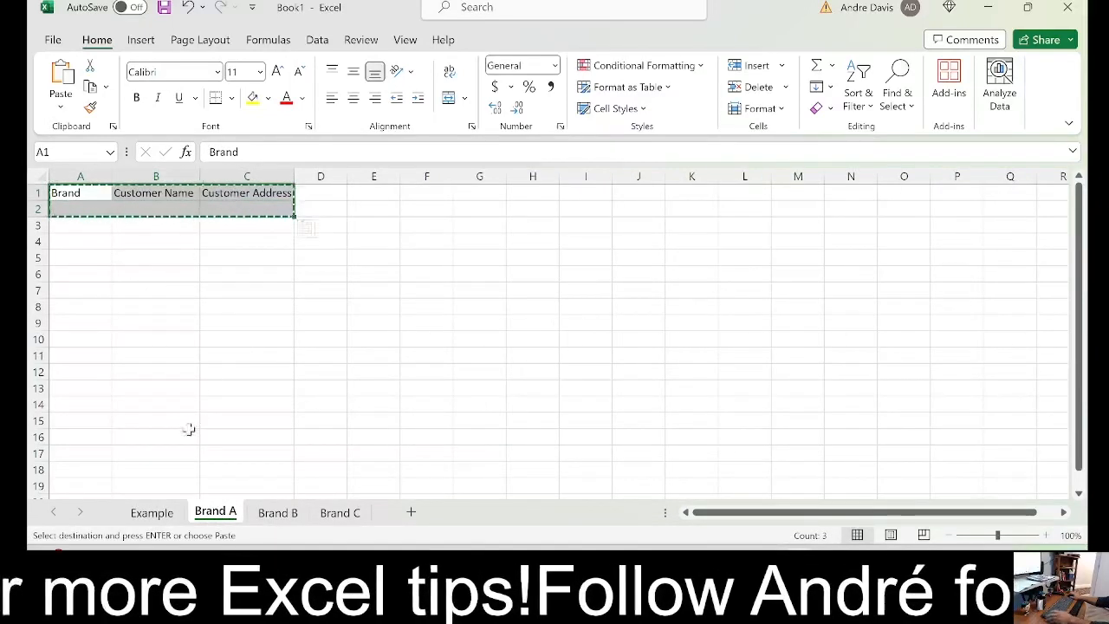
click(166, 515)
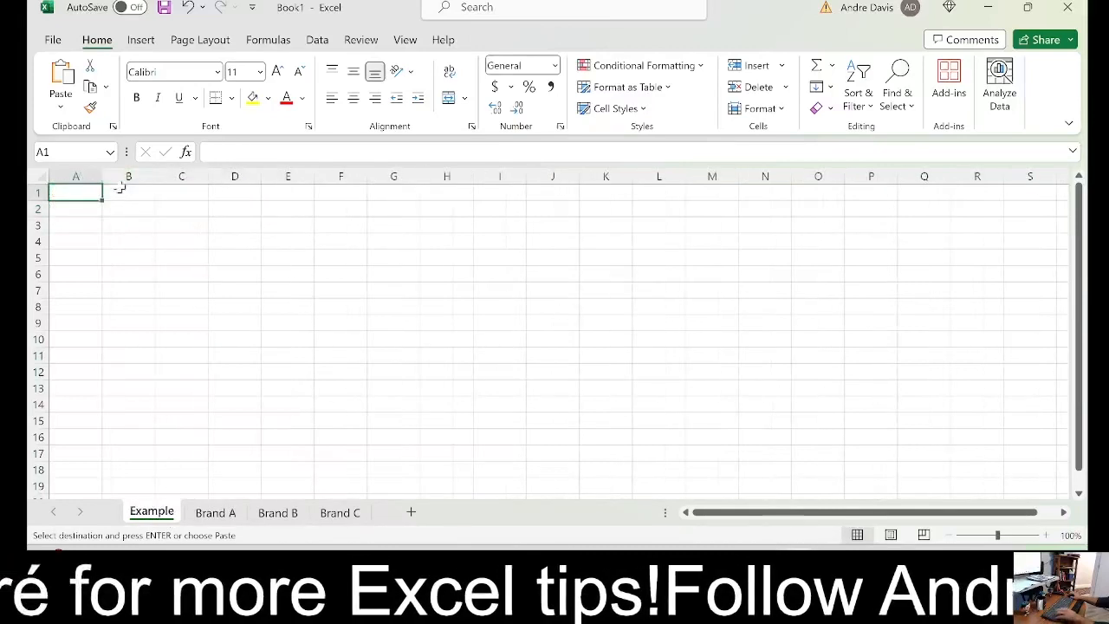
key(ctrl+v)
click(181, 307)
Copy the header row A1:D1 from the Brand B sheet to cell A2 of the Example sheet
click(279, 513)
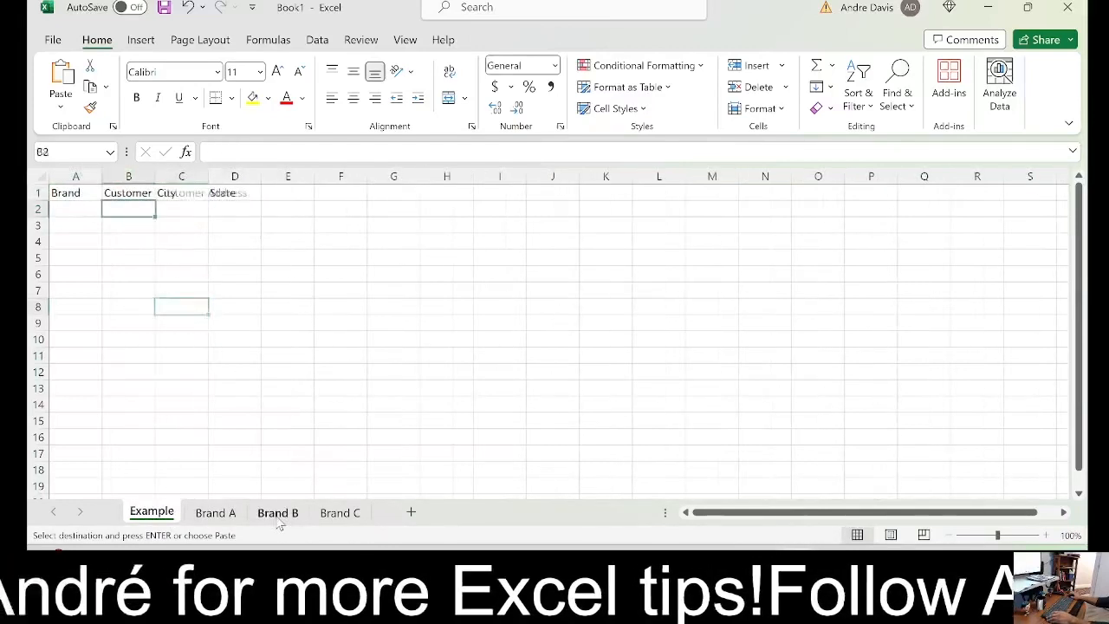
drag(77, 193, 247, 192)
key(ctrl+c)
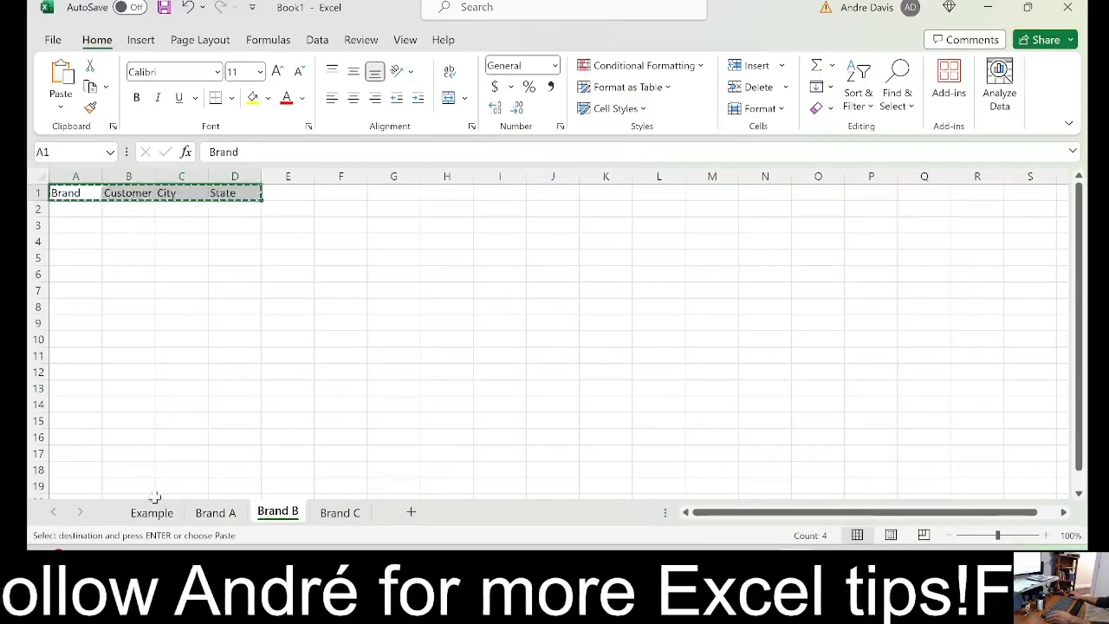
click(152, 512)
click(77, 205)
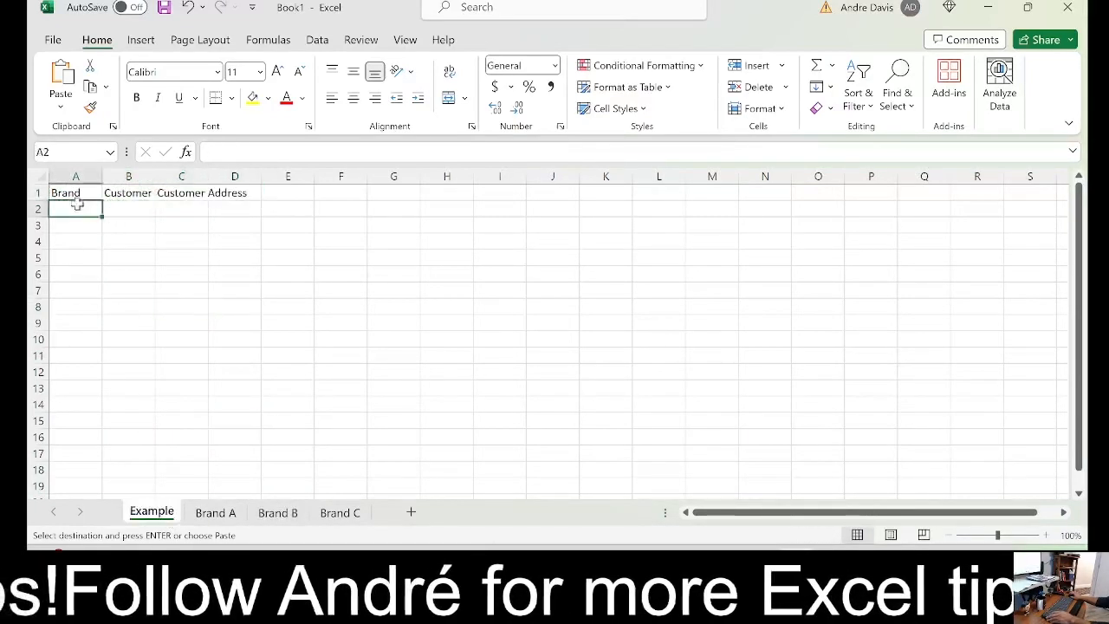
key(ctrl+v)
click(183, 256)
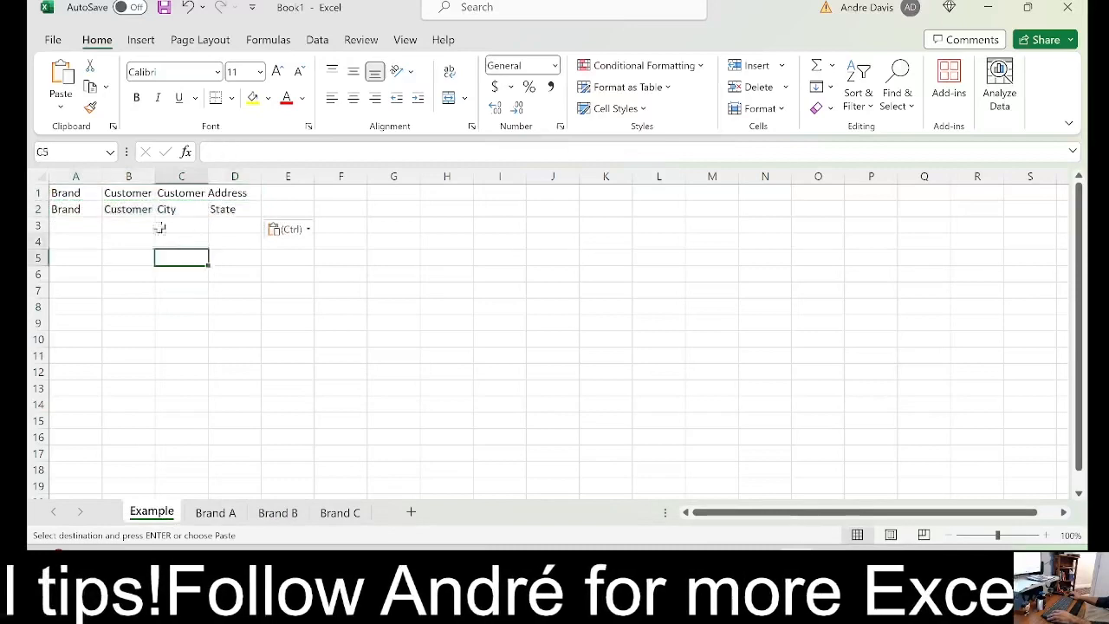
Autofit the widths of columns A through D on the Example sheet to their contents
drag(180, 257, 162, 235)
drag(80, 176, 238, 176)
click(149, 307)
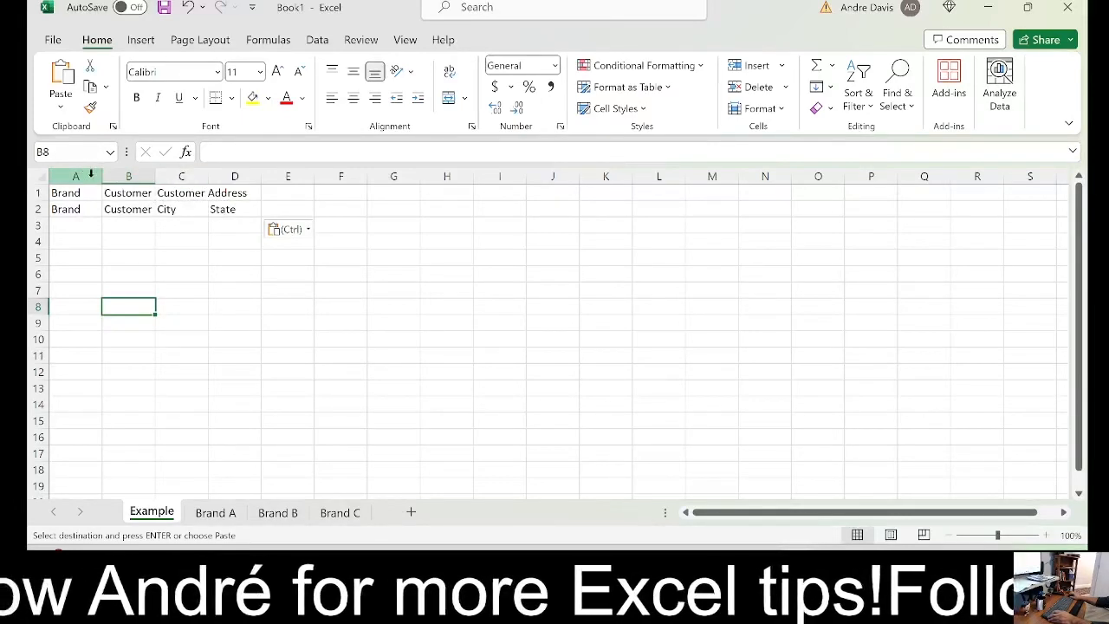
drag(91, 173, 227, 203)
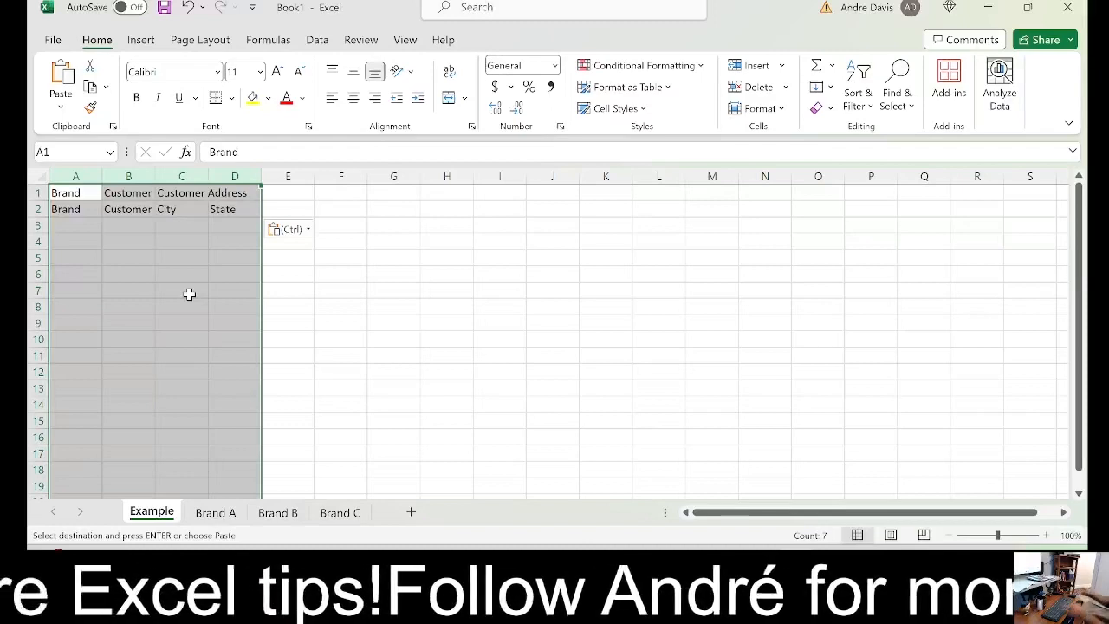
double_click(261, 176)
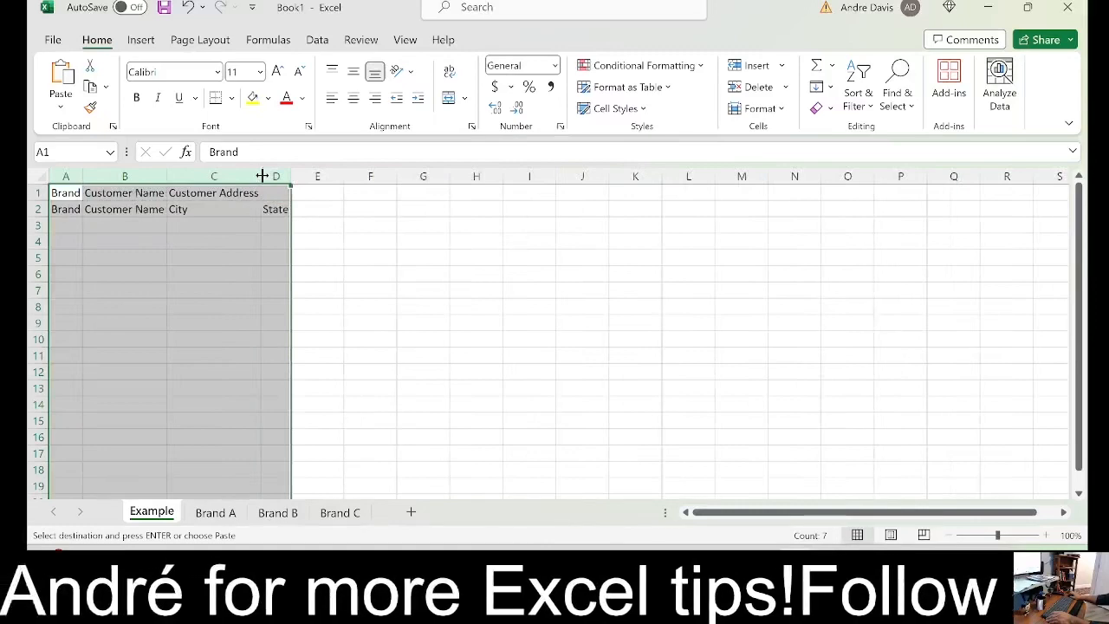
click(270, 226)
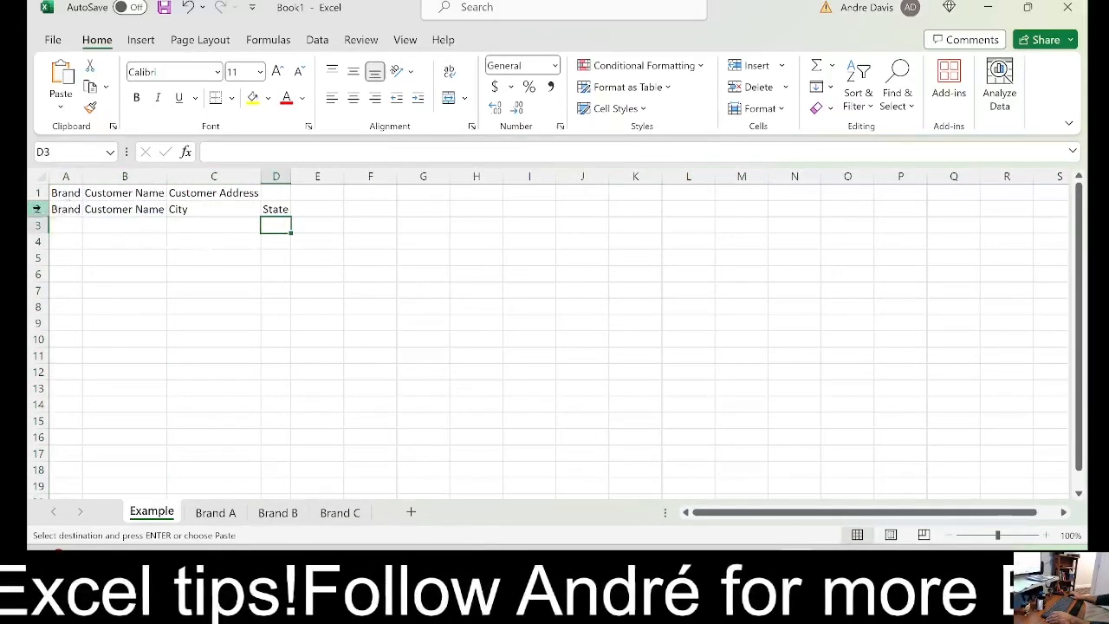
Insert three blank rows between the two header rows on the Example sheet
drag(37, 208, 41, 246)
key(ctrl+shift+plus)
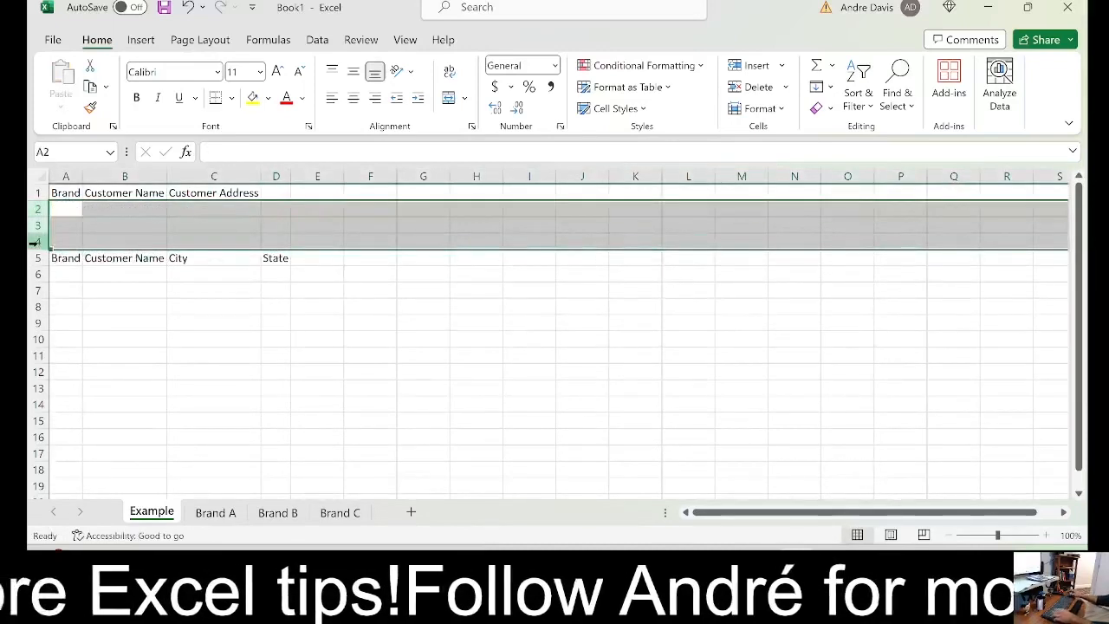
click(106, 302)
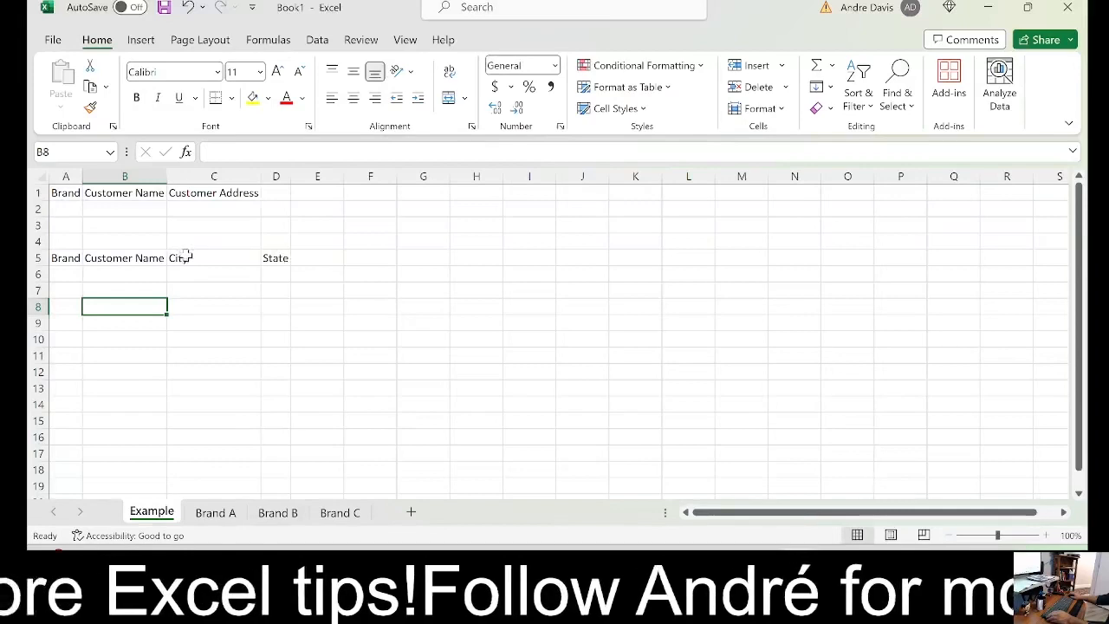
Compare the City and State headers in row 5 with the Customer Address header in row 1
click(39, 257)
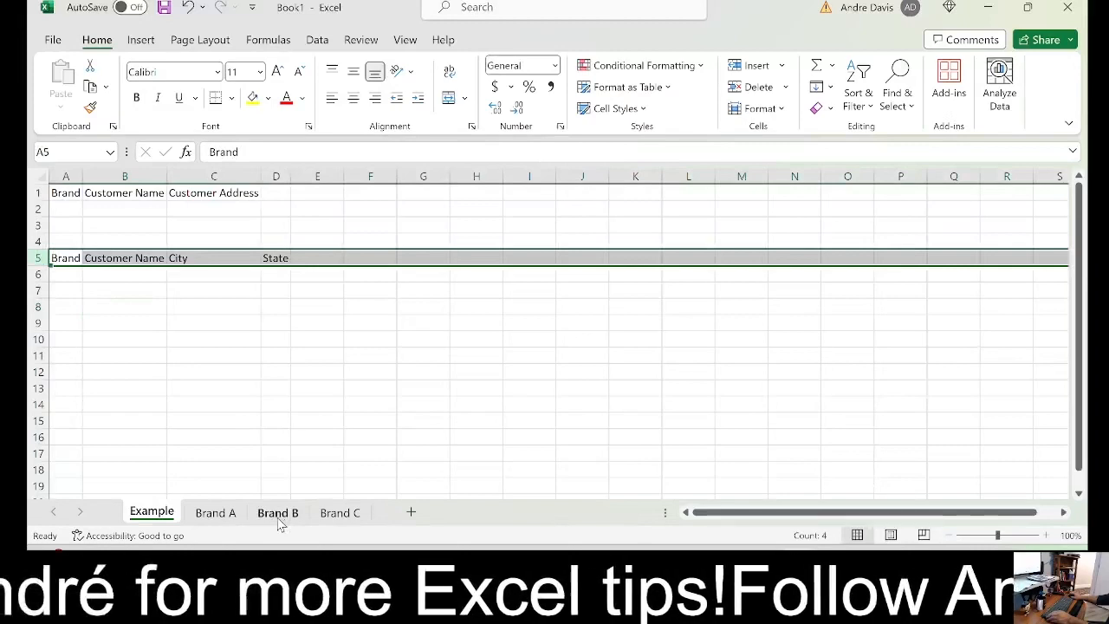
click(201, 260)
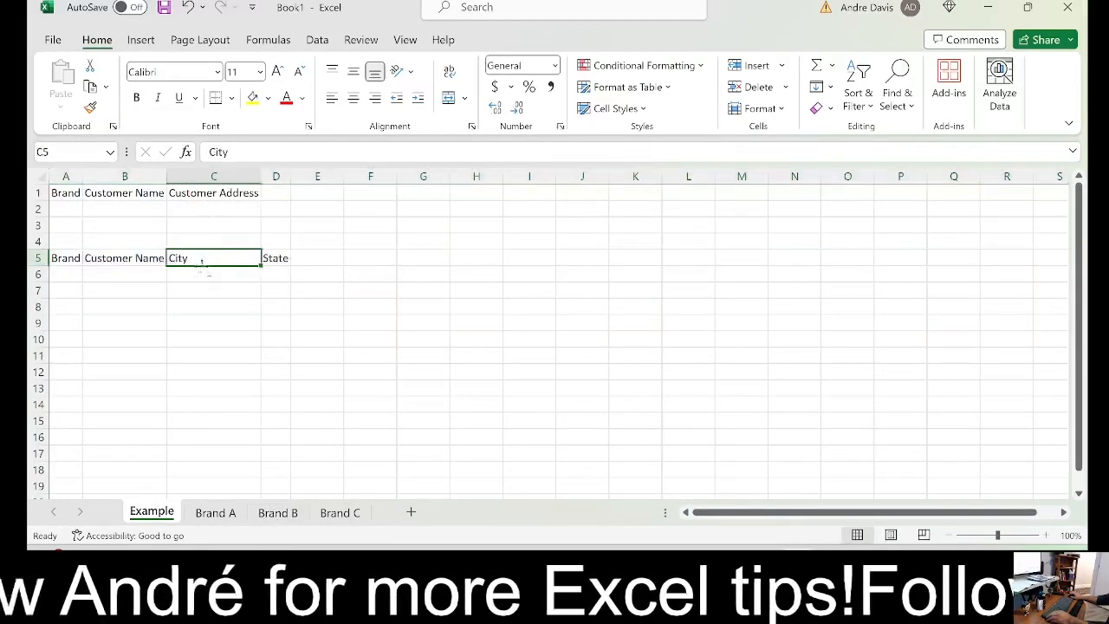
click(38, 193)
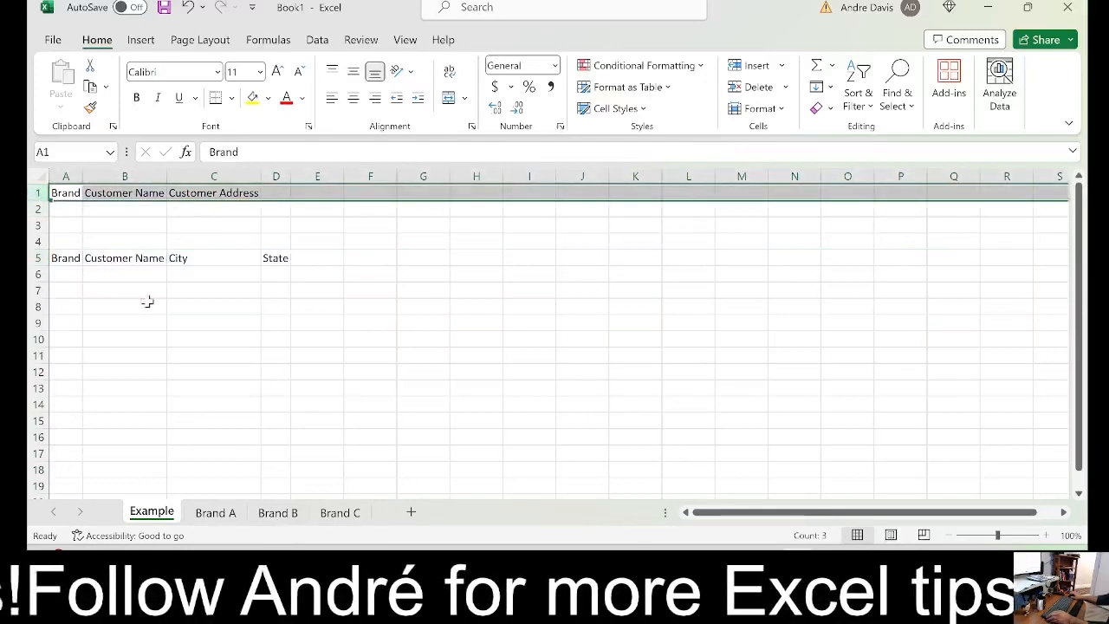
click(228, 195)
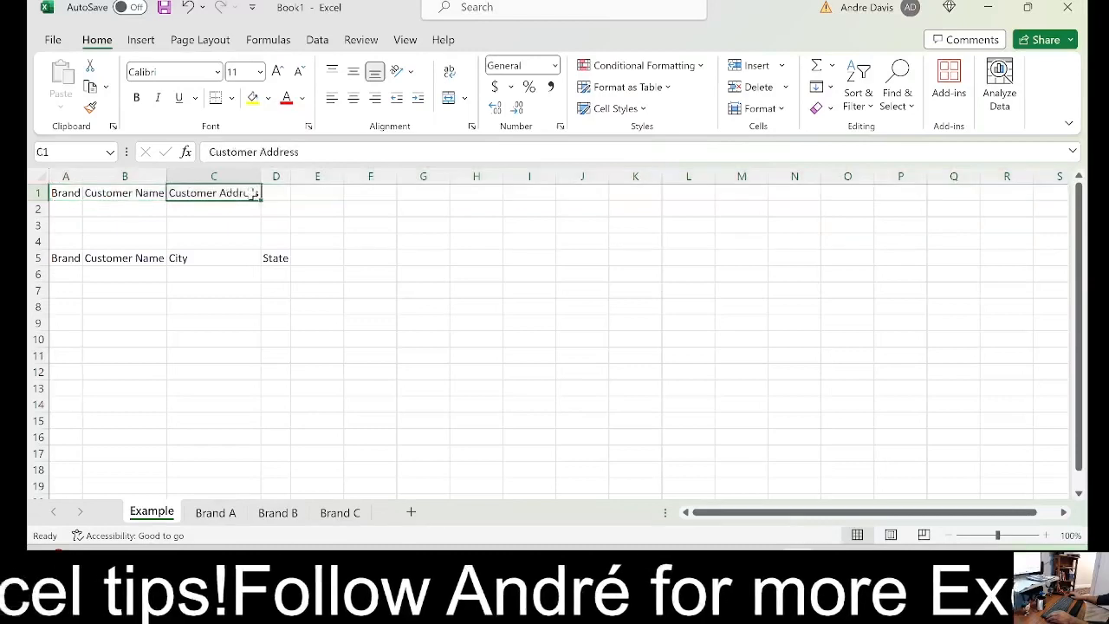
click(272, 197)
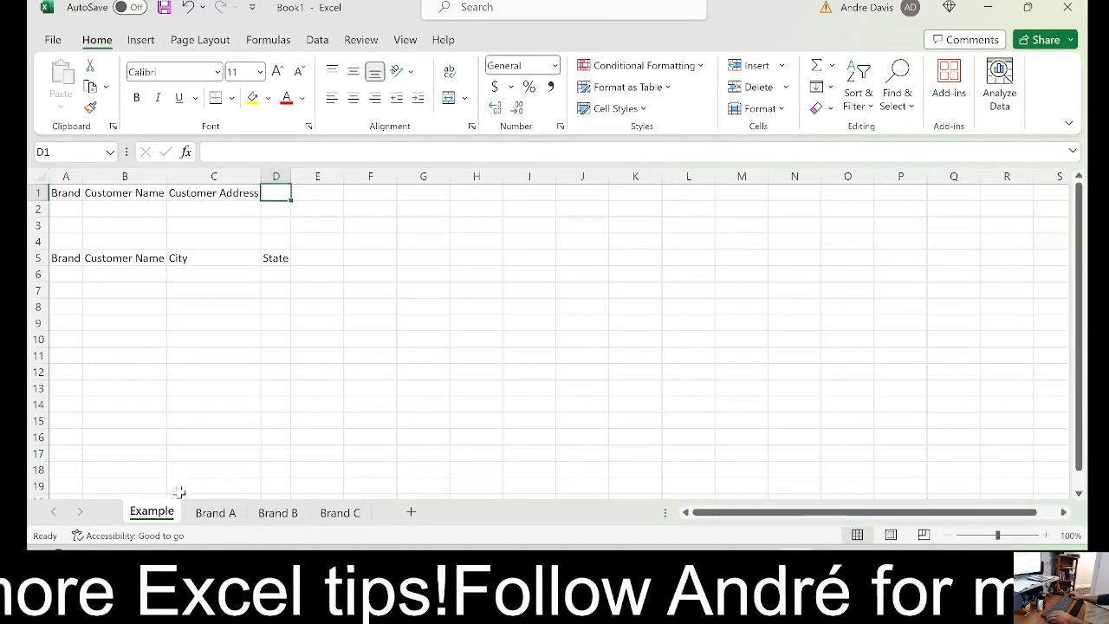
Delete the Example worksheet permanently
right_click(151, 516)
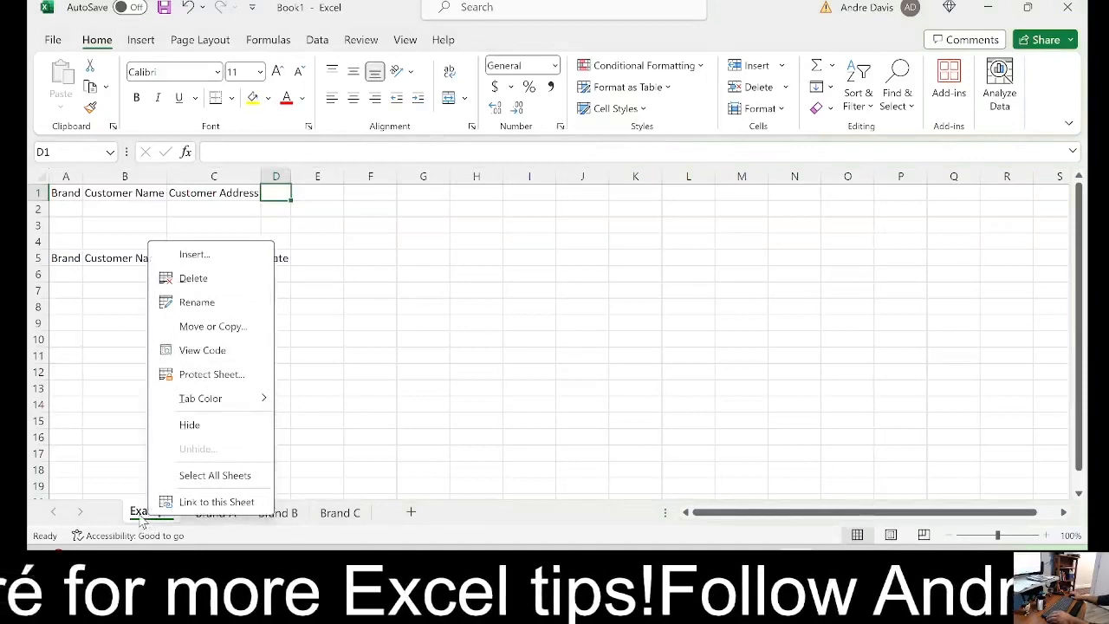
click(194, 278)
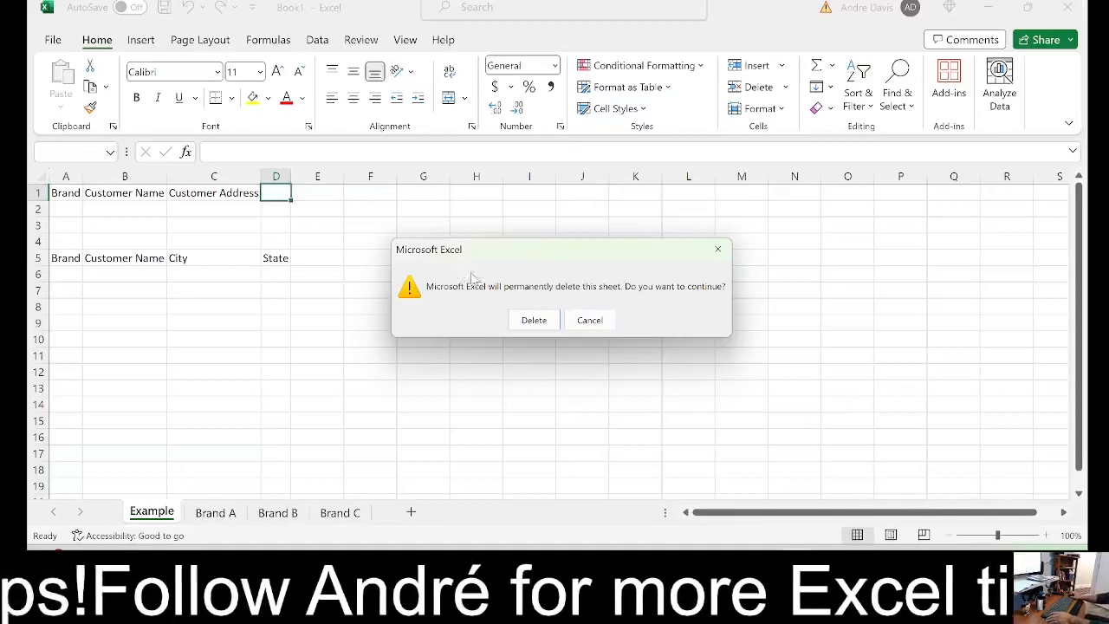
click(532, 323)
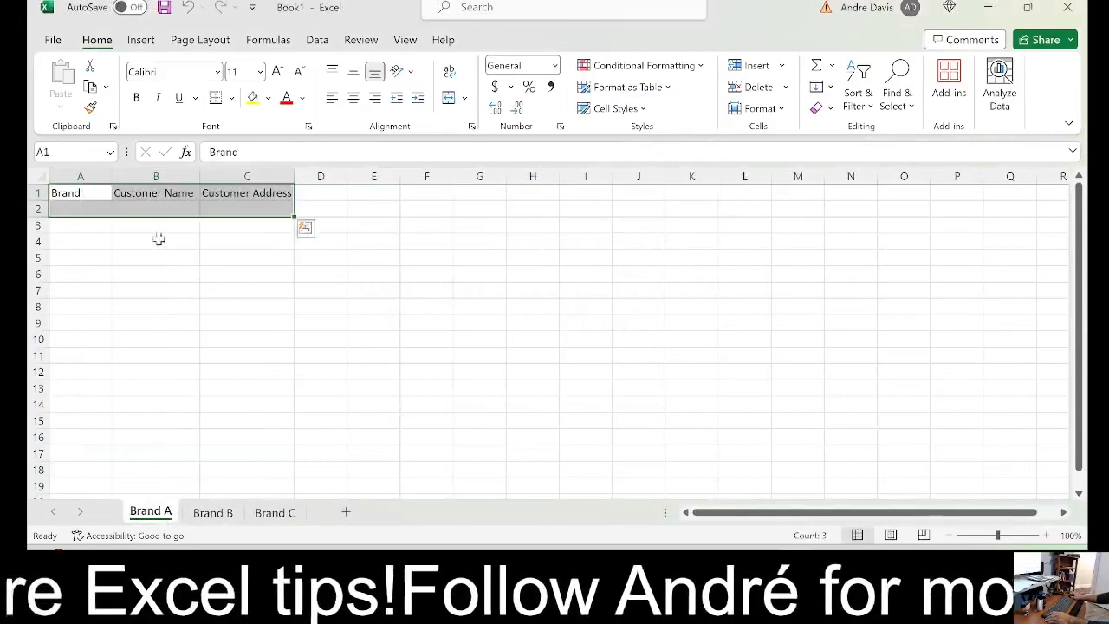
Compare the column headers across the Brand A, Brand B and Brand C sheets, returning to Brand B
click(227, 196)
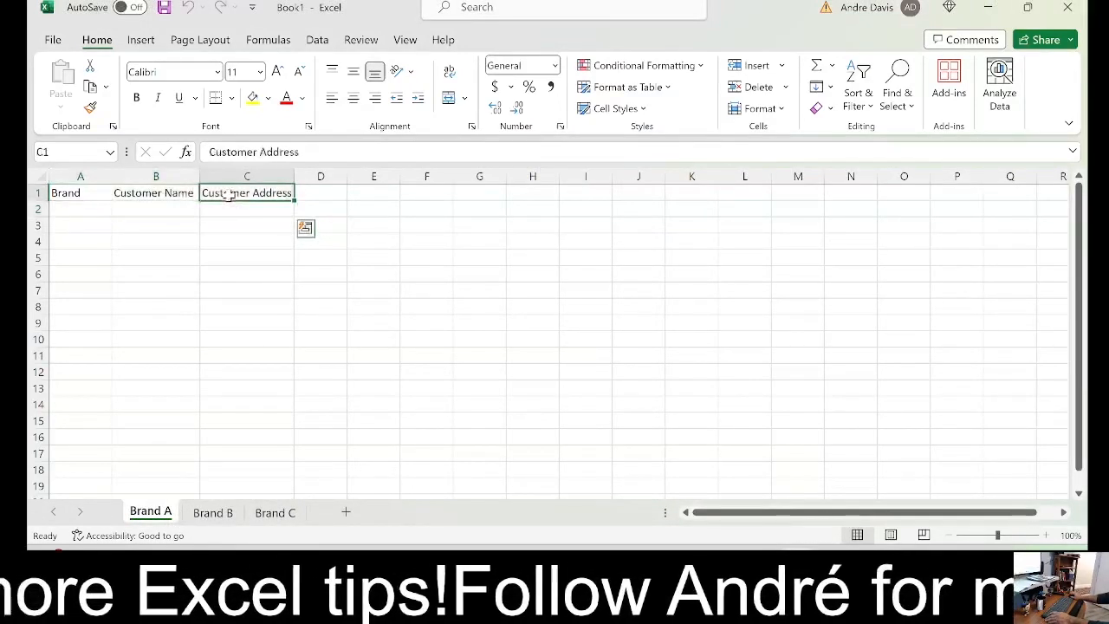
click(212, 512)
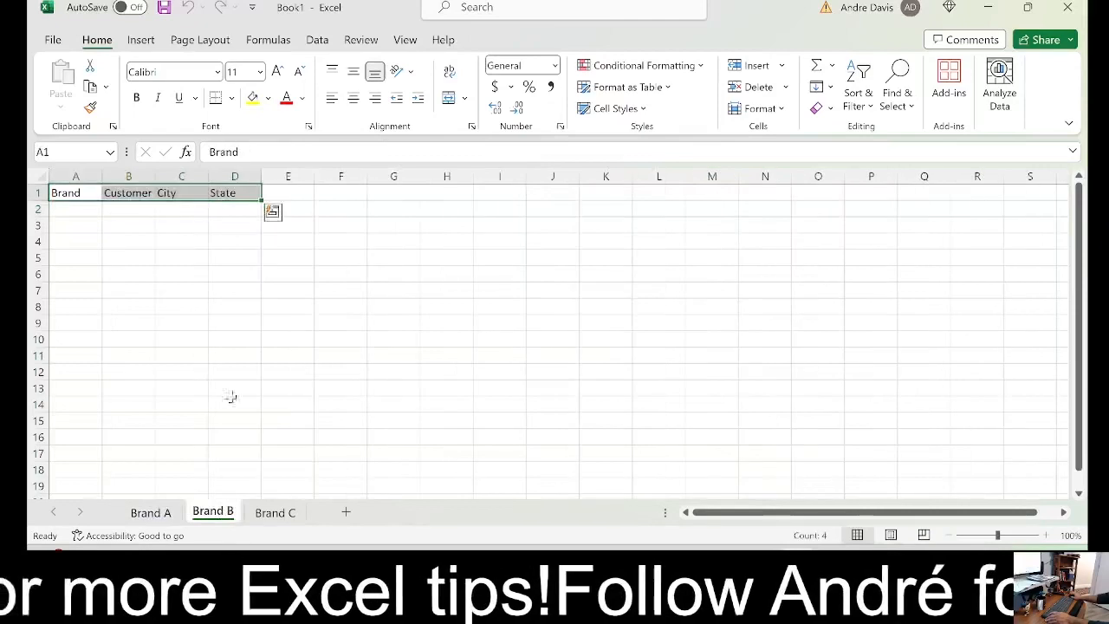
click(193, 192)
click(227, 194)
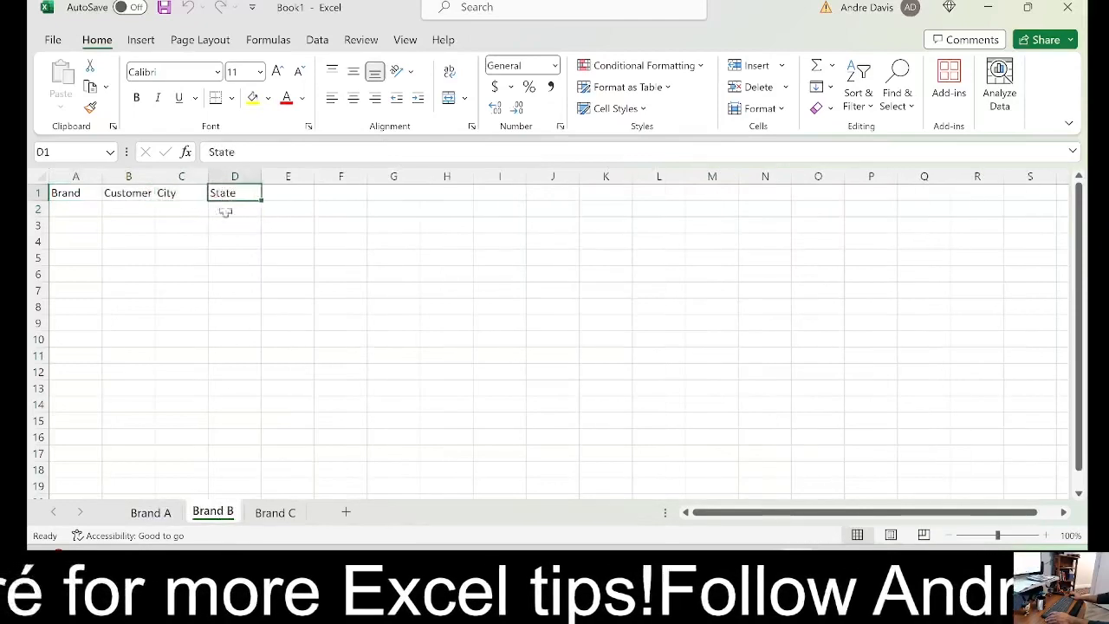
click(150, 514)
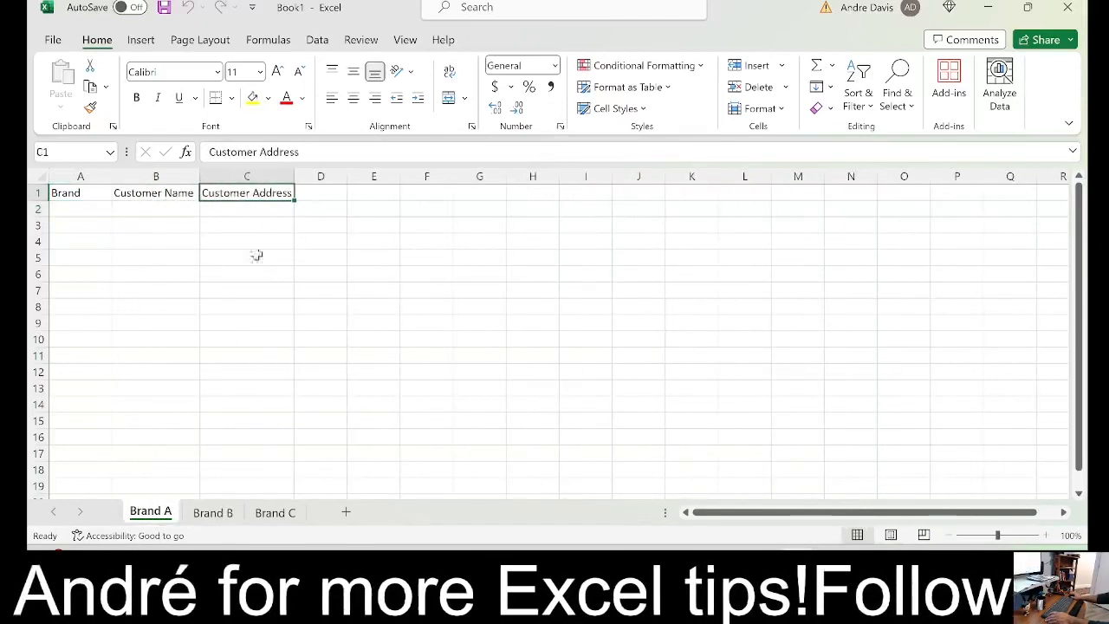
click(227, 514)
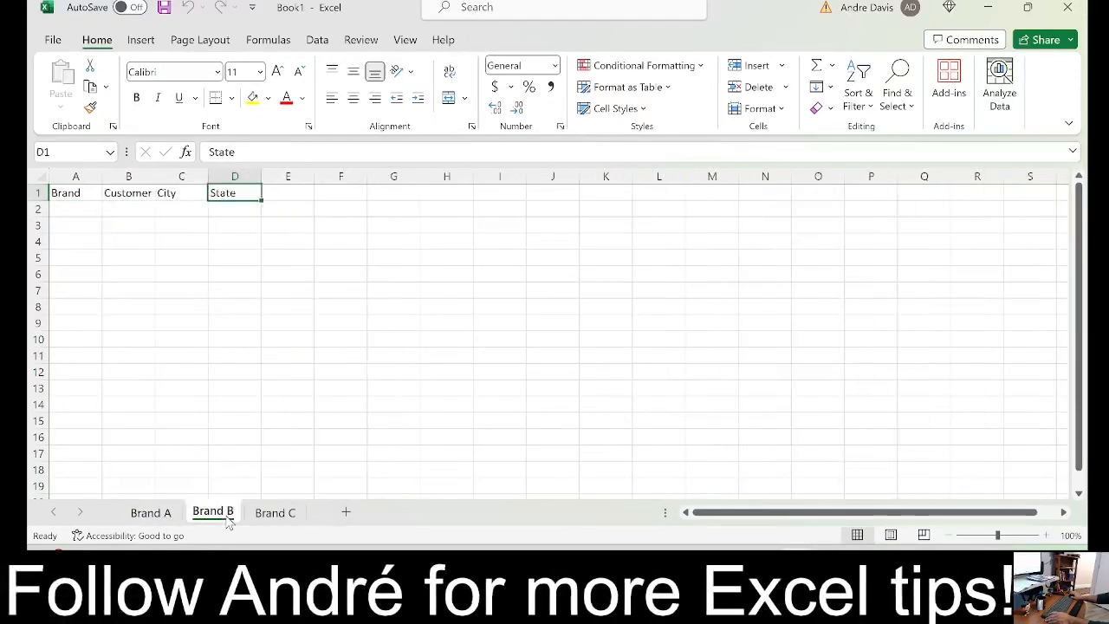
click(275, 514)
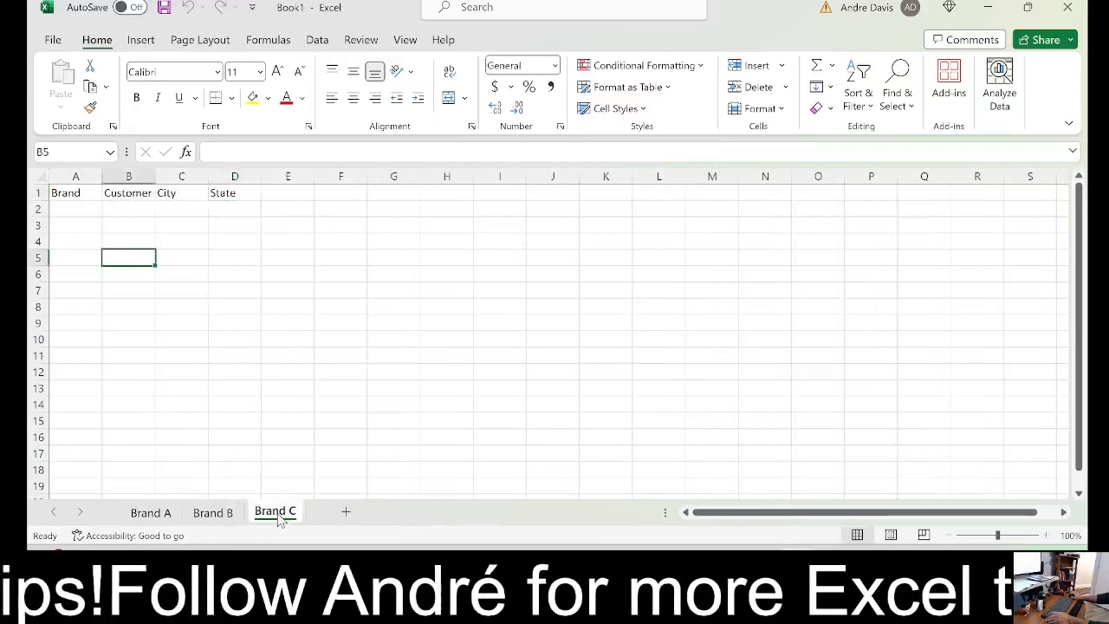
click(222, 516)
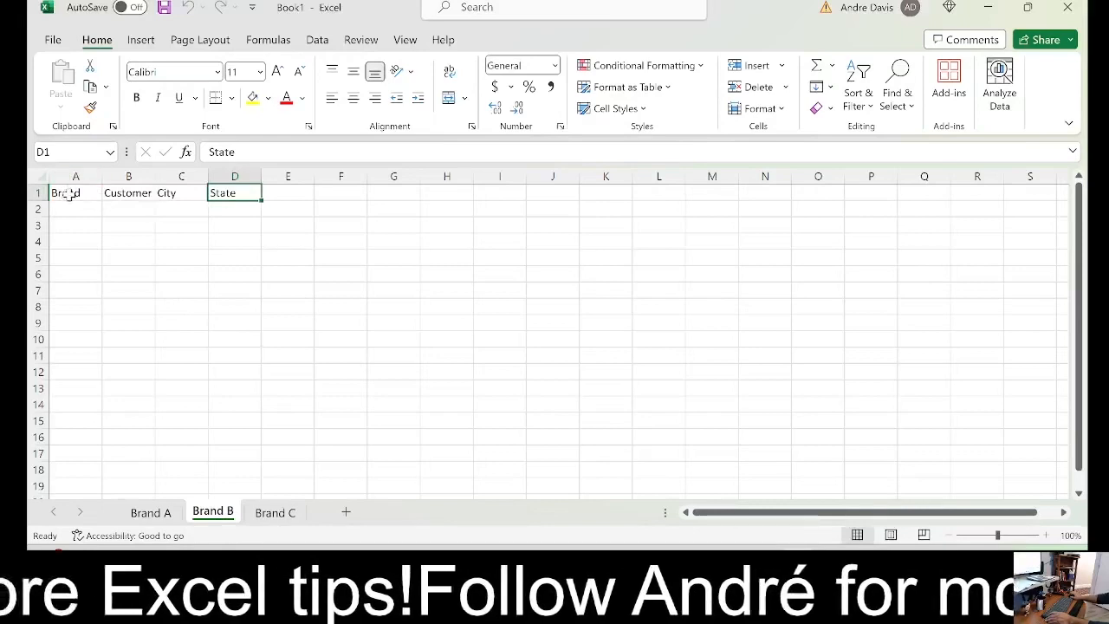
Examine row 1 of the Brand B sheet, covering the headers in A1:D1, the empty cells beyond them and the entire row
drag(59, 194, 231, 199)
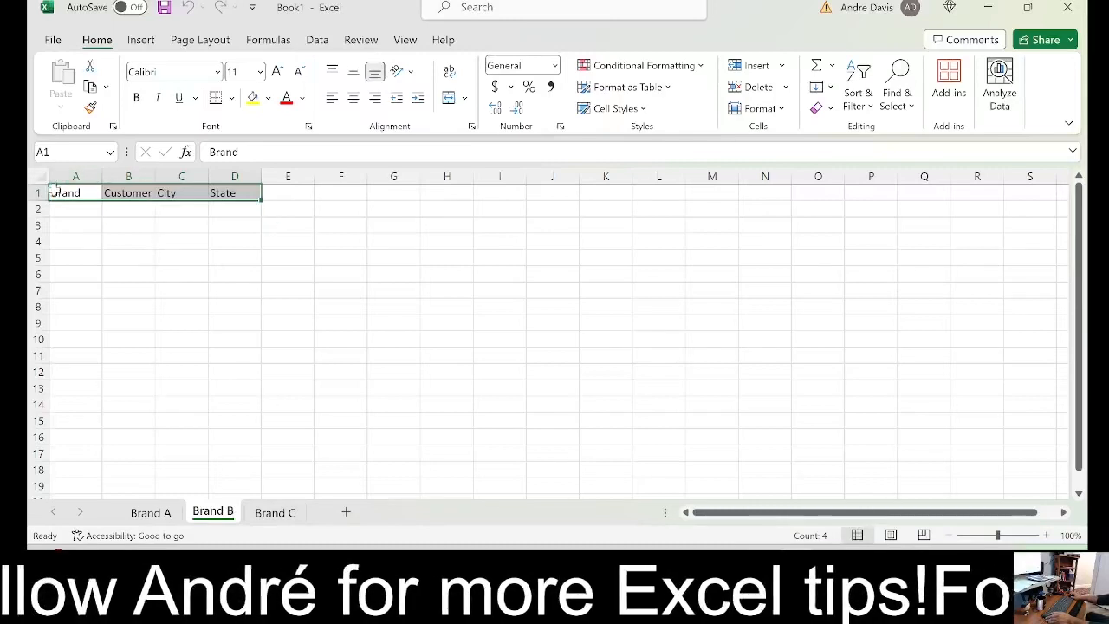
drag(288, 185, 511, 188)
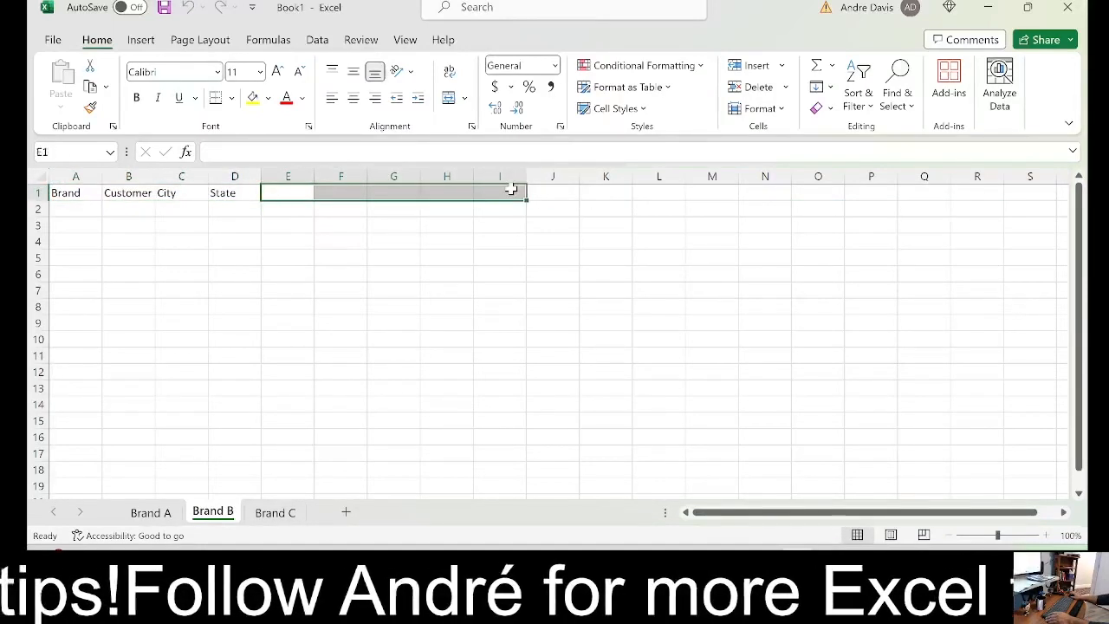
click(309, 198)
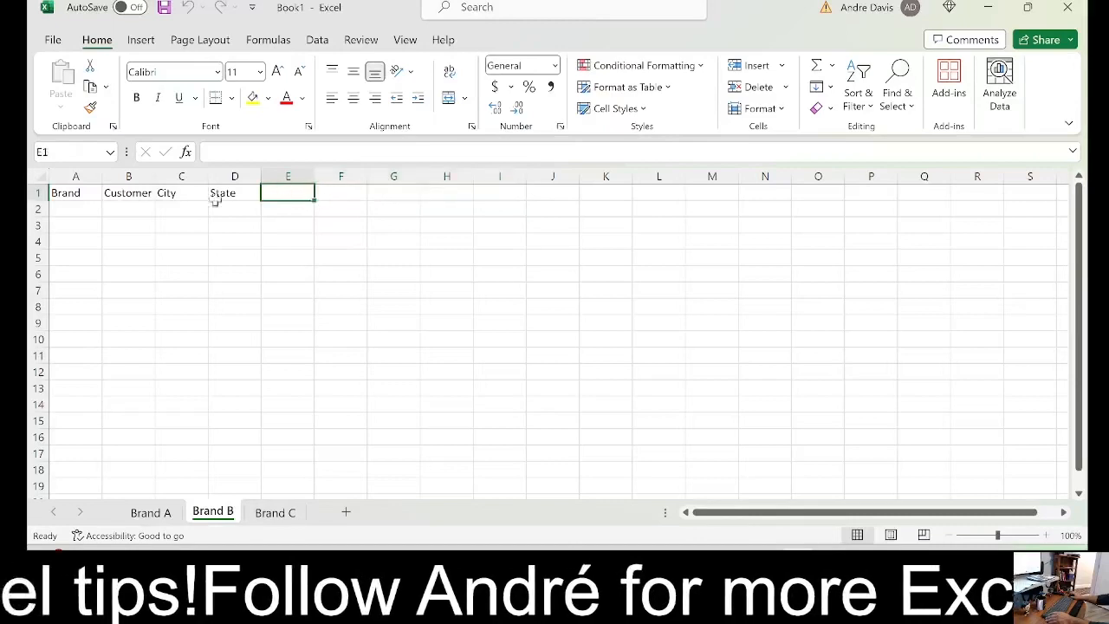
click(38, 192)
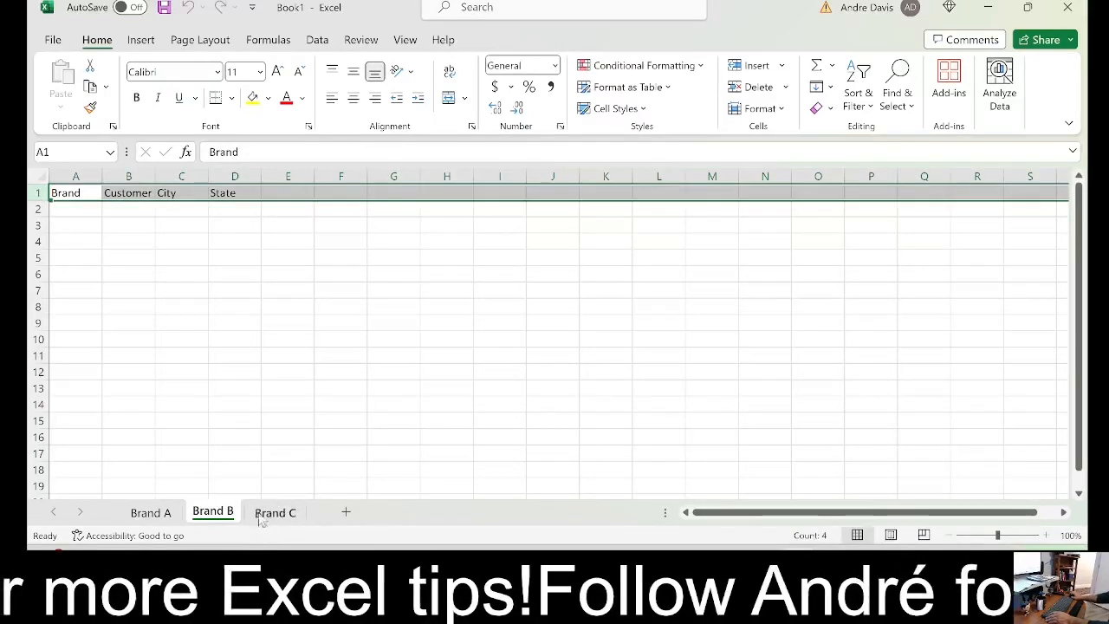
click(57, 193)
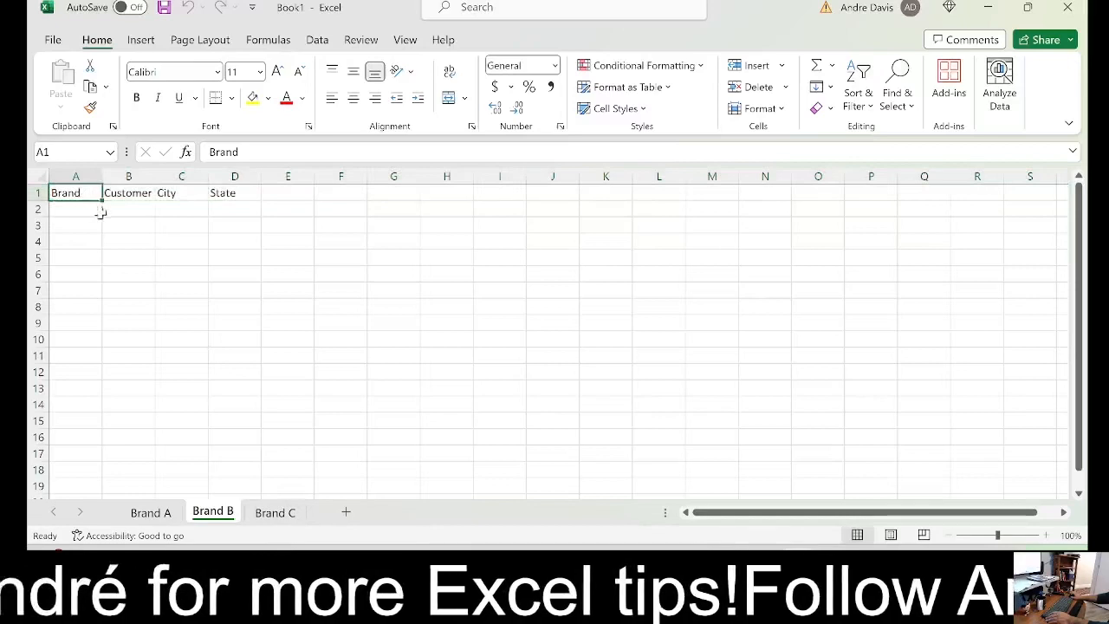
drag(88, 192, 247, 193)
click(38, 193)
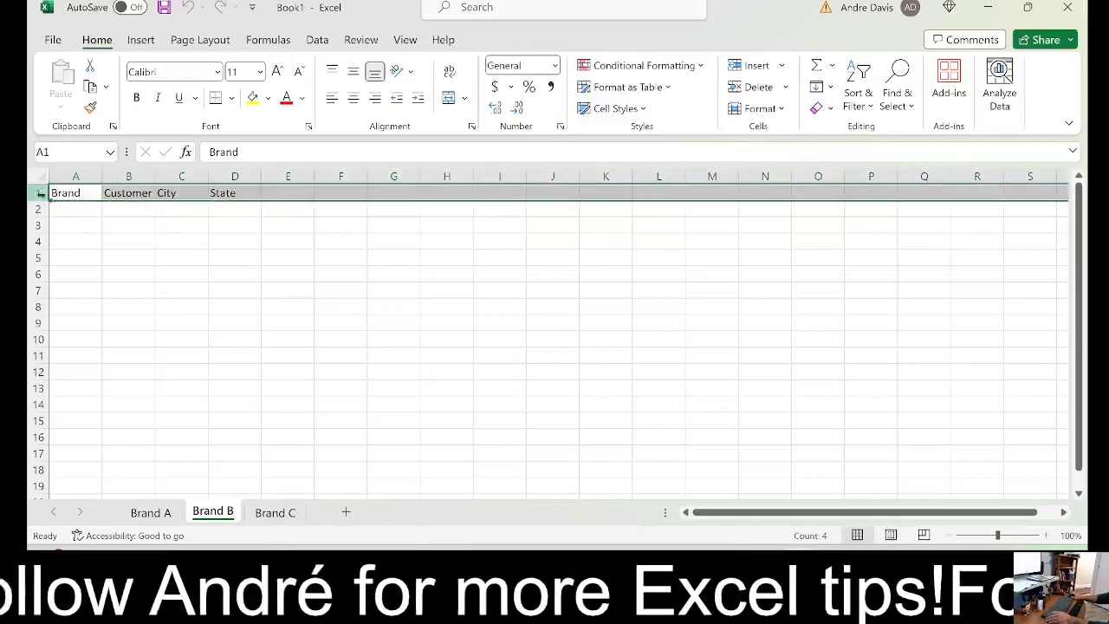
click(85, 194)
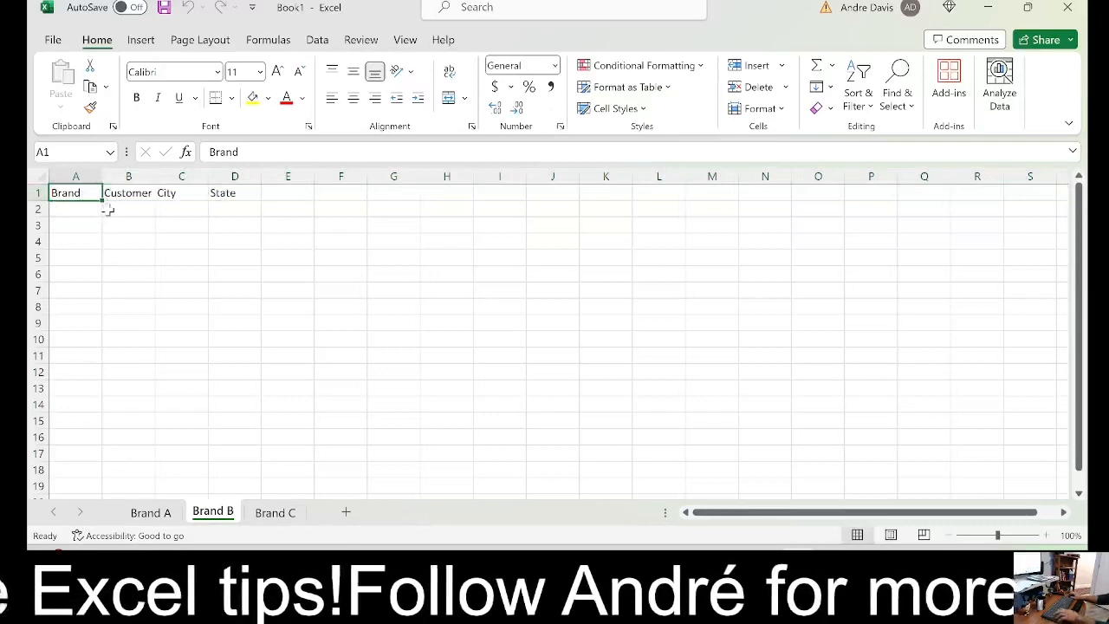
key(ctrl+c)
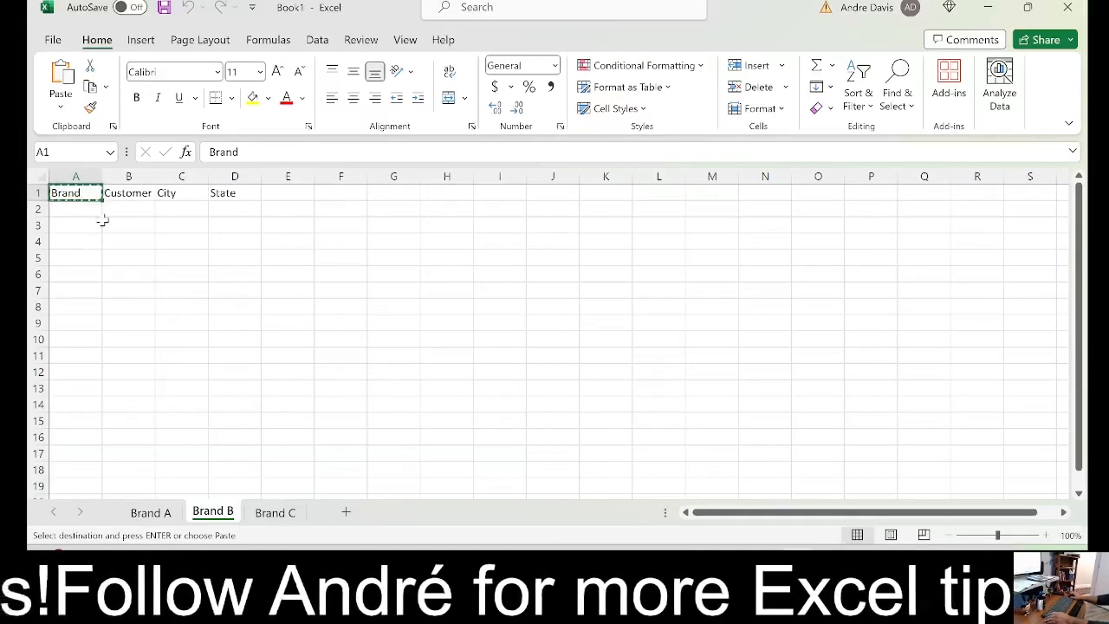
key(Escape)
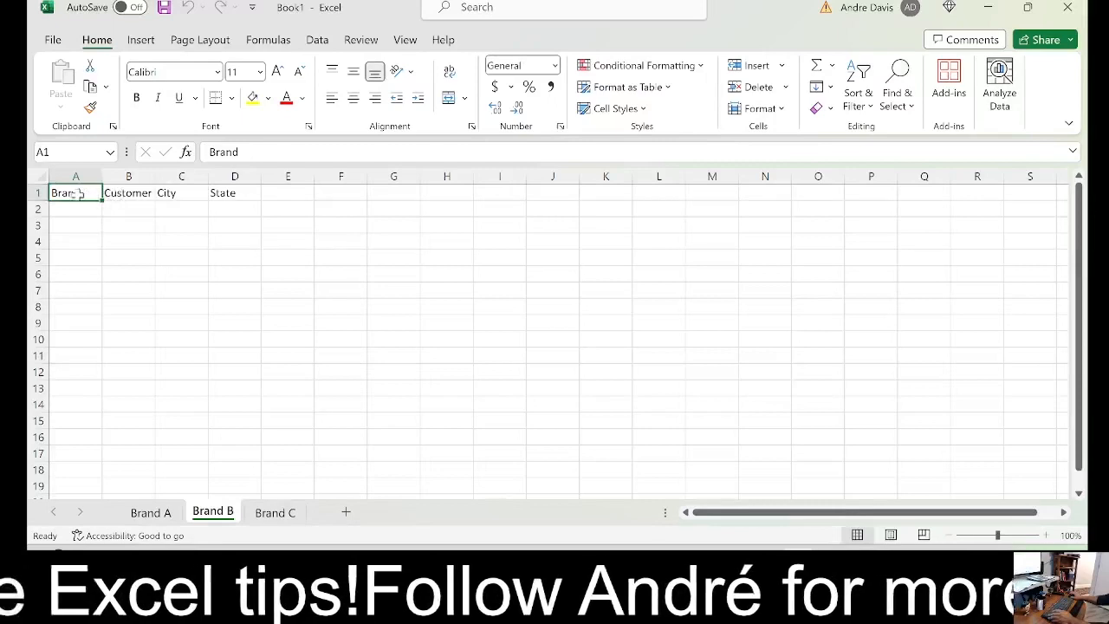
drag(76, 193, 231, 189)
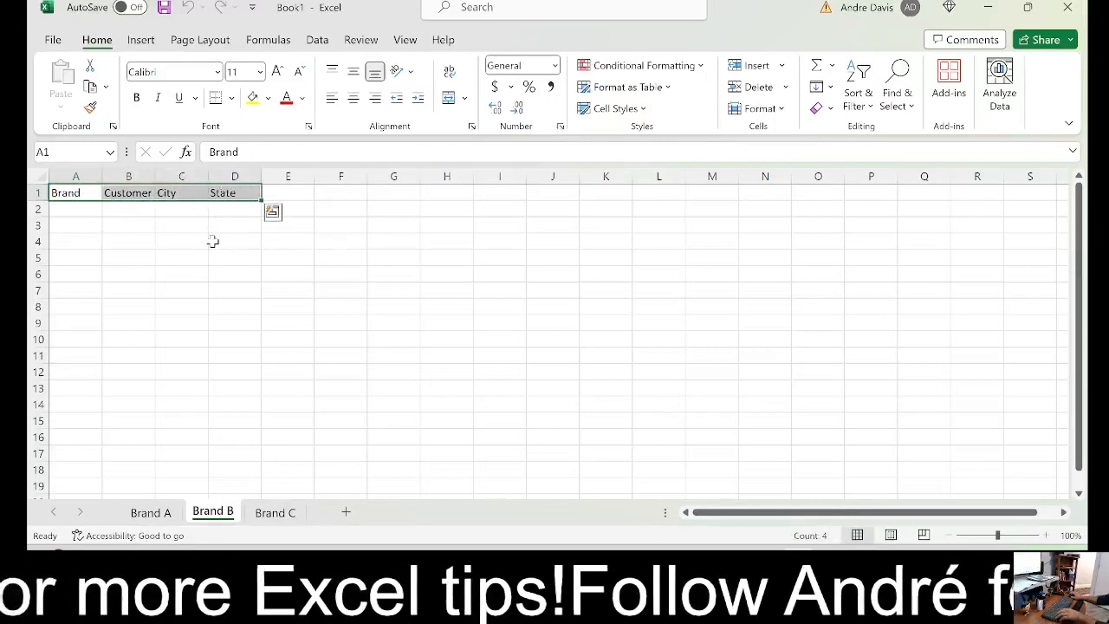
key(ctrl+c)
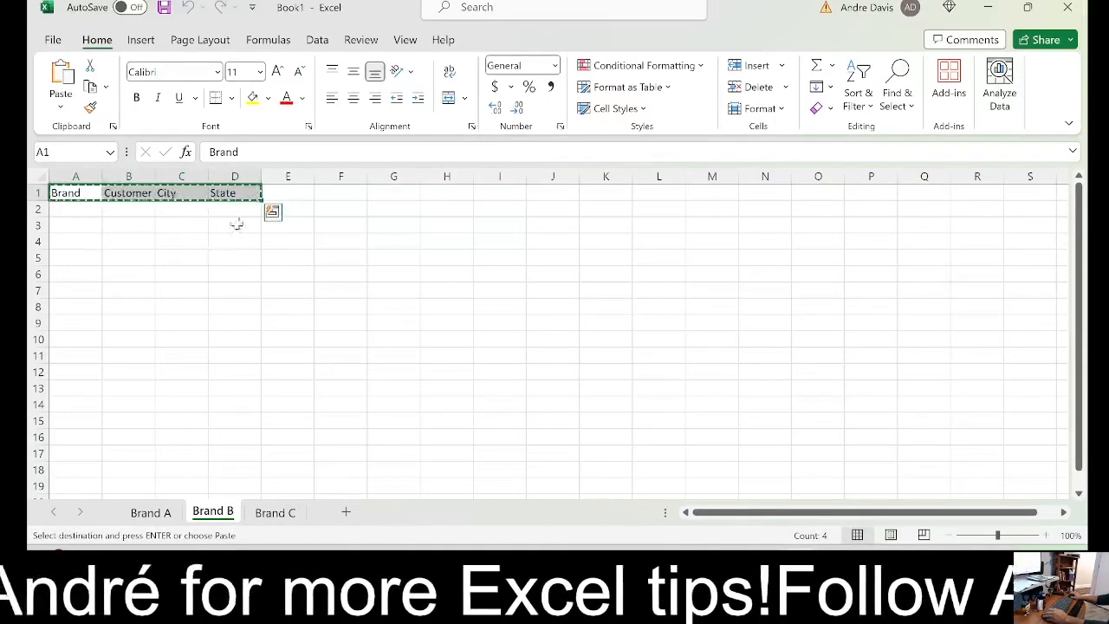
key(Escape)
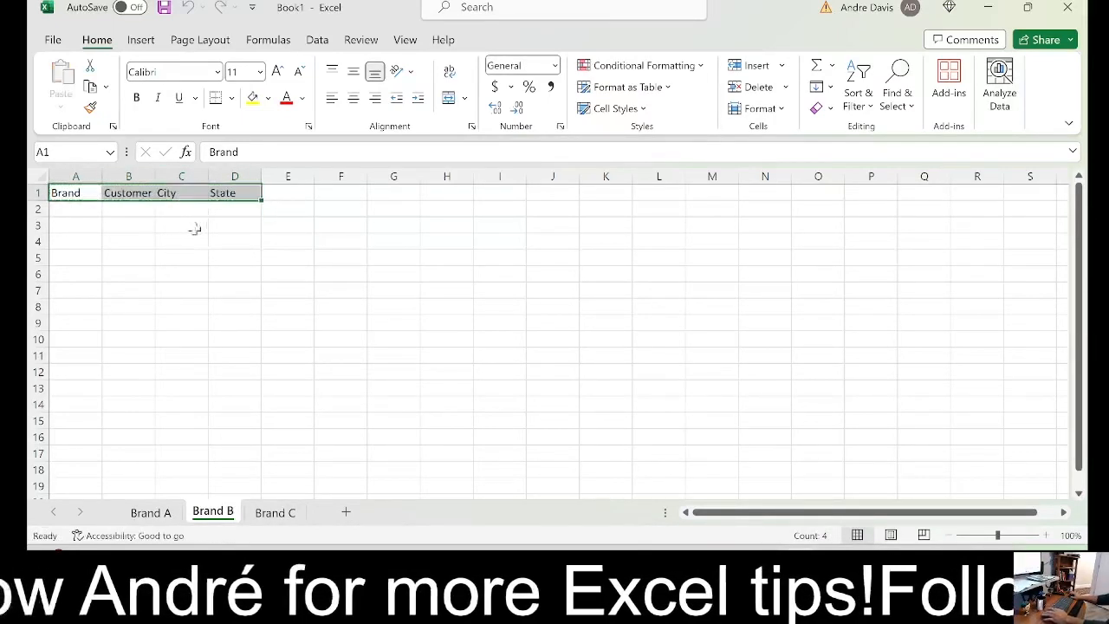
Copy the entire header row 1 of the Brand B sheet
click(38, 192)
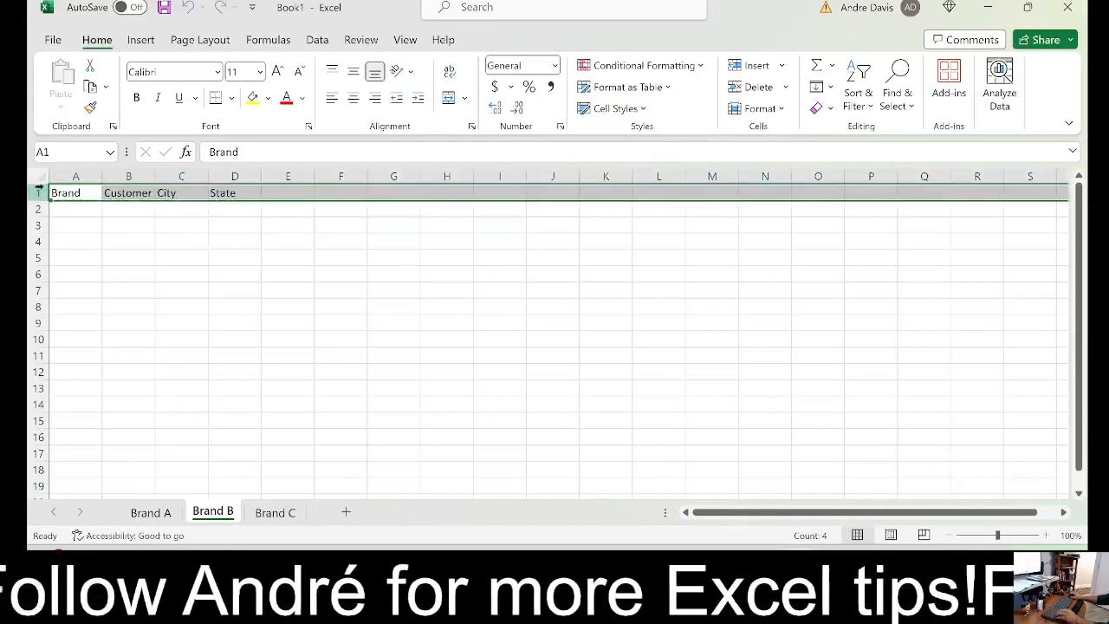
key(ctrl+c)
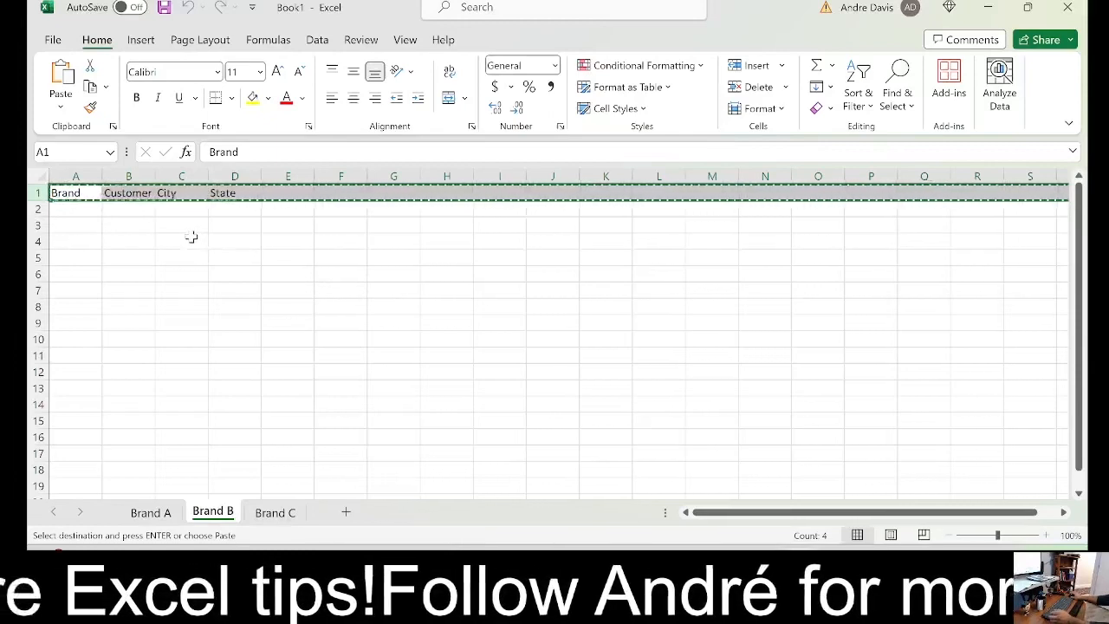
key(Escape)
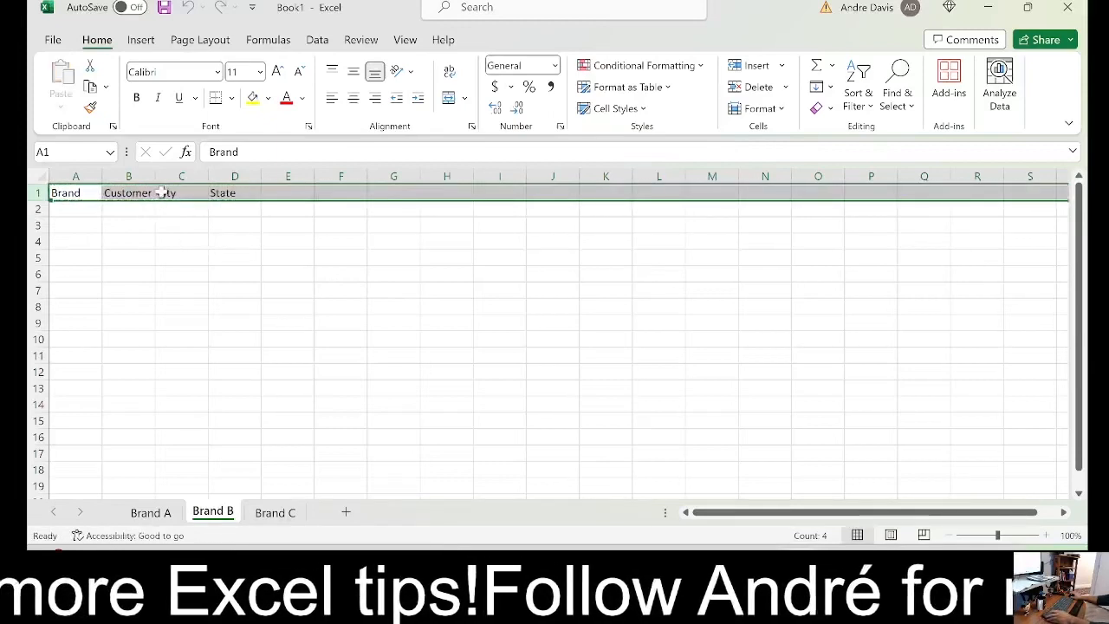
right_click(163, 194)
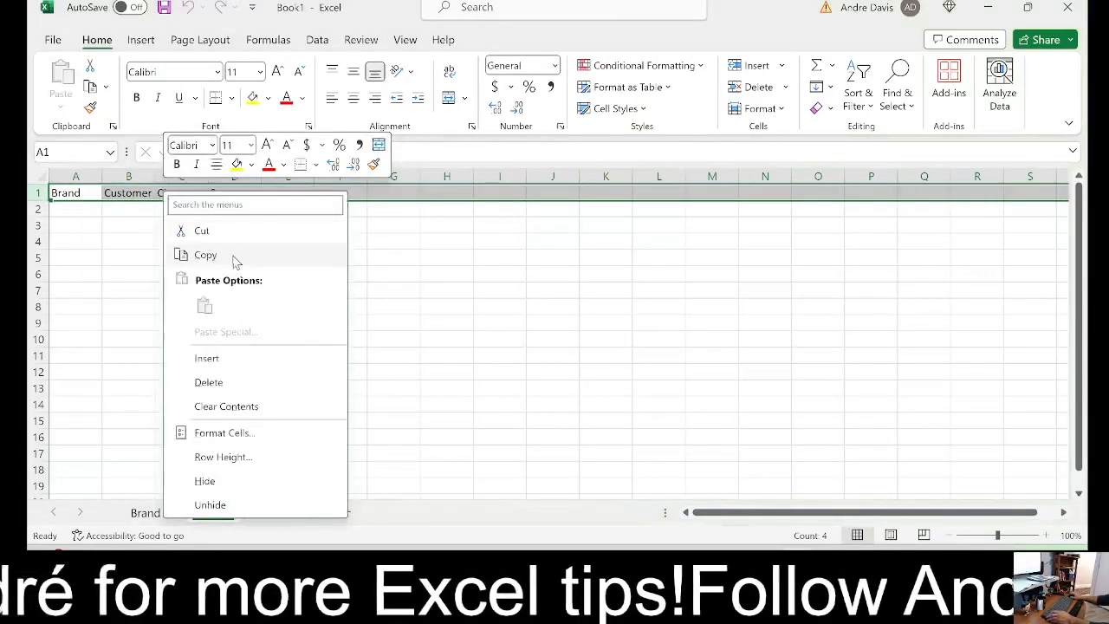
click(205, 255)
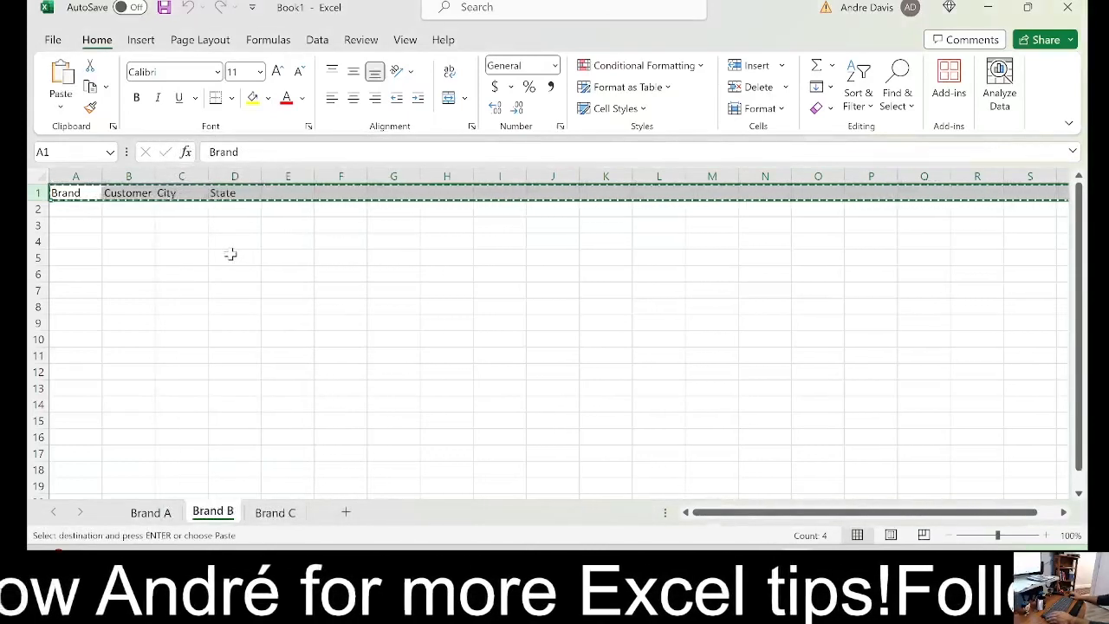
key(Escape)
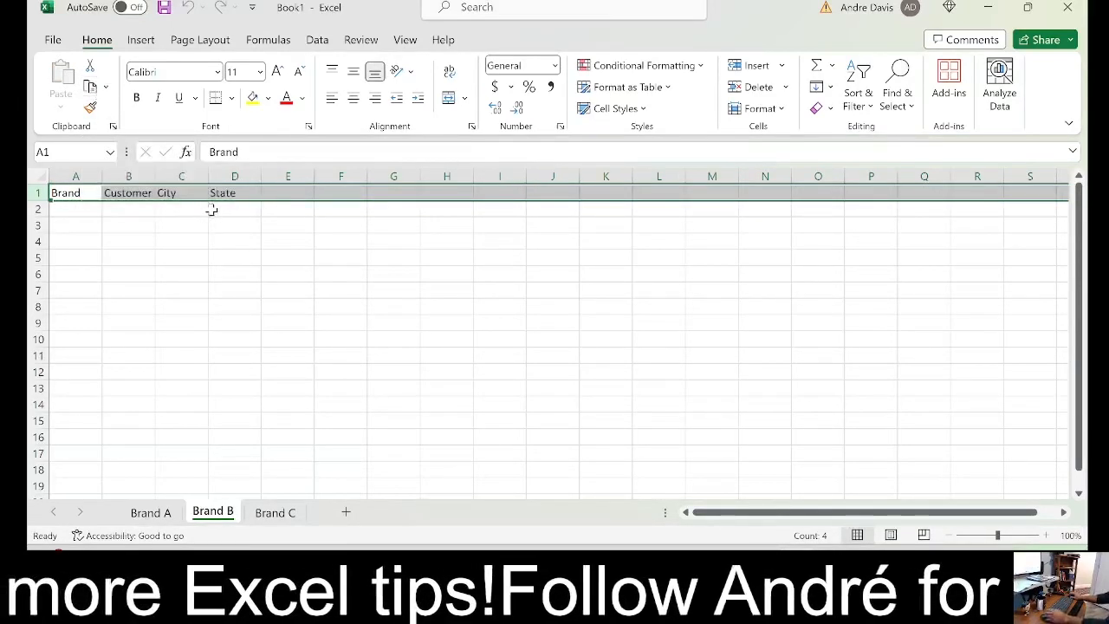
click(90, 88)
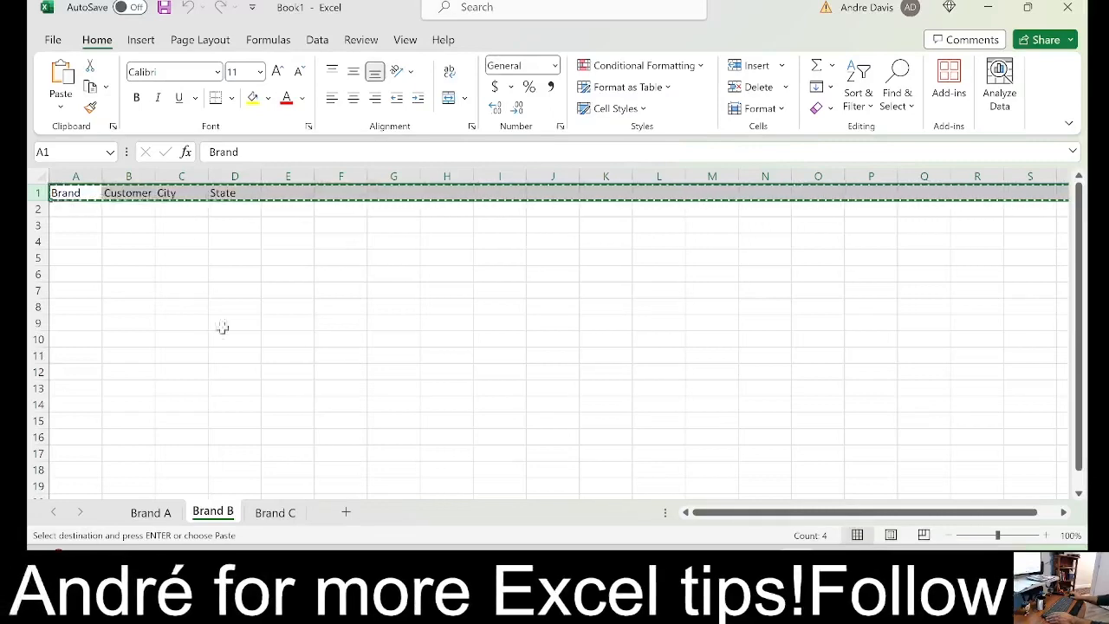
Paste the copied Brand B header row over row 1 of the Brand A sheet, comparing the sheets' headers
click(290, 517)
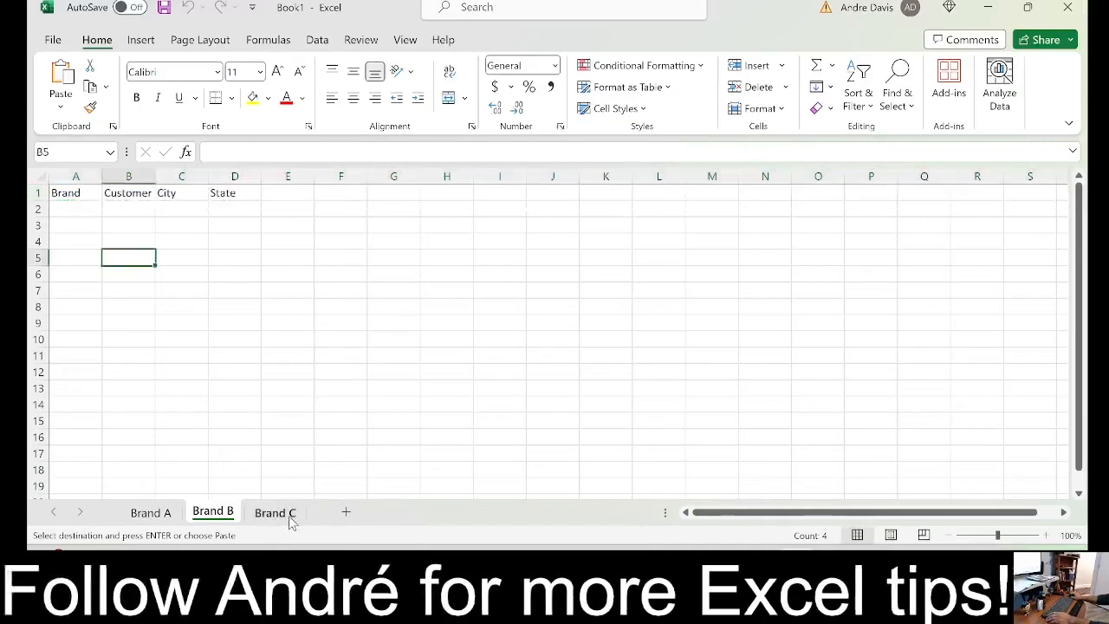
click(151, 512)
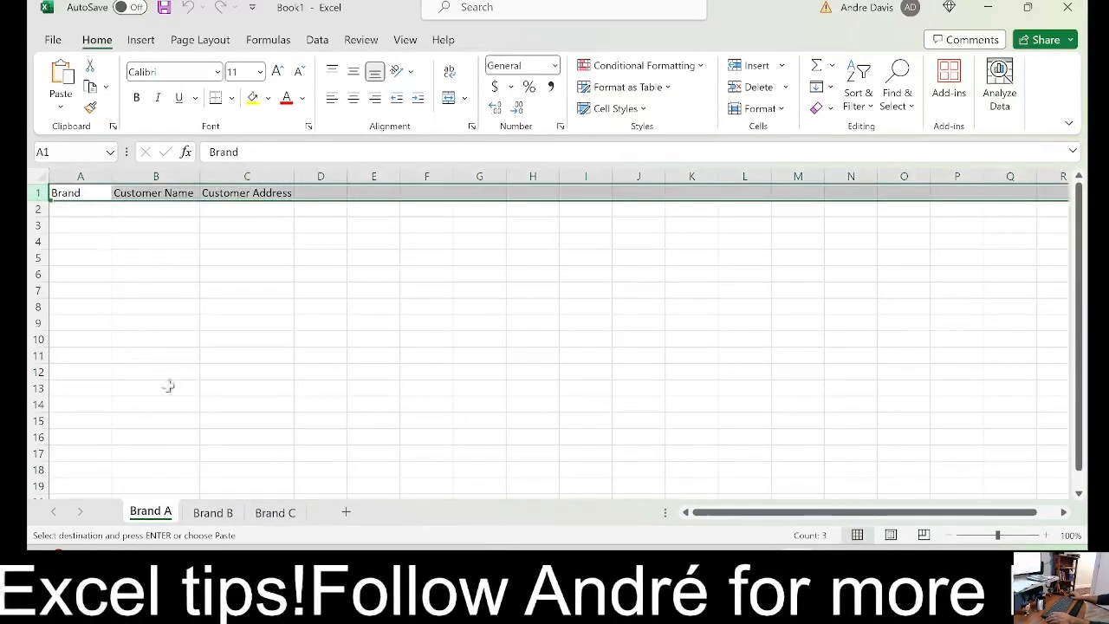
click(213, 513)
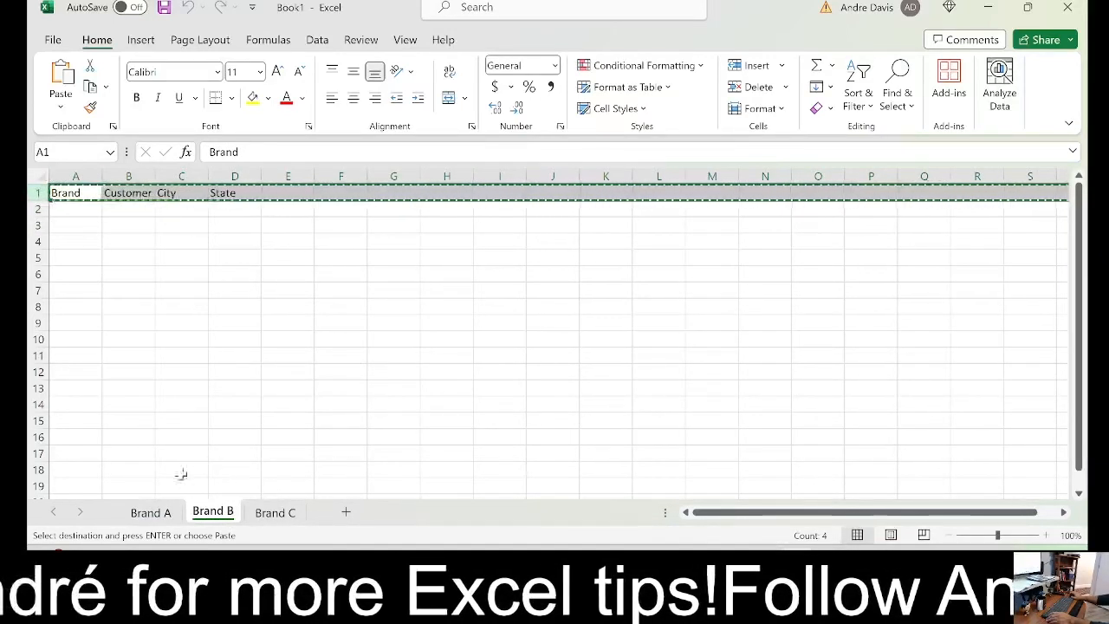
click(161, 512)
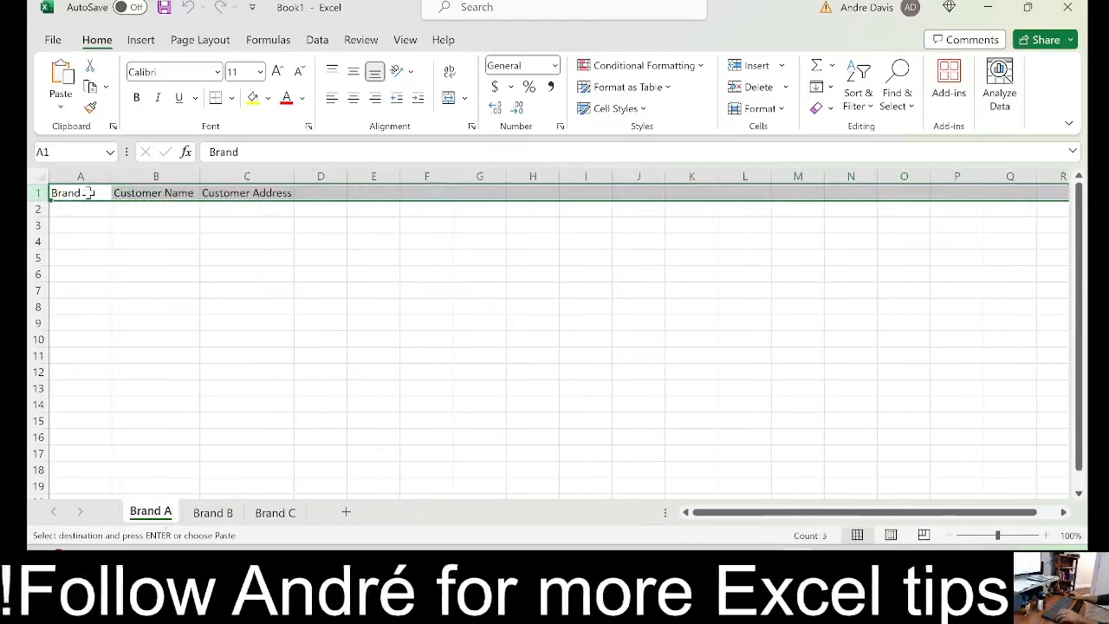
key(ctrl+v)
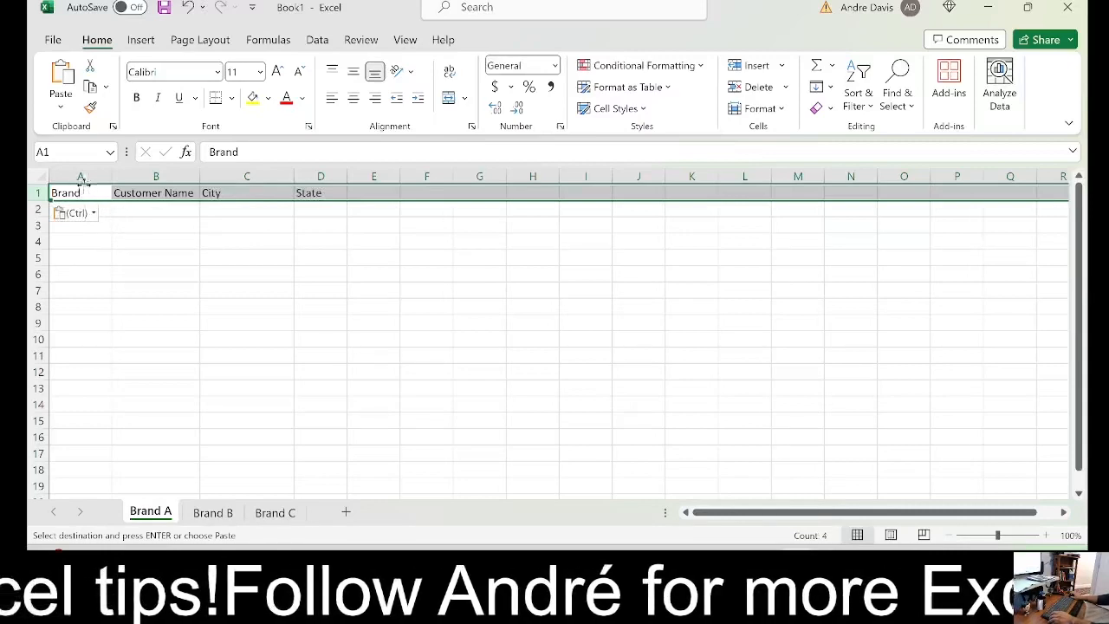
click(225, 514)
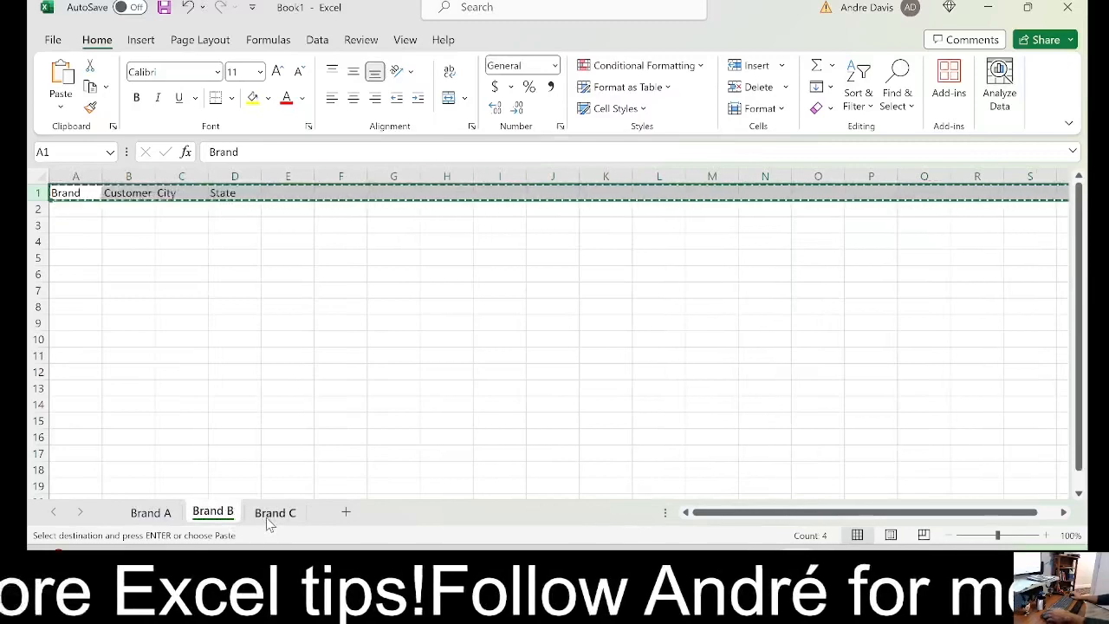
click(151, 513)
key(ctrl+v)
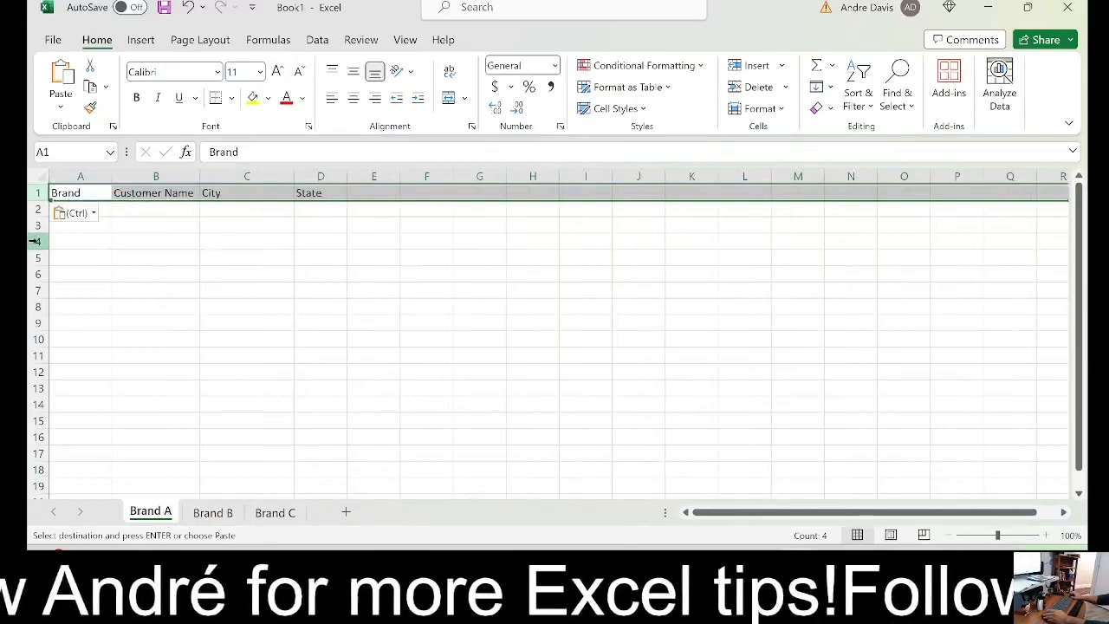
Add a new worksheet after Brand A and paste the copied Brand B header row at cell A1
click(346, 513)
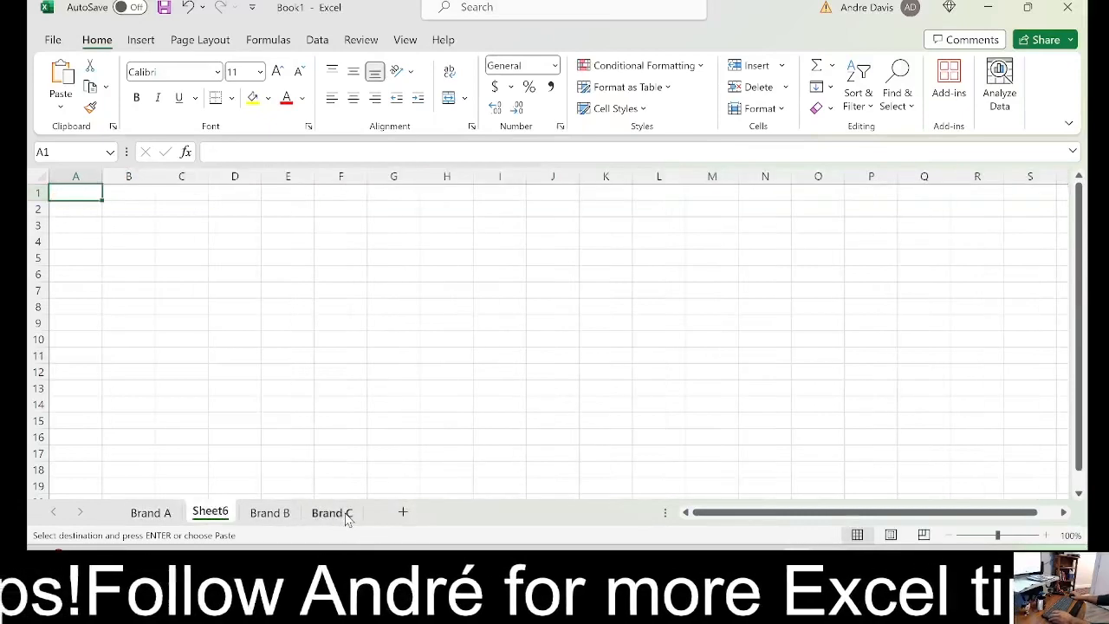
click(264, 515)
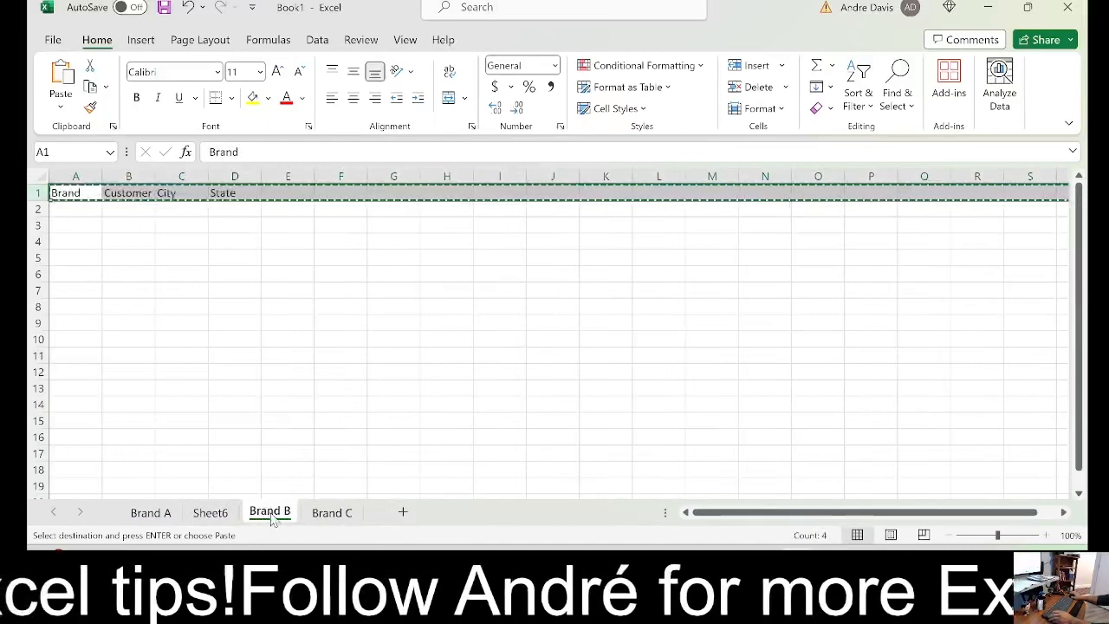
click(211, 513)
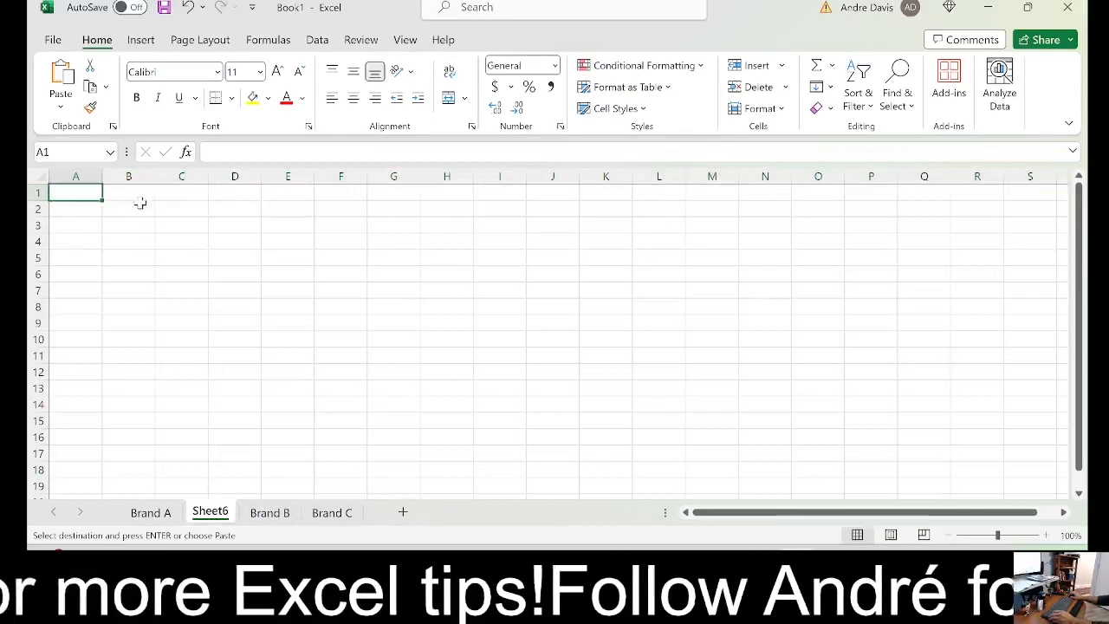
right_click(78, 194)
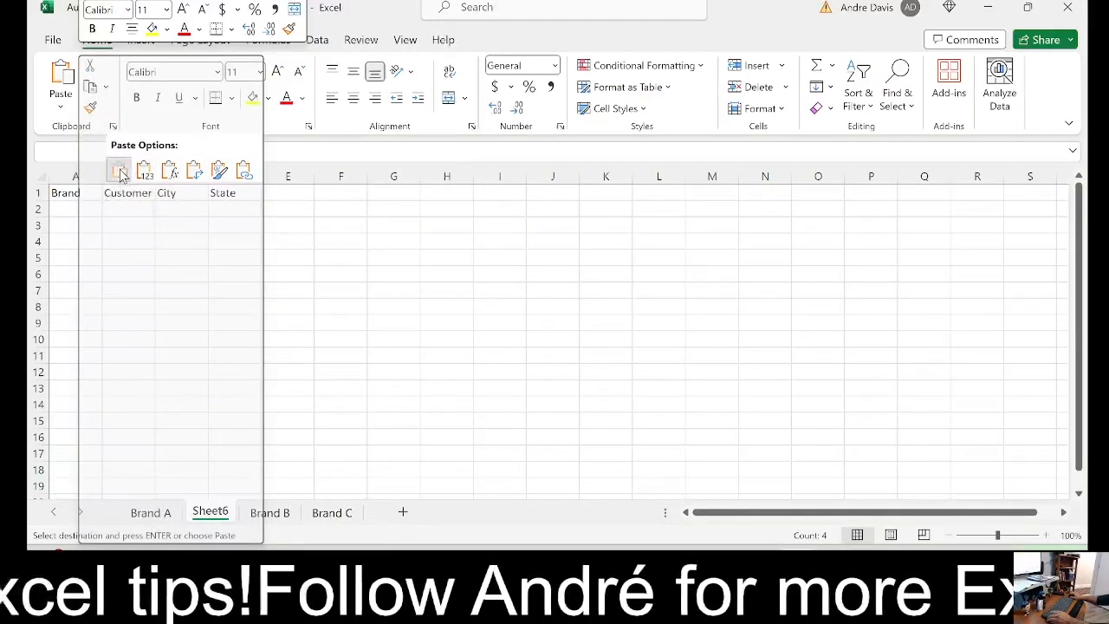
click(122, 173)
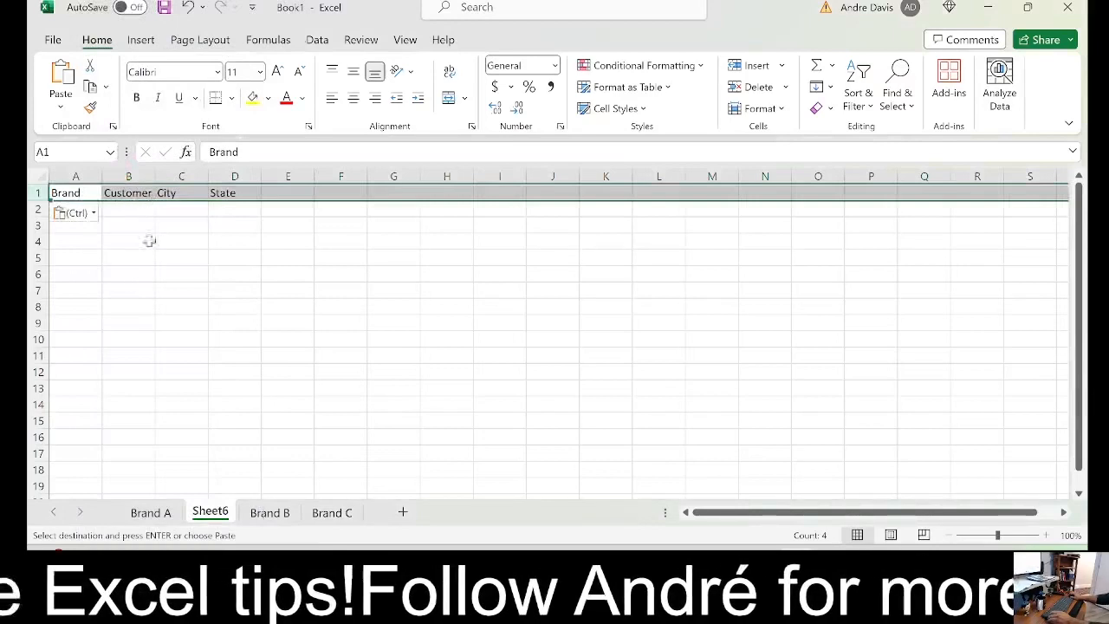
Add a new worksheet after Sheet6 and paste the copied Brand B header row at cell A1
click(403, 513)
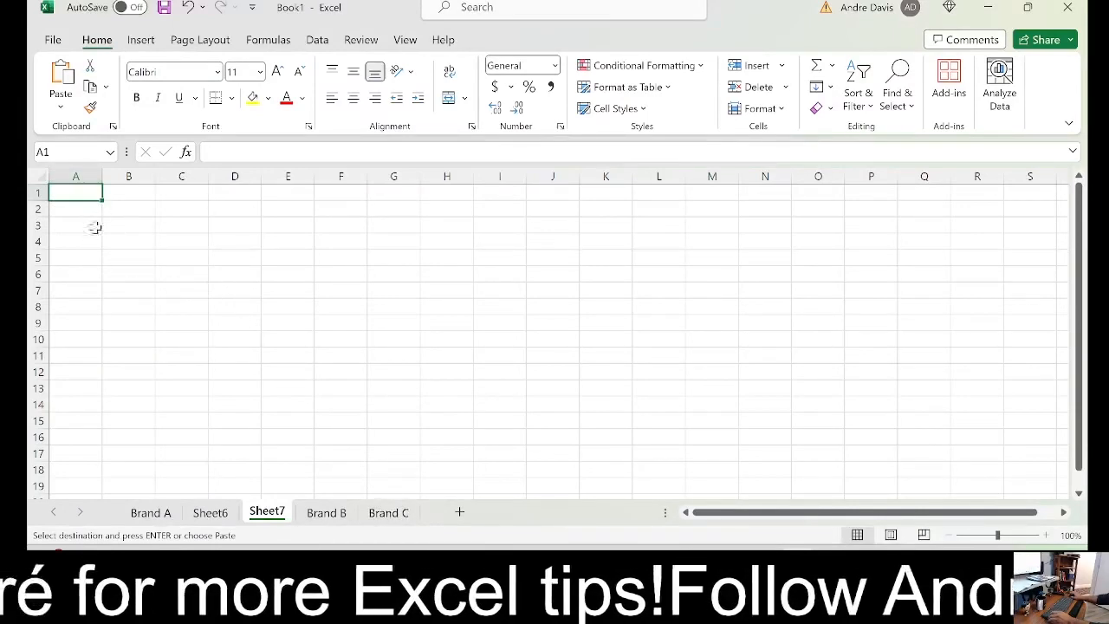
click(324, 513)
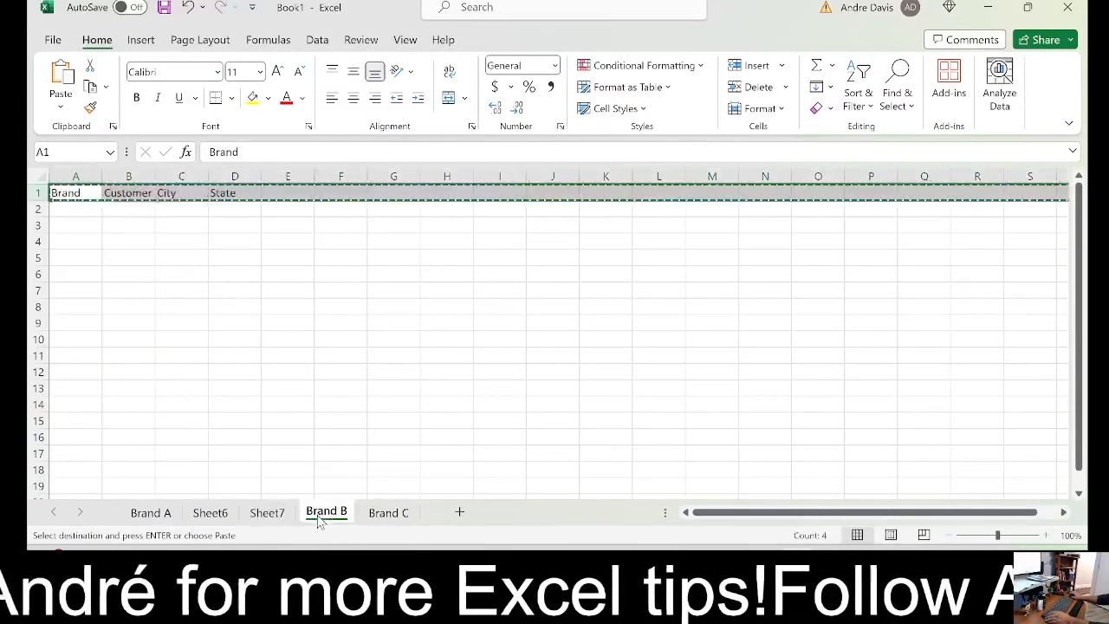
click(388, 513)
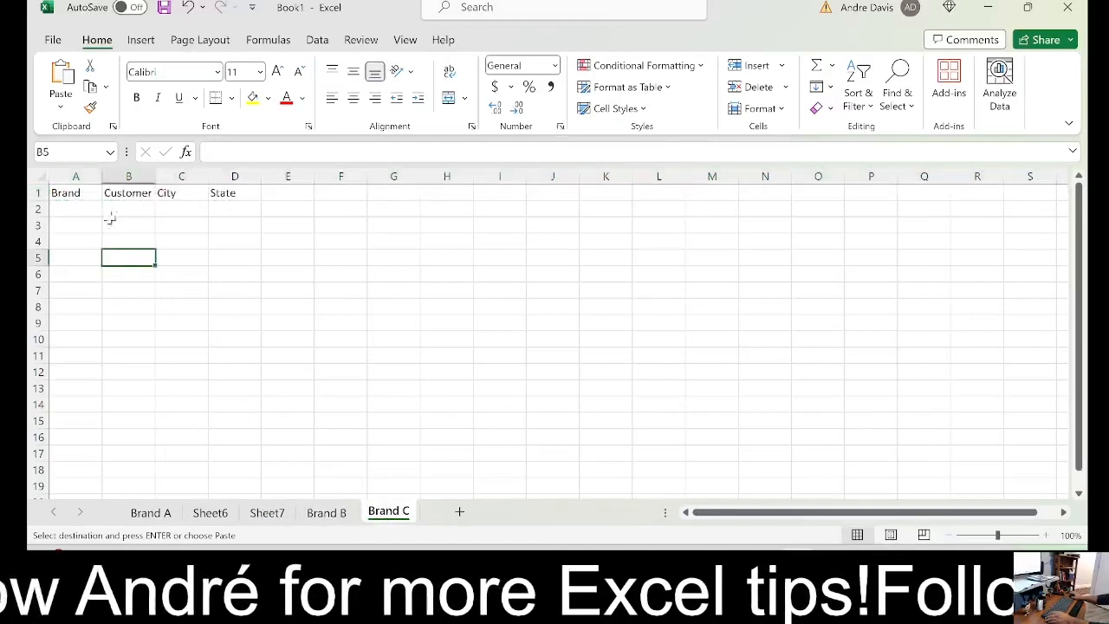
click(266, 513)
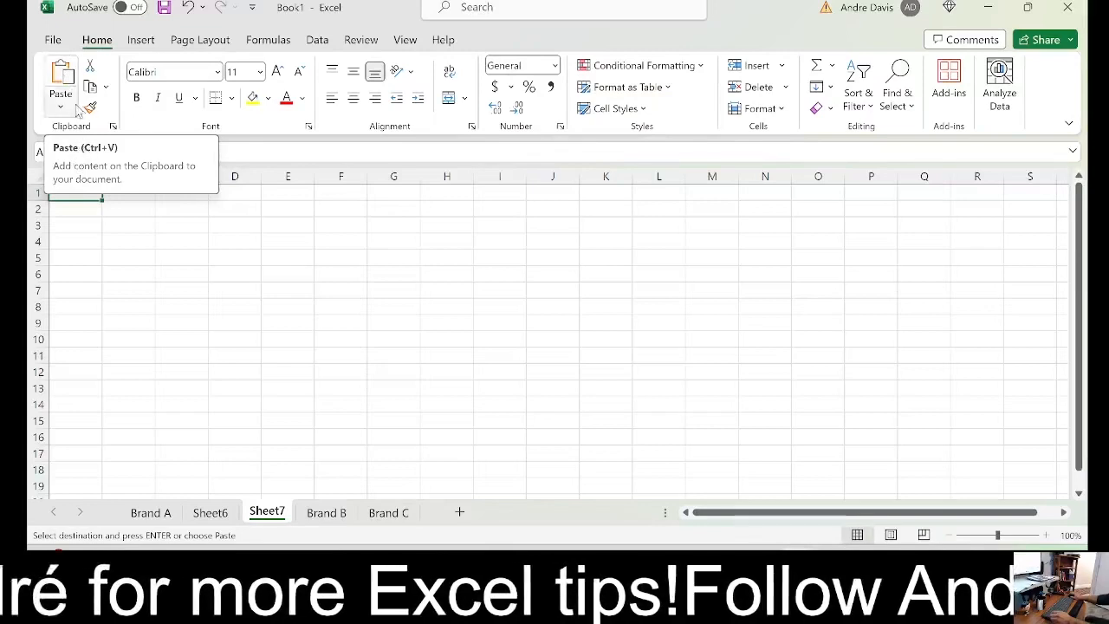
click(66, 77)
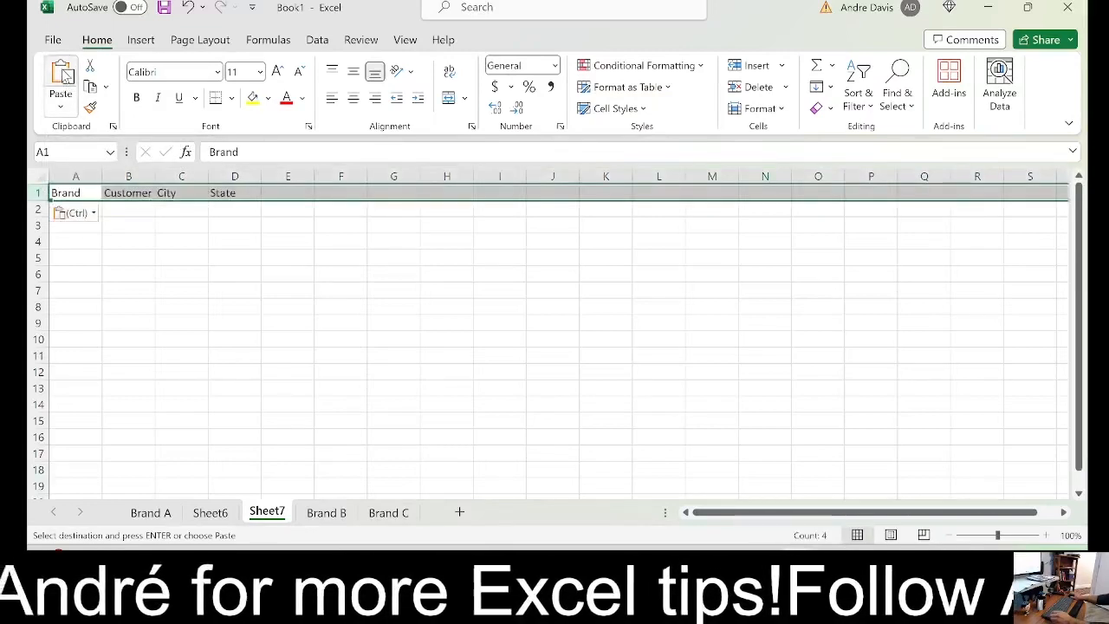
Compare the header rows of the Brand A, Brand B and Brand C sheets and end copy mode on Brand B
click(324, 515)
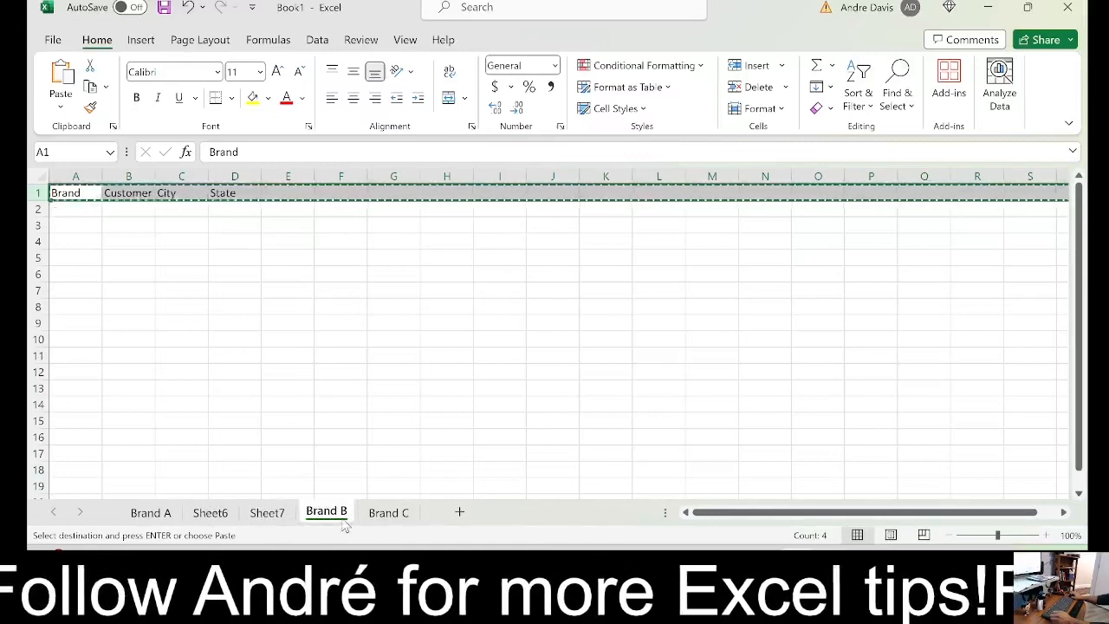
click(388, 512)
click(232, 514)
click(171, 517)
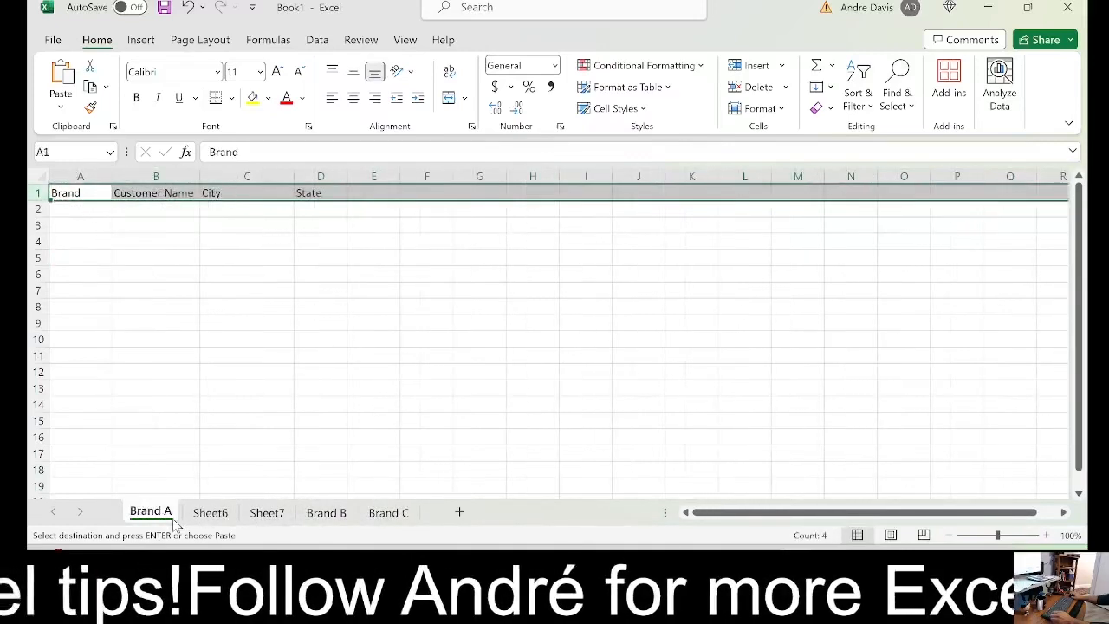
click(325, 512)
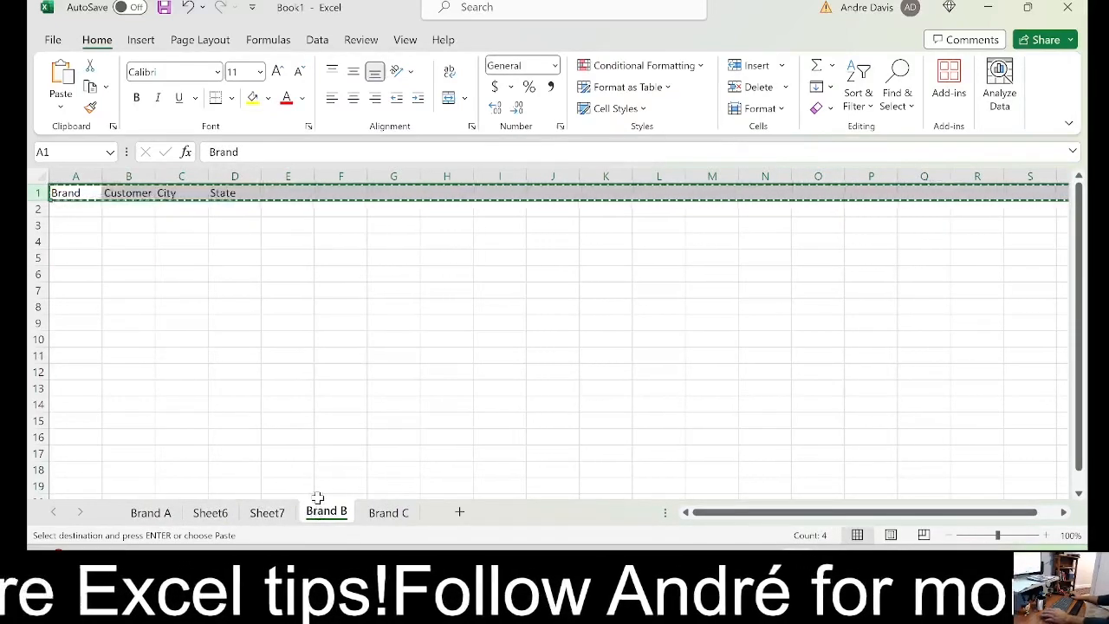
key(Escape)
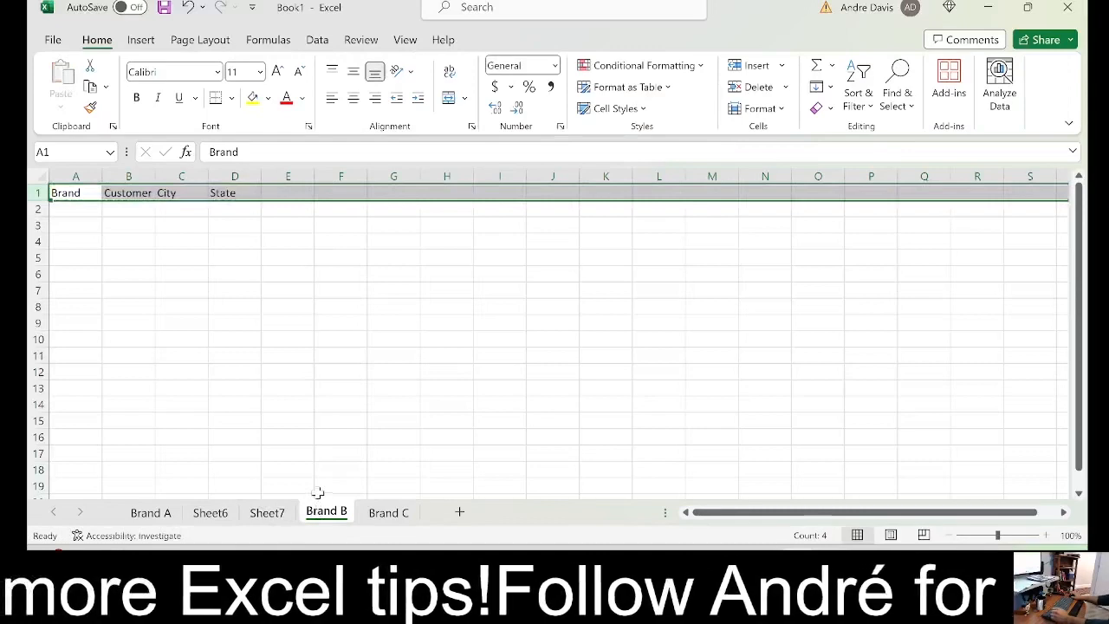
Permanently delete the two extra worksheets, Sheet6 and Sheet7, together
click(269, 515)
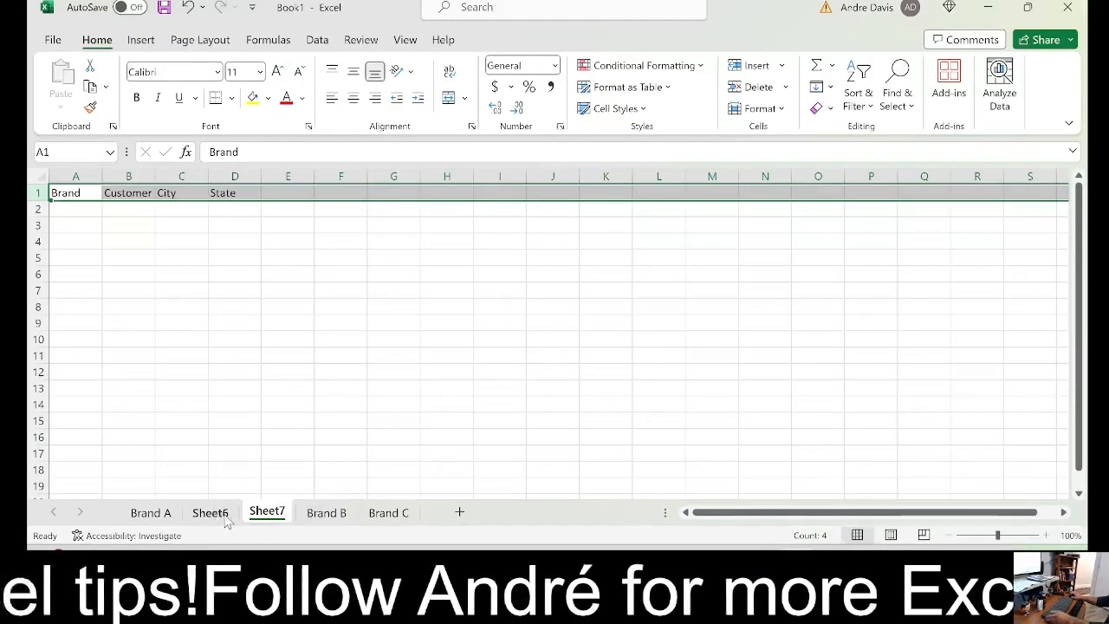
right_click(256, 518)
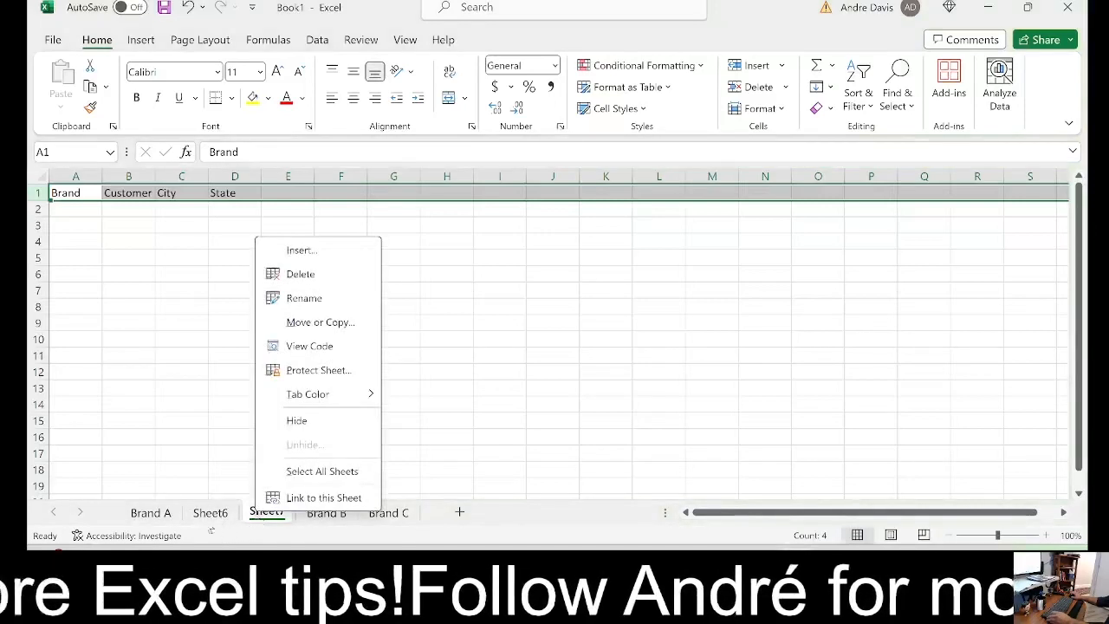
click(120, 518)
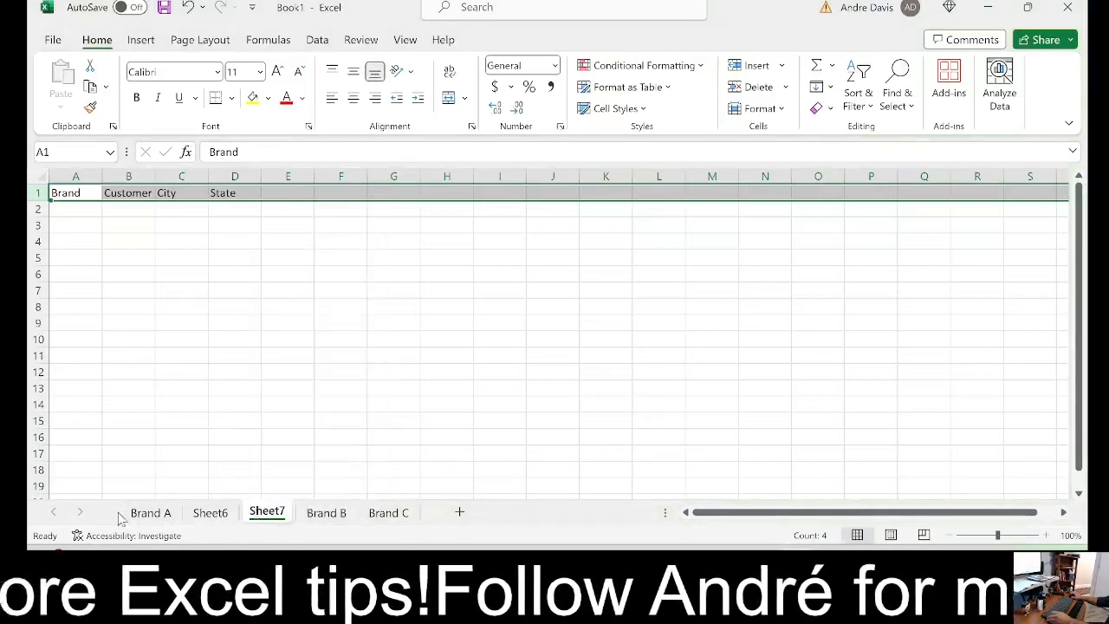
ctrl+click(228, 516)
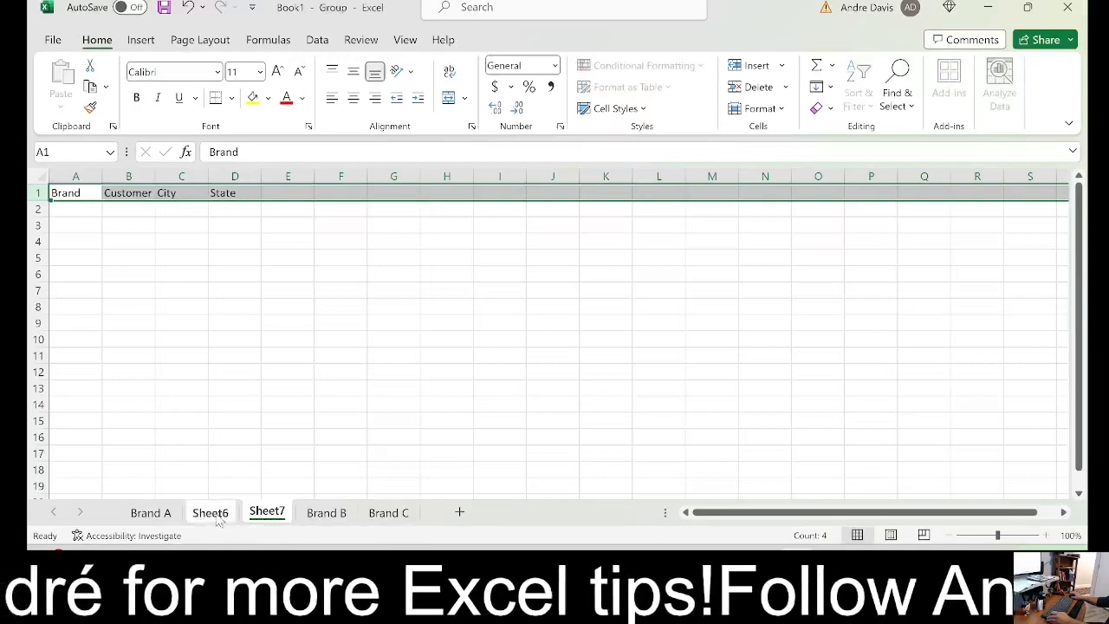
right_click(270, 518)
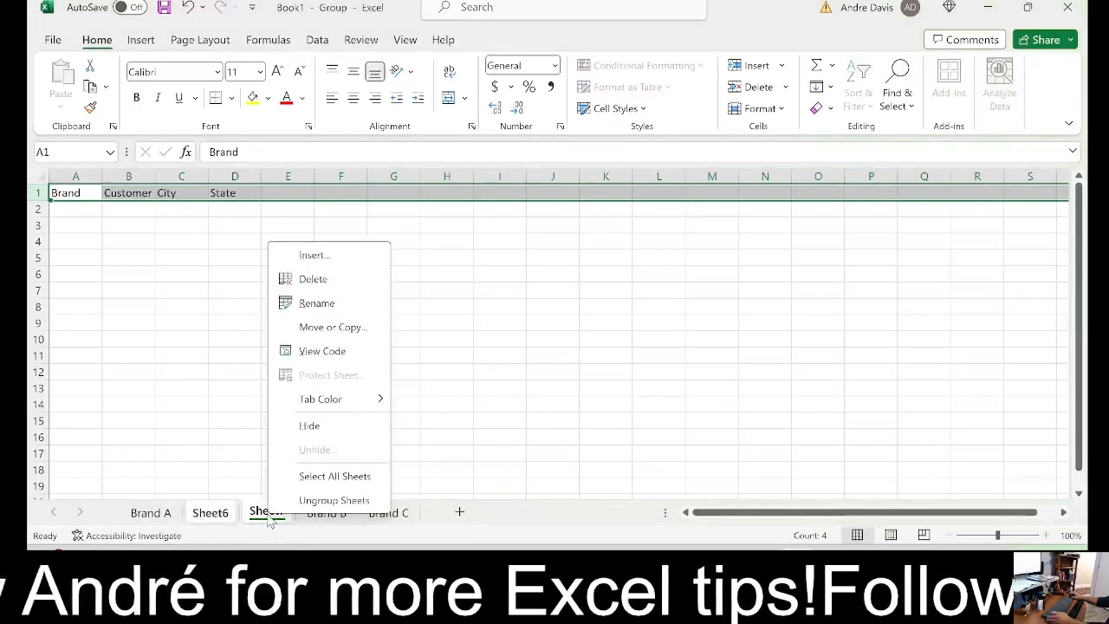
click(314, 279)
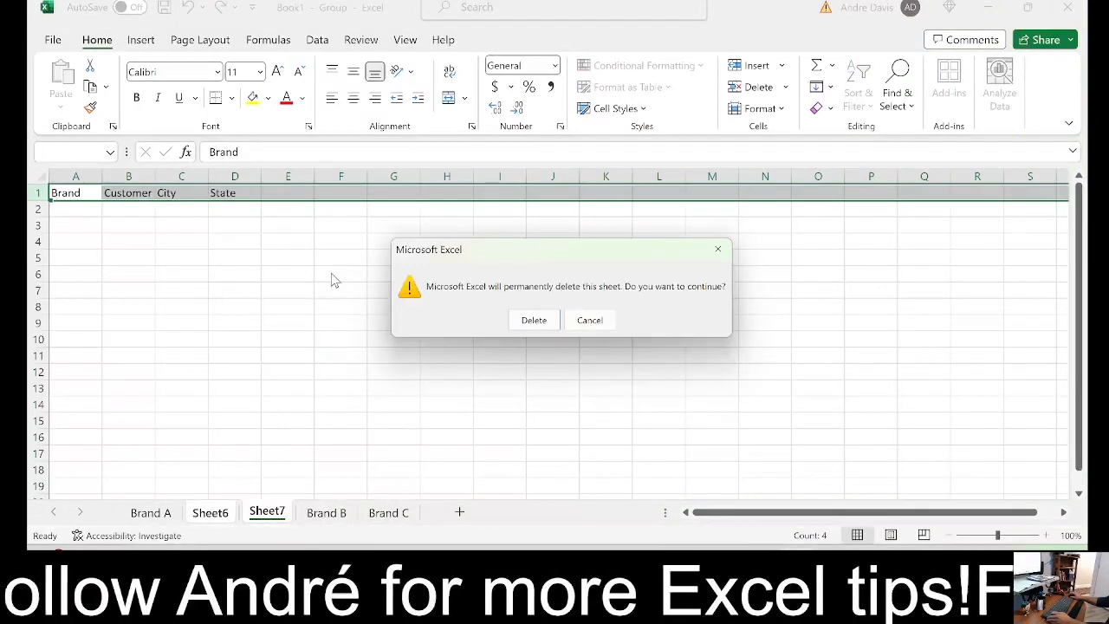
click(542, 321)
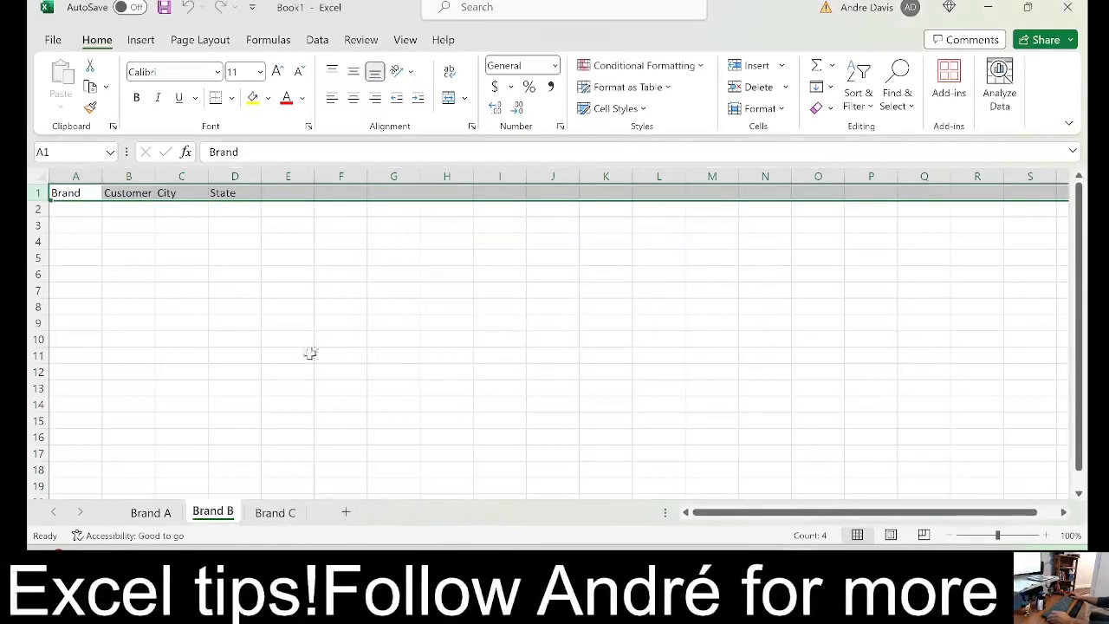
Compare the header rows and column widths of the Brand A, Brand B and Brand C sheets
click(150, 515)
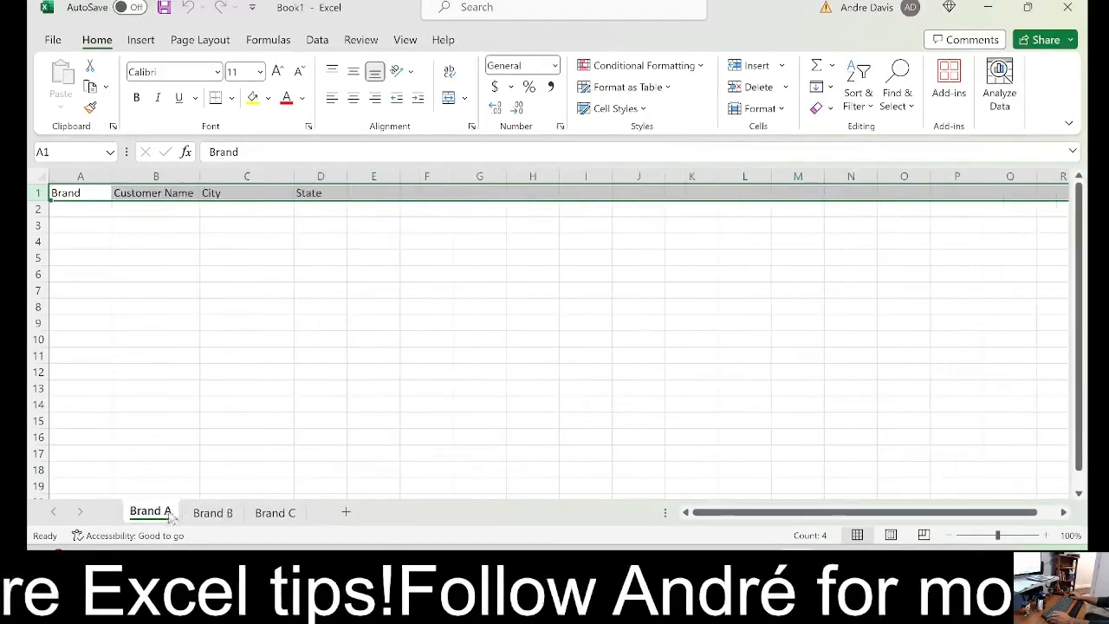
click(214, 515)
click(269, 514)
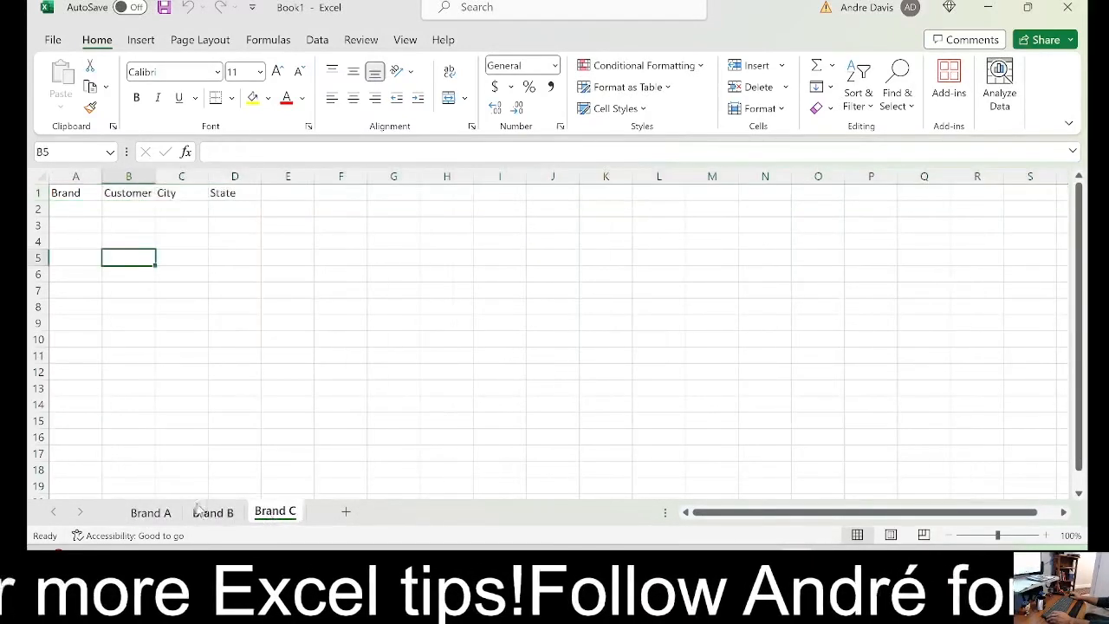
click(204, 512)
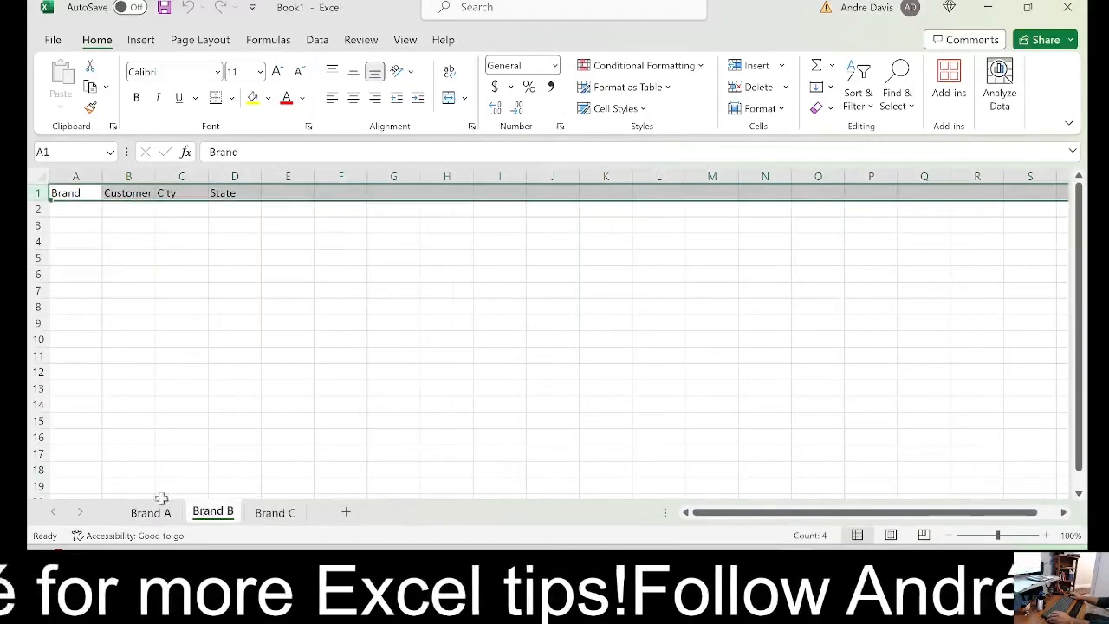
click(166, 517)
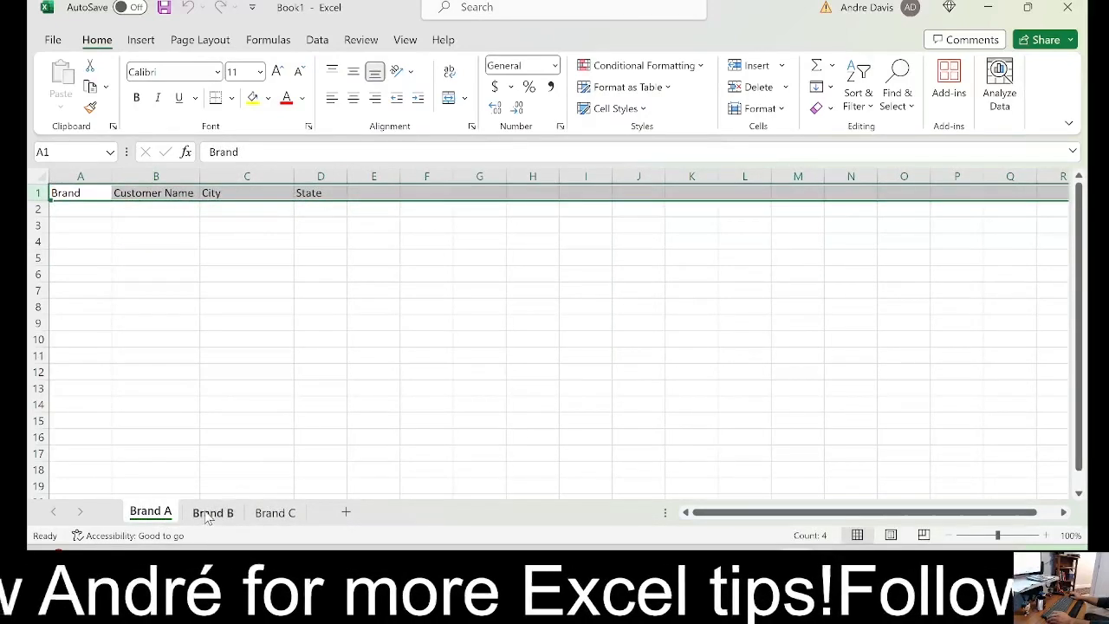
click(208, 515)
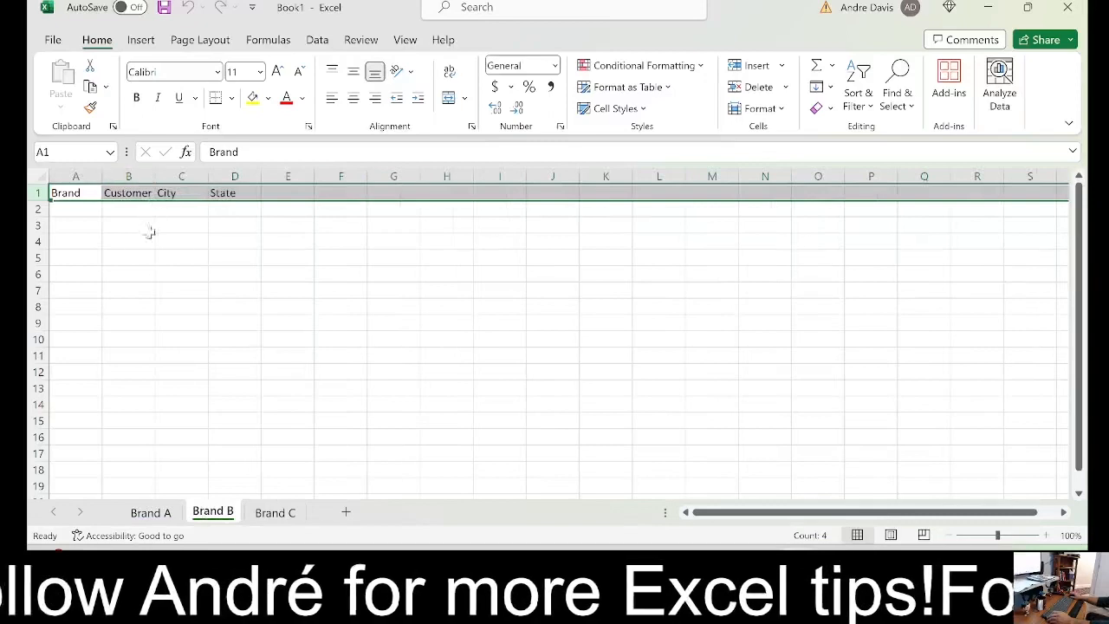
click(277, 515)
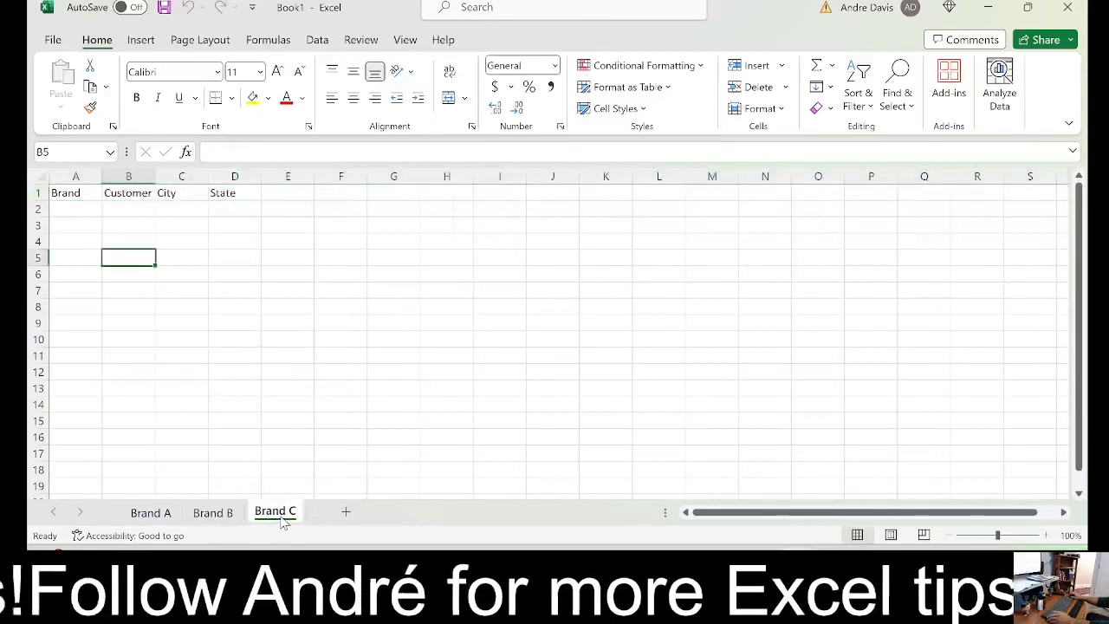
click(216, 514)
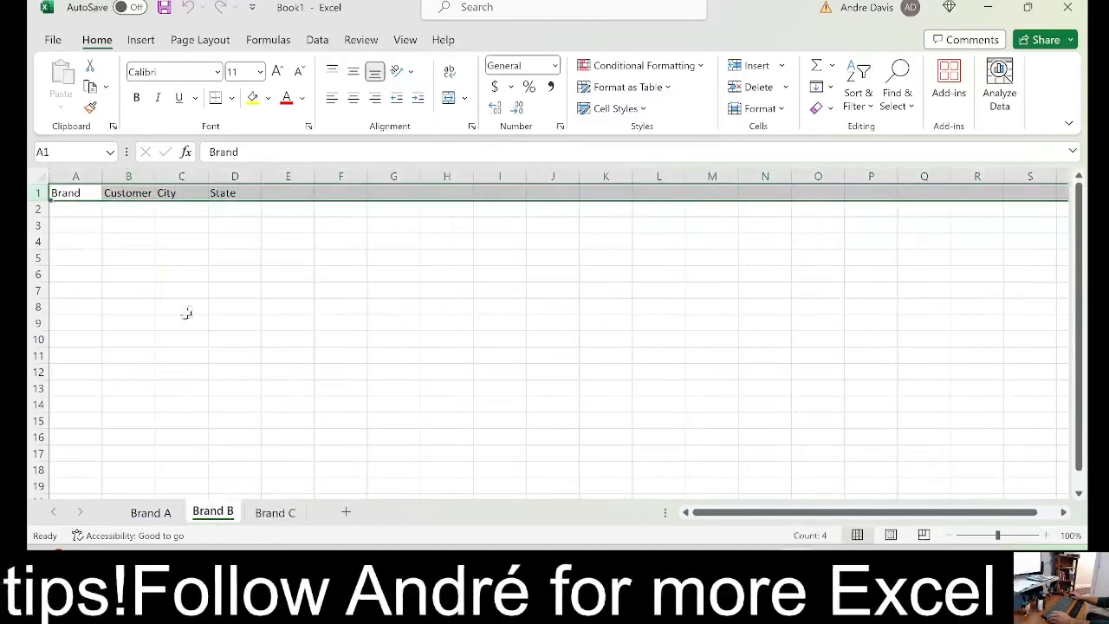
click(150, 516)
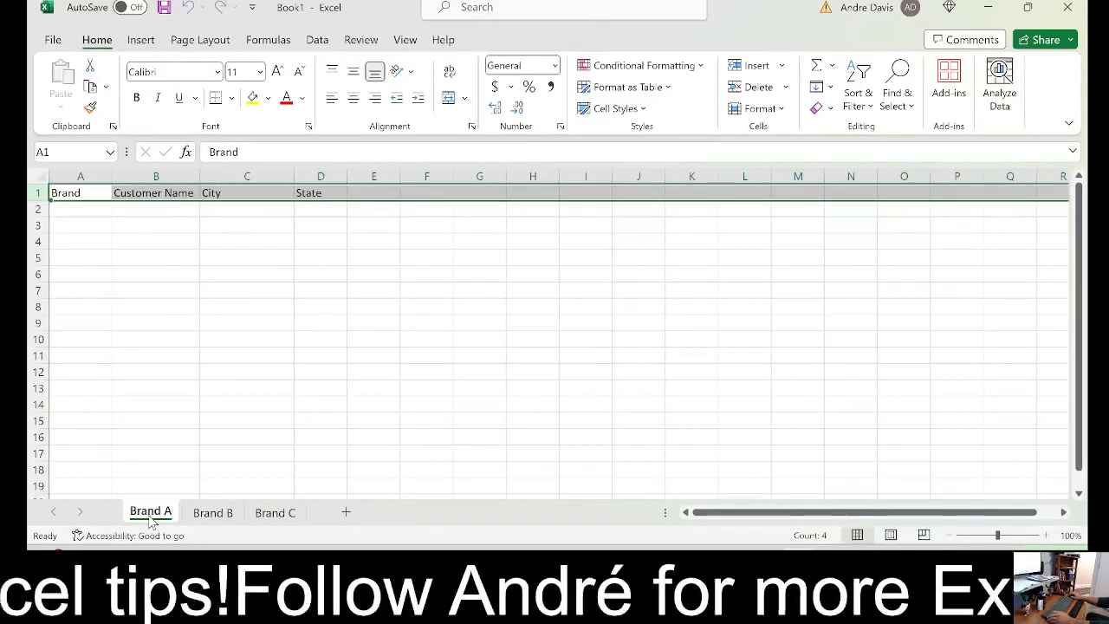
click(212, 512)
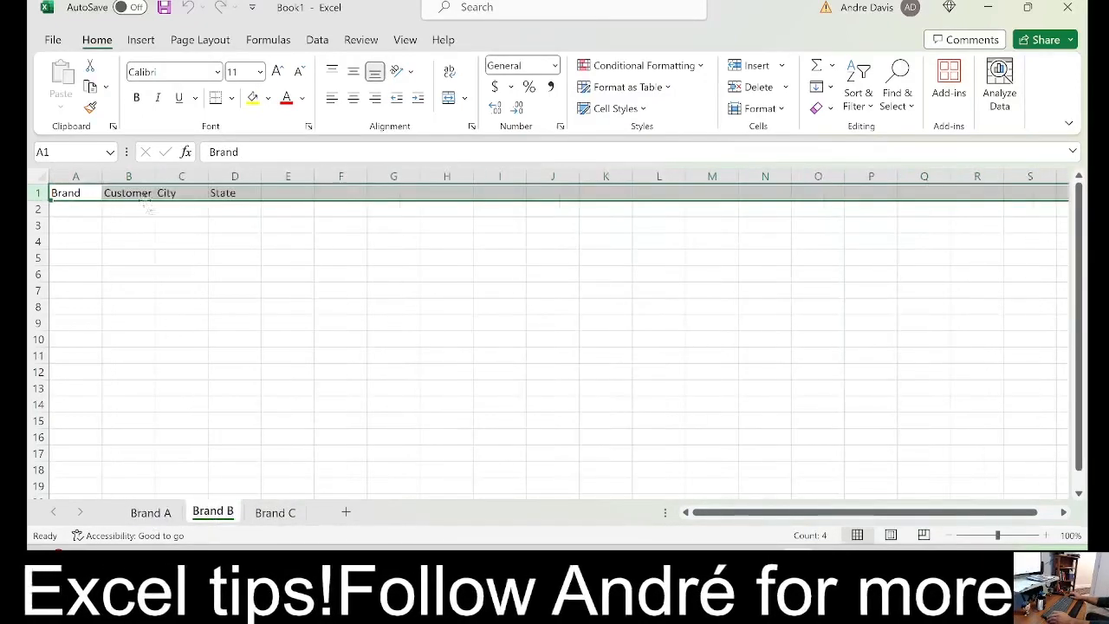
Examine the full text of header cell B1 on Brand B and compare its display with the other brand sheets
click(146, 193)
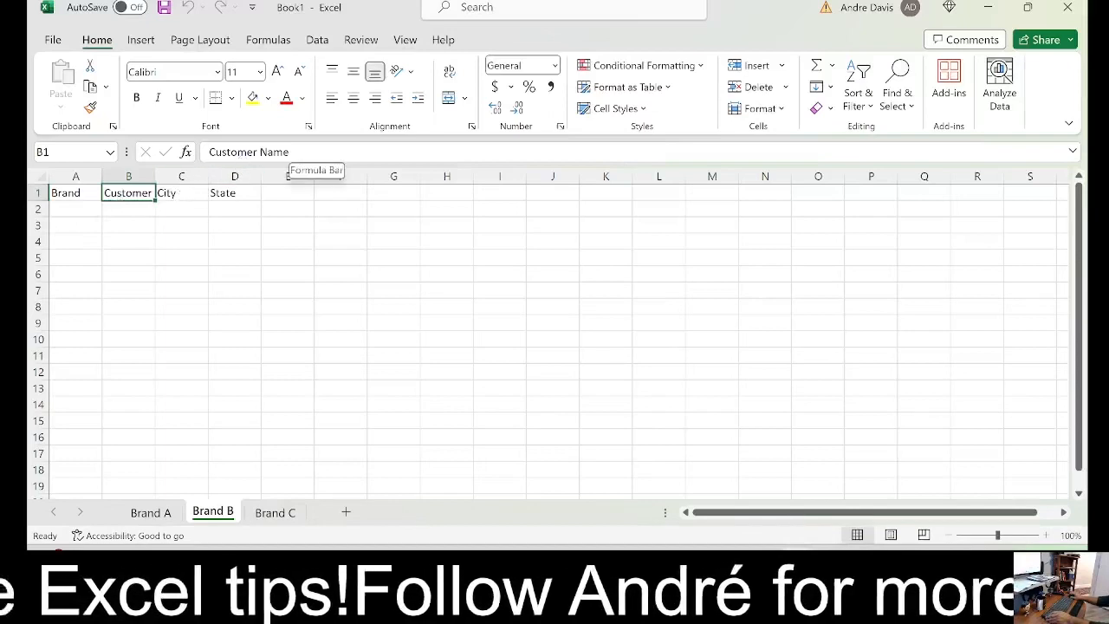
click(152, 514)
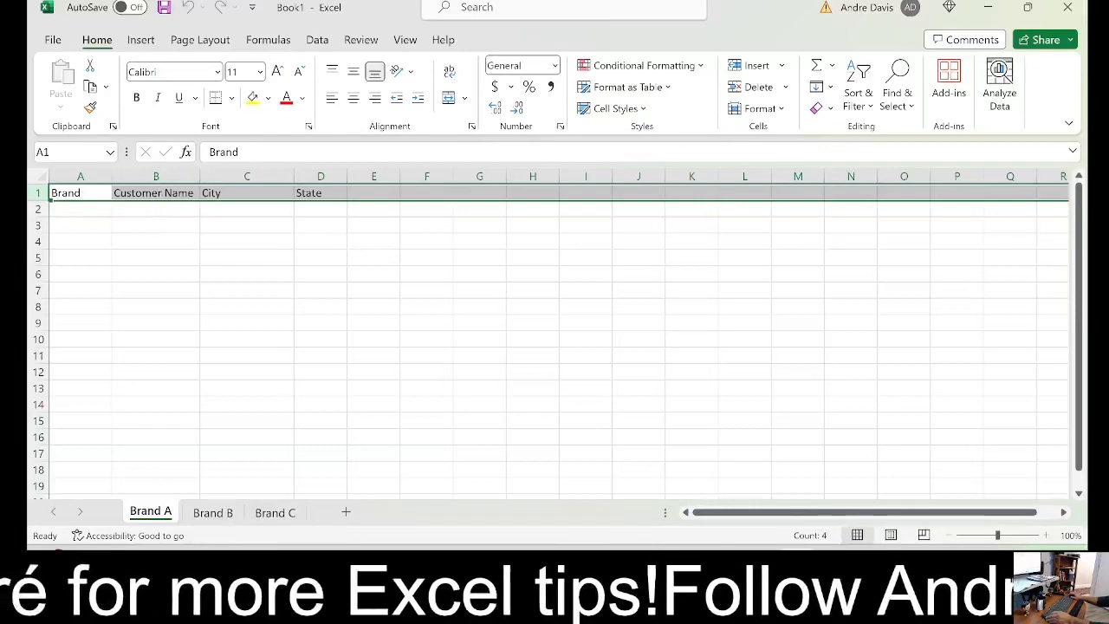
click(217, 515)
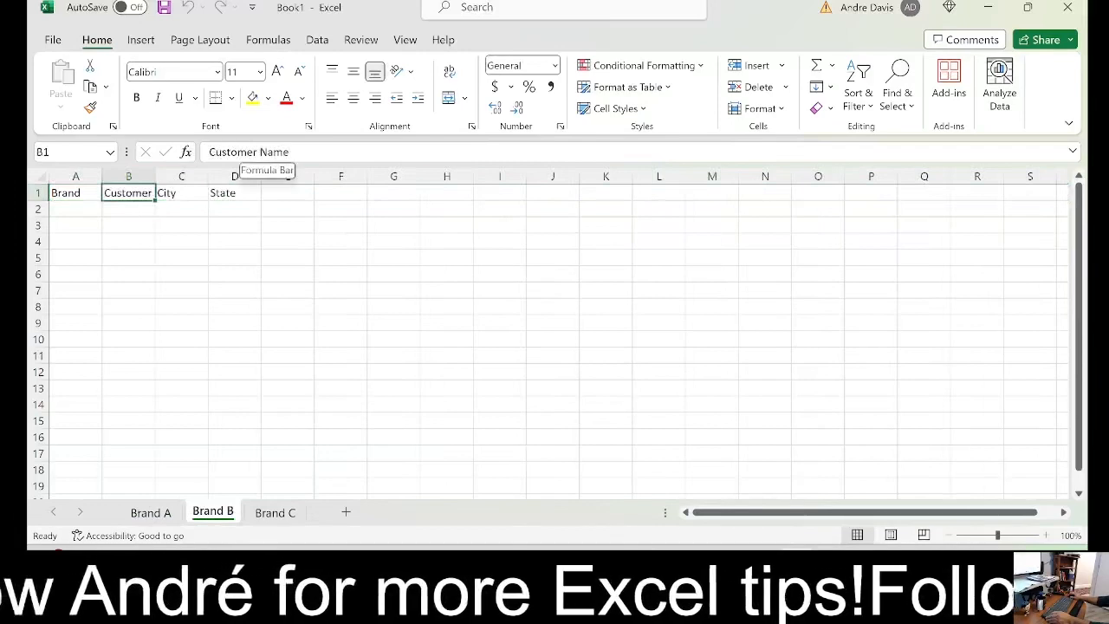
click(127, 277)
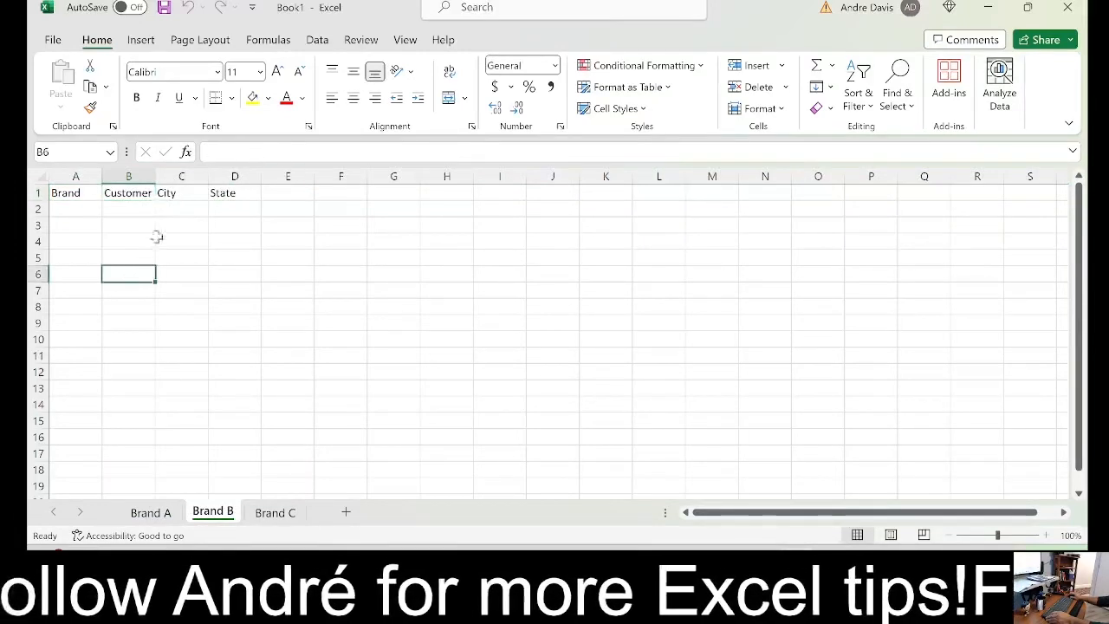
click(138, 191)
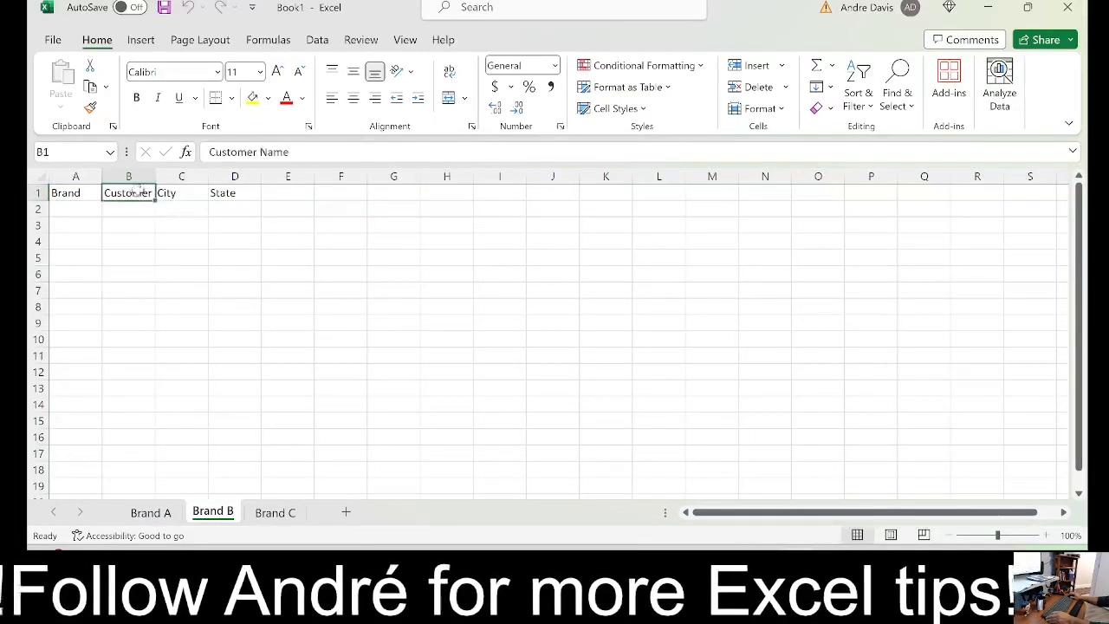
click(262, 515)
click(217, 514)
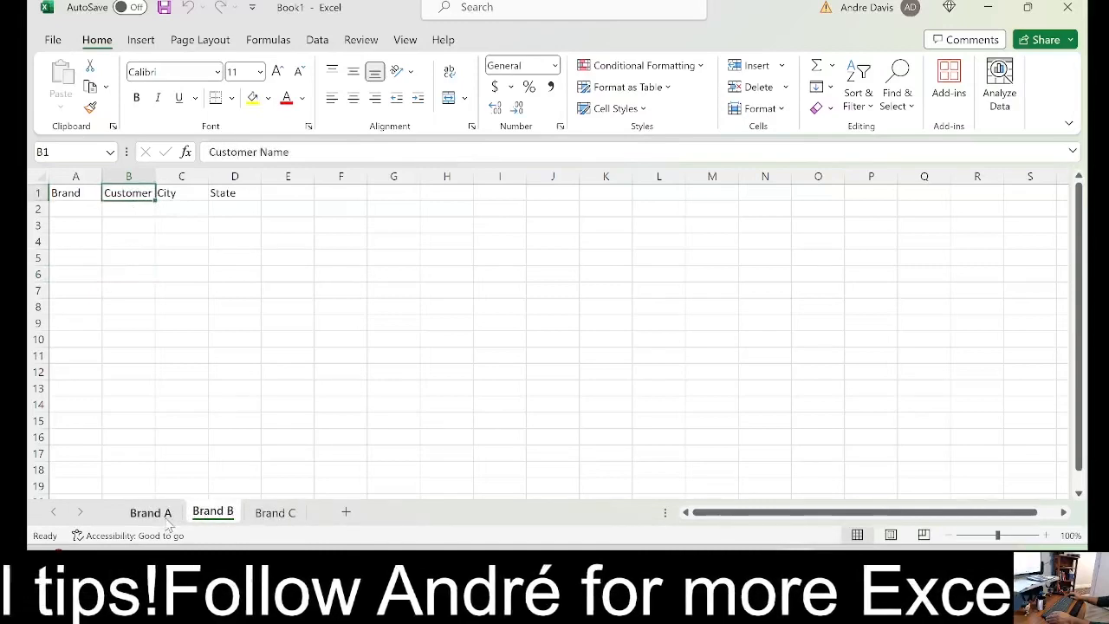
Try grouping only the Brand A and Brand C sheets, then group the whole range from Brand A to Brand C
click(151, 513)
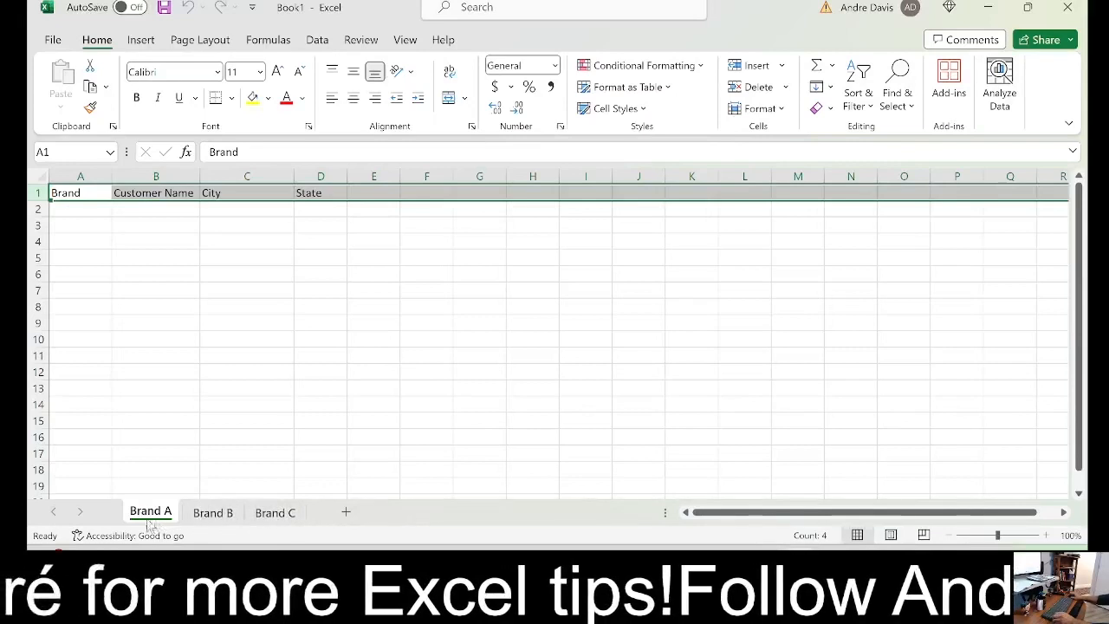
ctrl+click(287, 514)
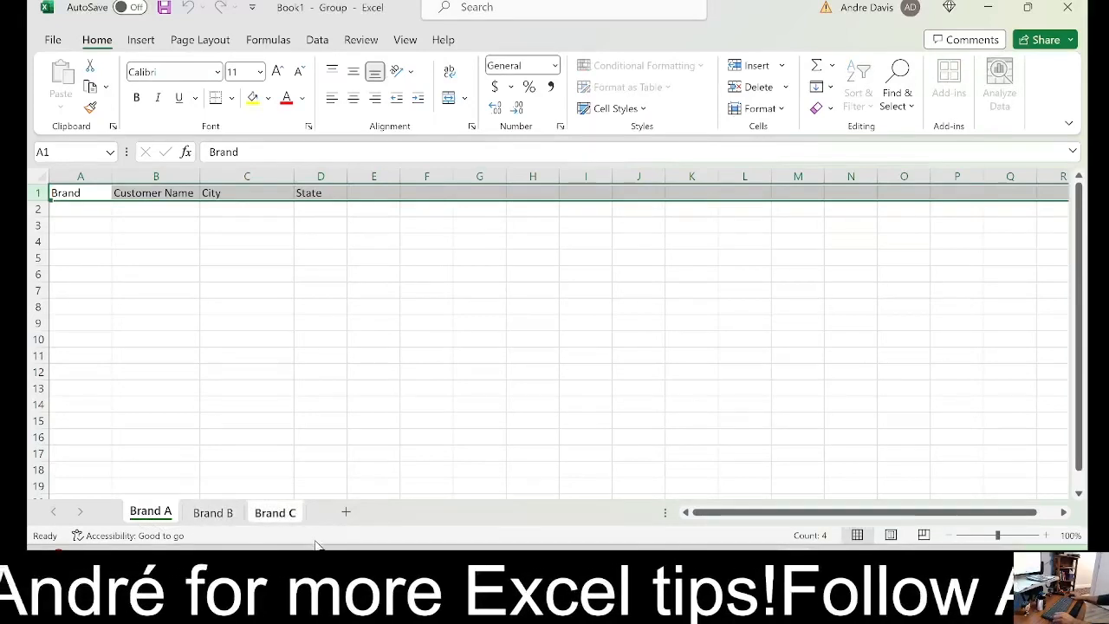
click(213, 514)
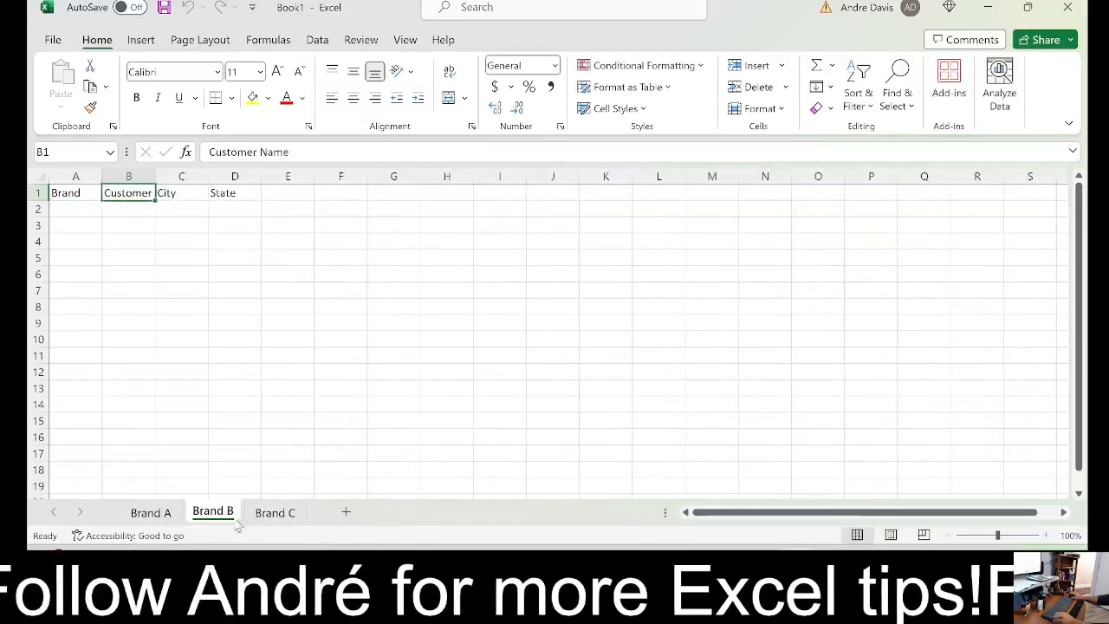
click(149, 514)
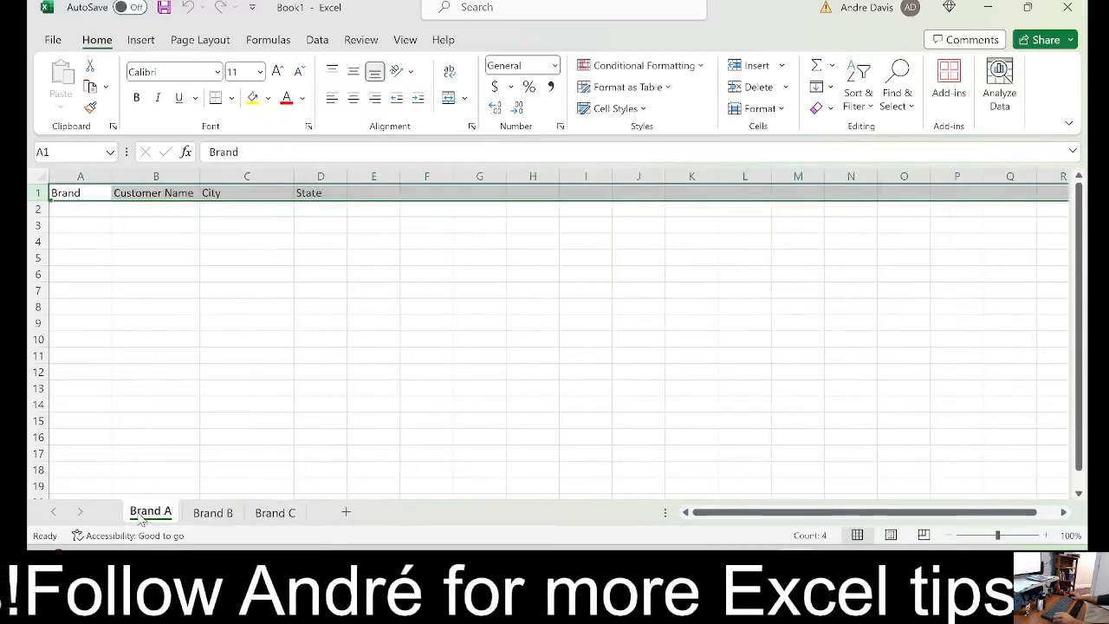
shift+click(279, 514)
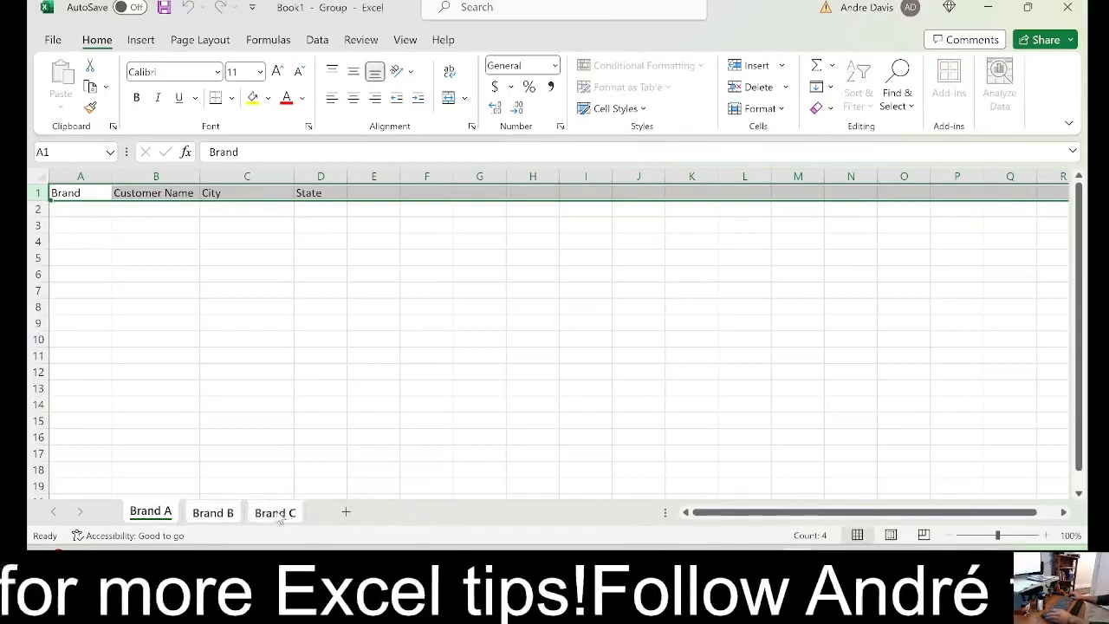
Insert three new blank worksheets between the Brand A and Brand B sheets
click(346, 512)
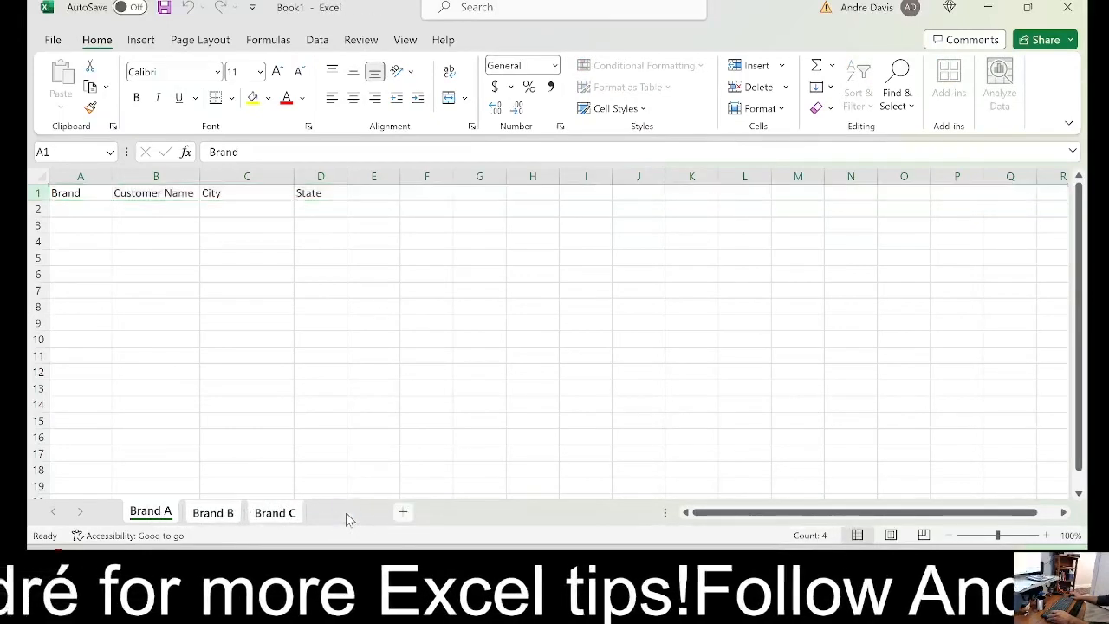
click(459, 512)
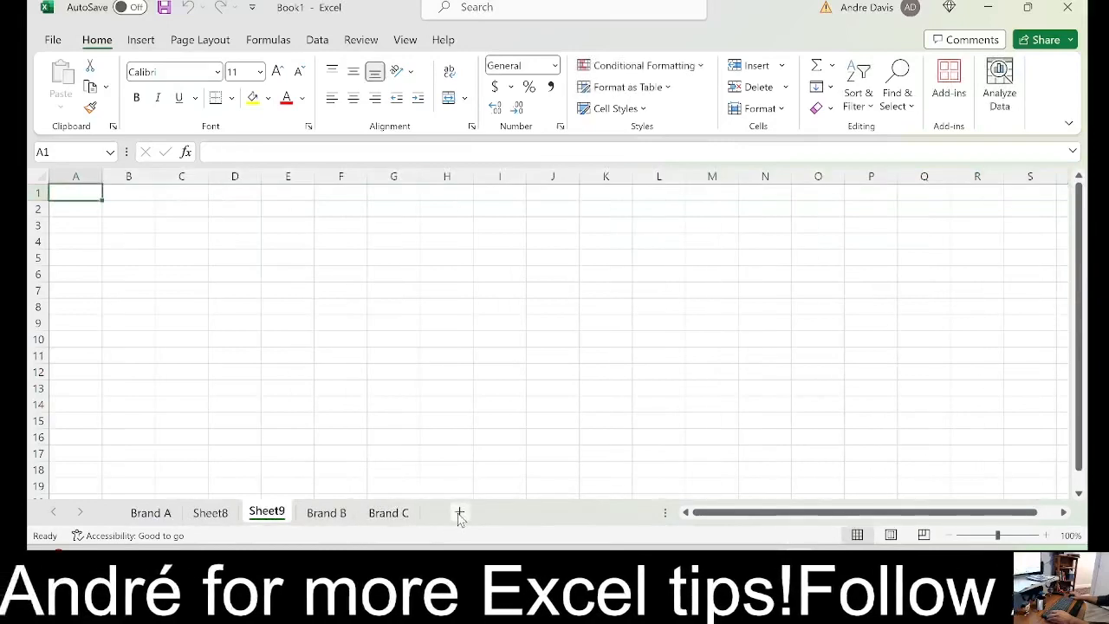
click(457, 512)
Group every sheet from Brand A through Brand C, including the new blank ones, and ungroup them again
click(167, 514)
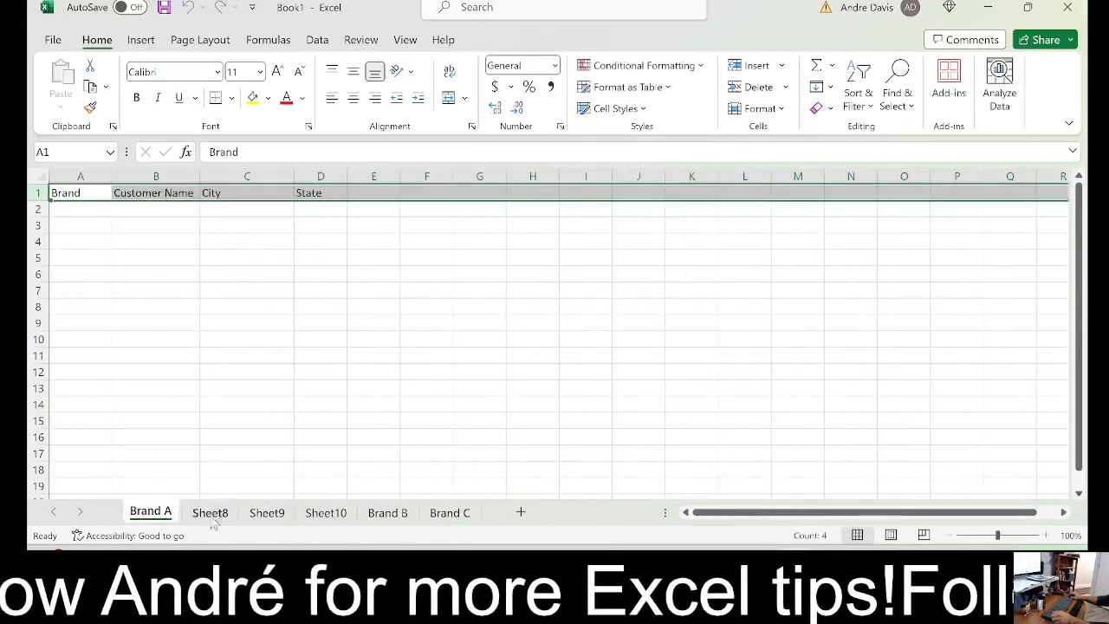
shift+click(460, 513)
right_click(460, 514)
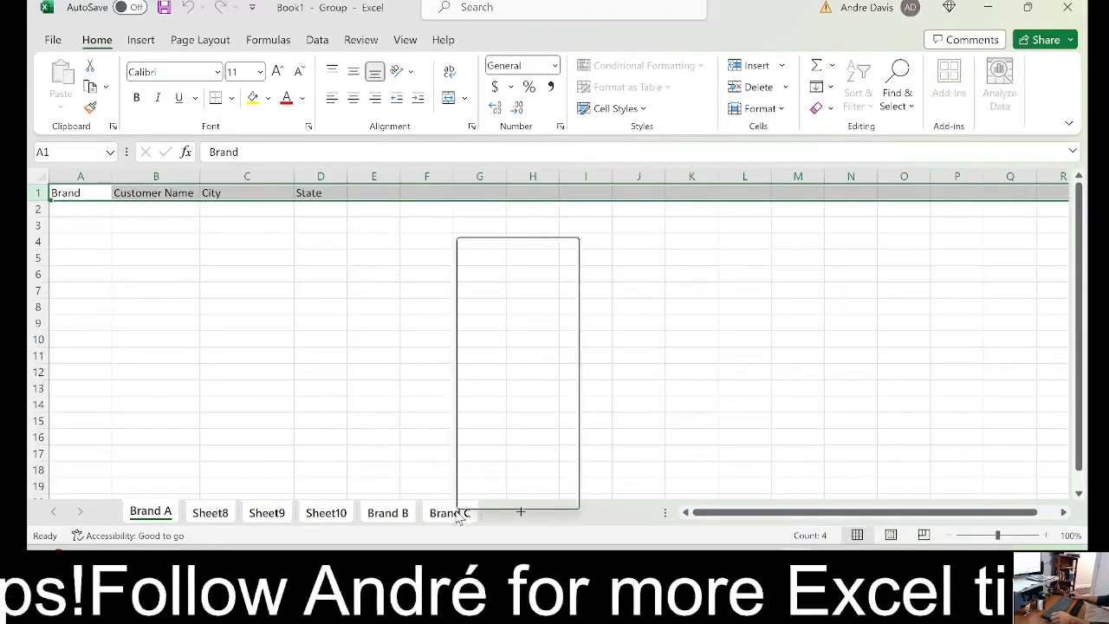
click(522, 497)
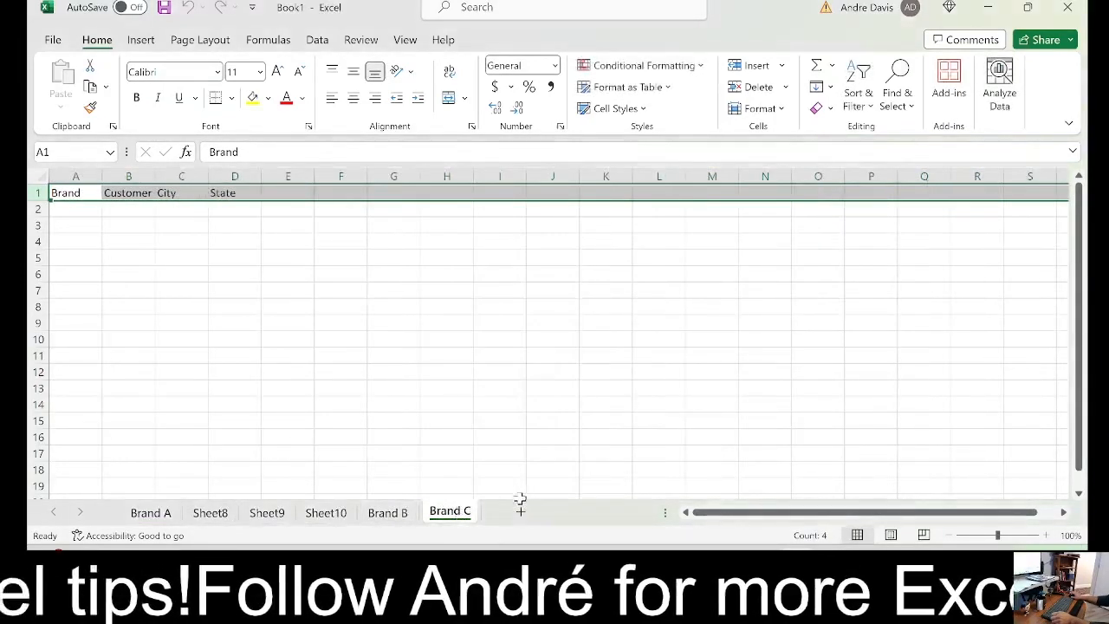
Delete Sheet8, Sheet9 and Sheet10 together as one group
click(208, 513)
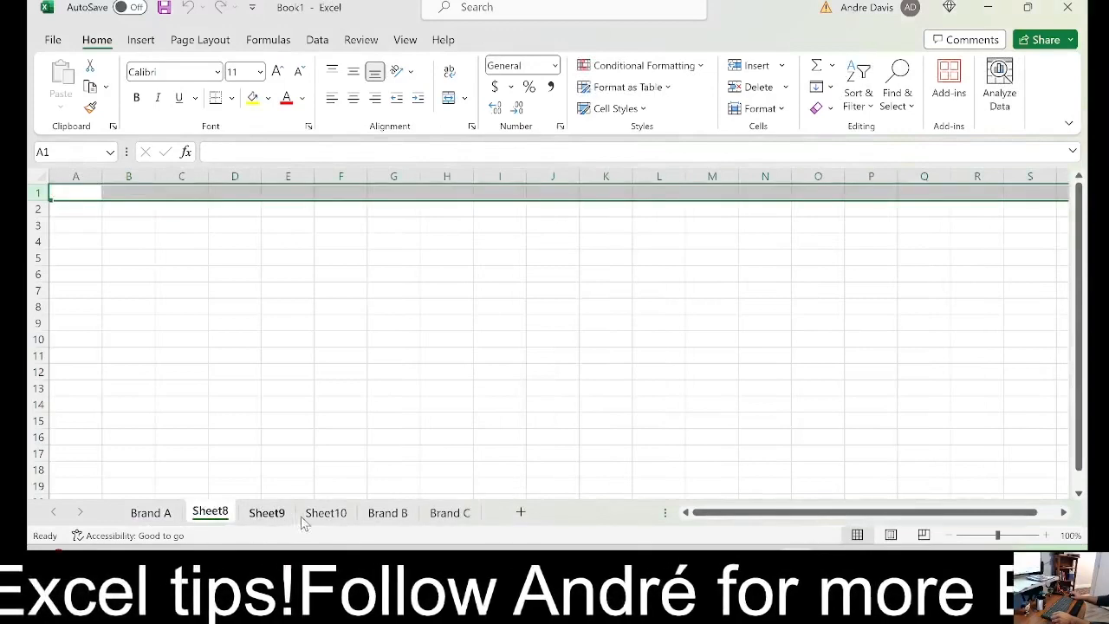
shift+click(317, 518)
right_click(315, 517)
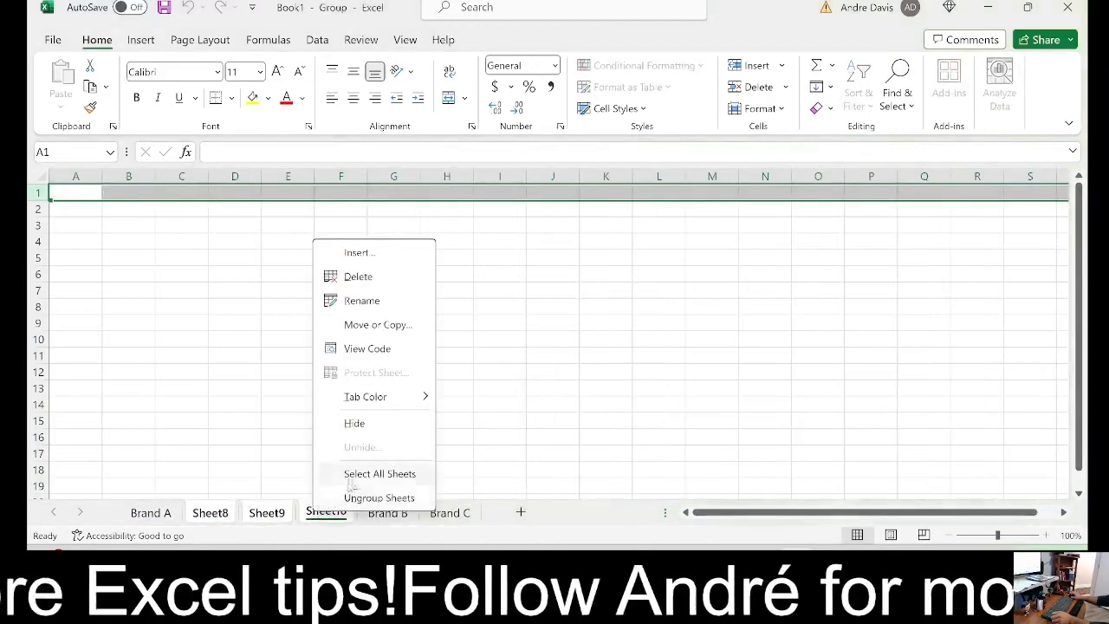
click(371, 275)
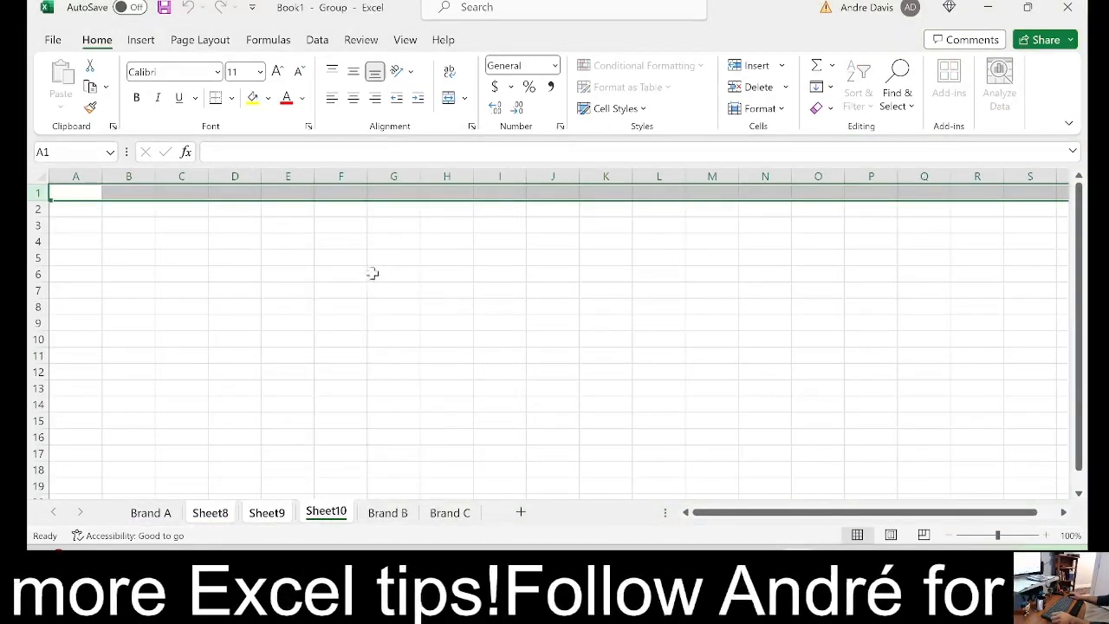
Group the Brand A, Brand B and Brand C sheets and autofit columns A to D to their headers
click(153, 513)
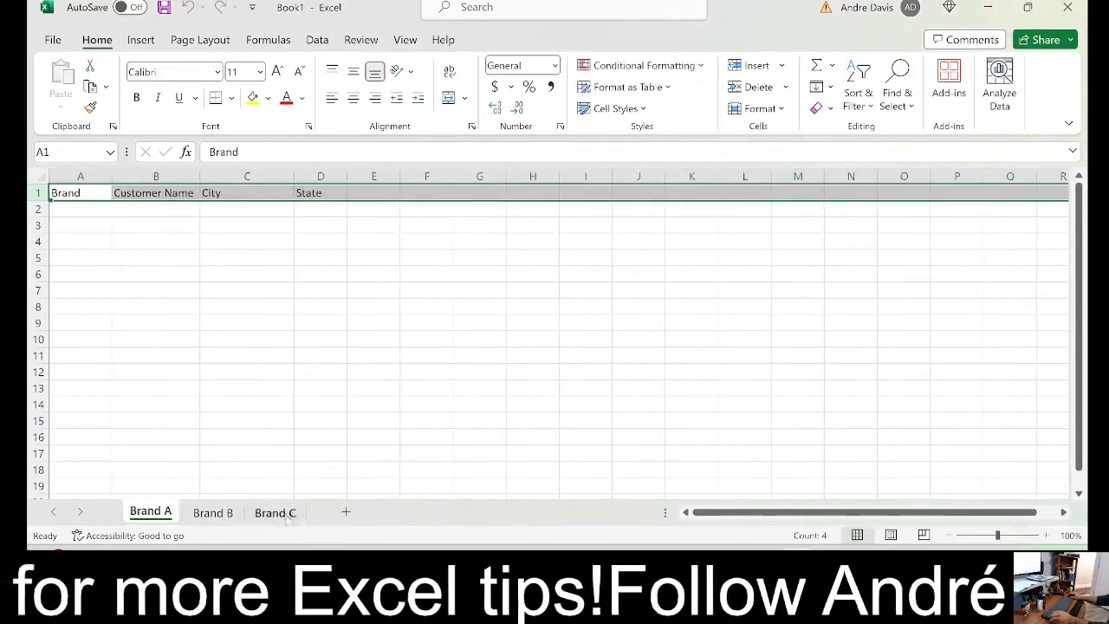
shift+click(282, 513)
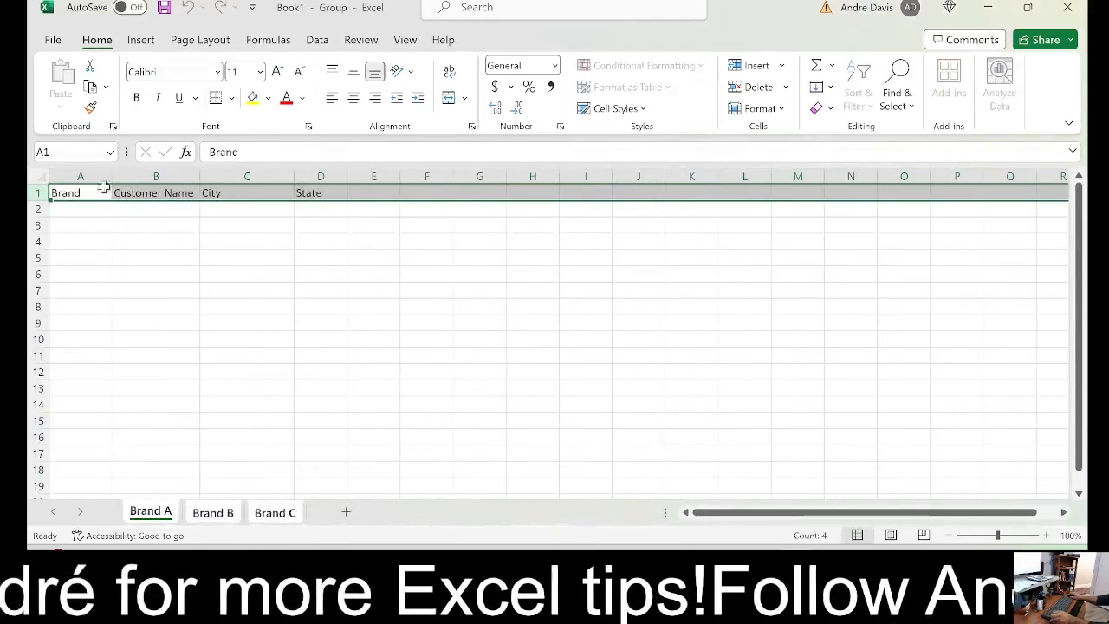
drag(89, 176, 346, 175)
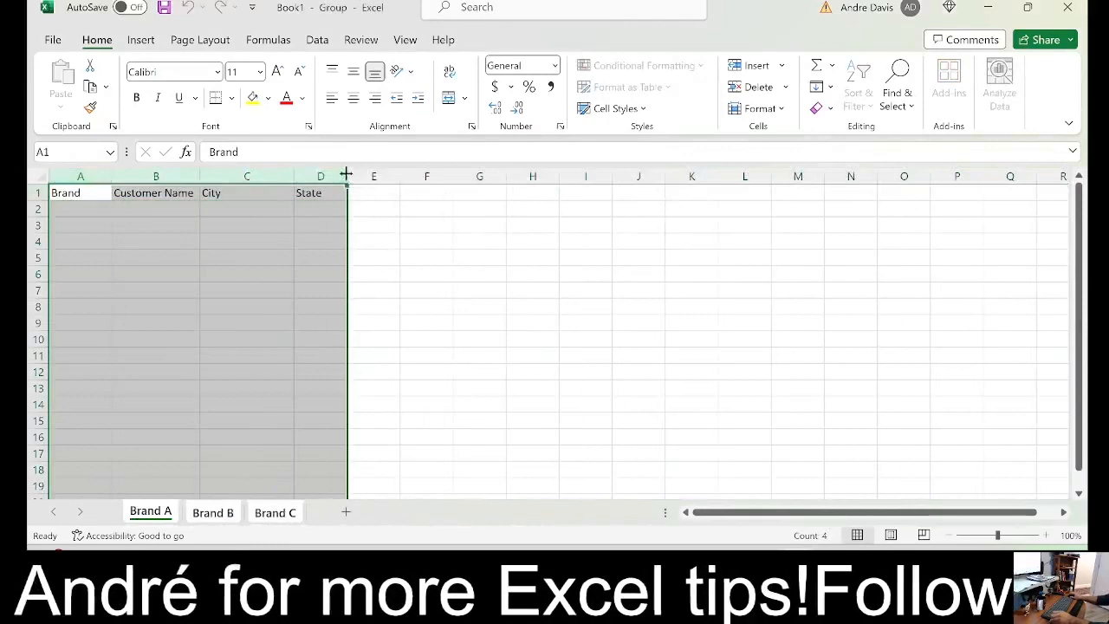
double_click(347, 172)
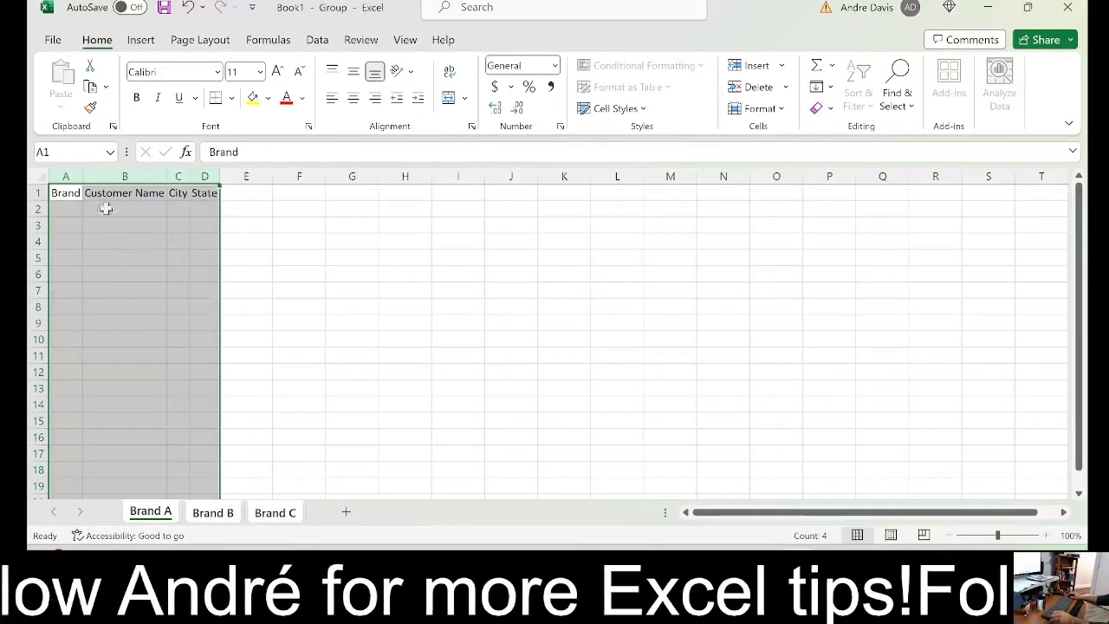
click(66, 194)
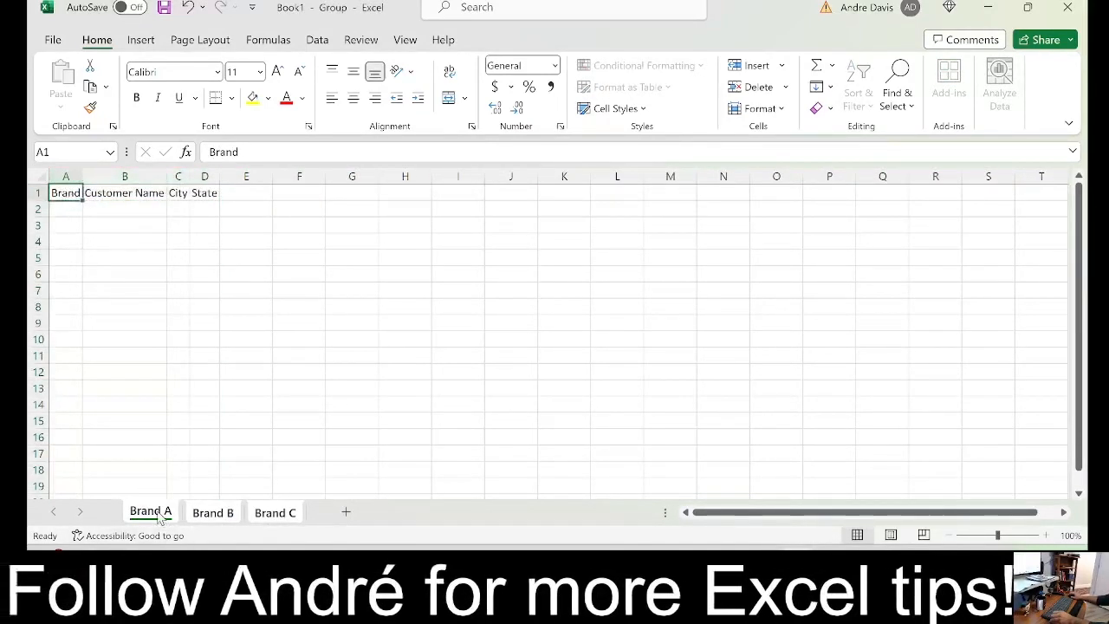
Compare the headers and column widths on the individual Brand A, Brand B and Brand C sheets
click(213, 515)
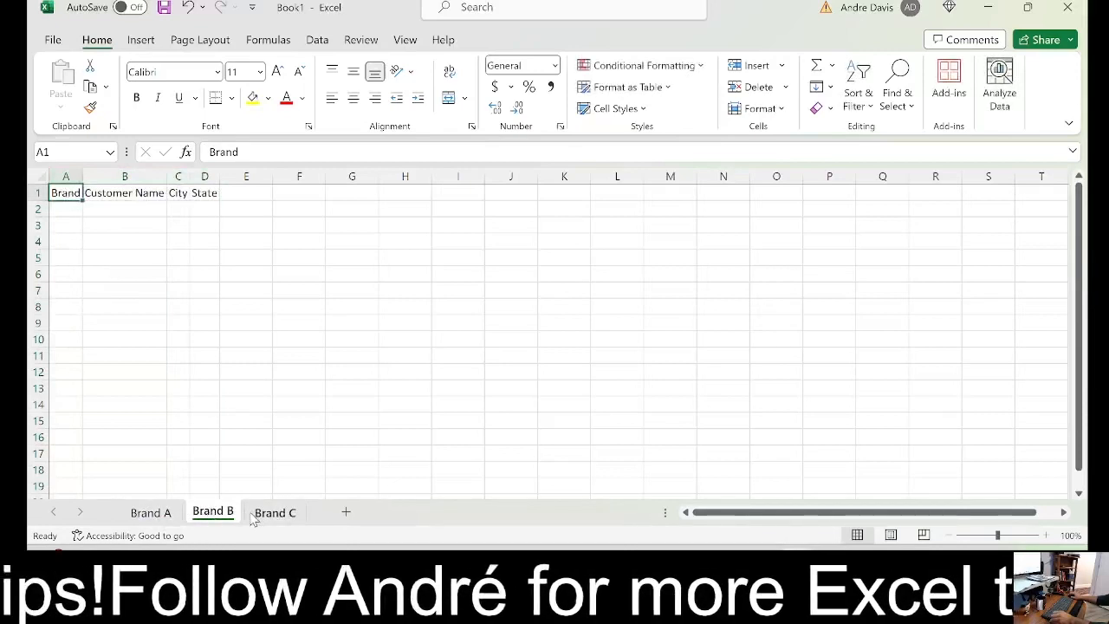
click(254, 516)
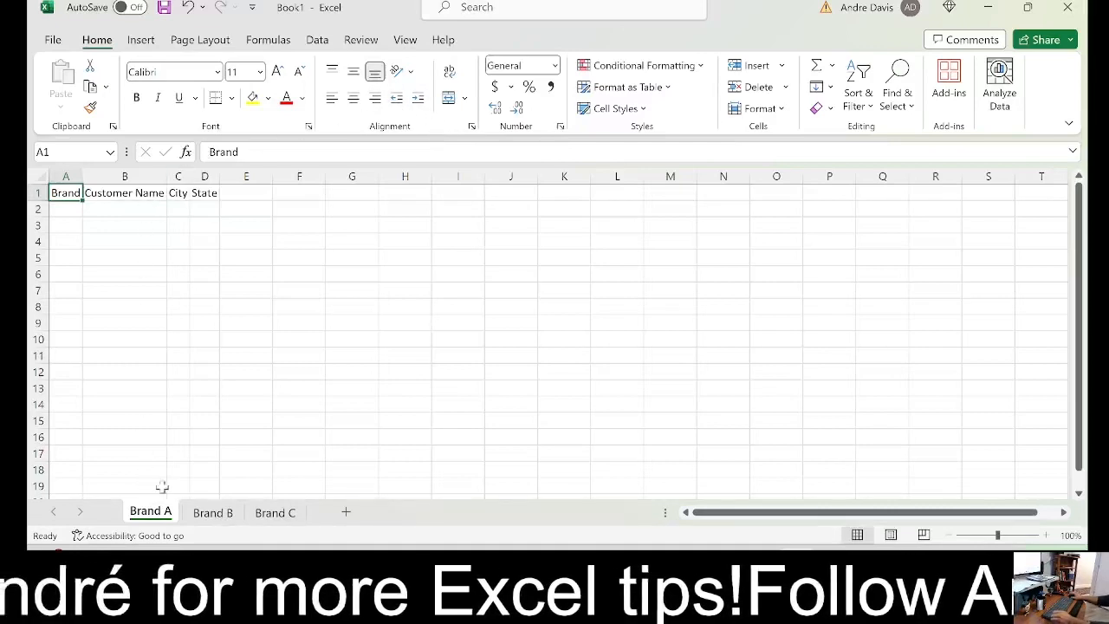
click(215, 515)
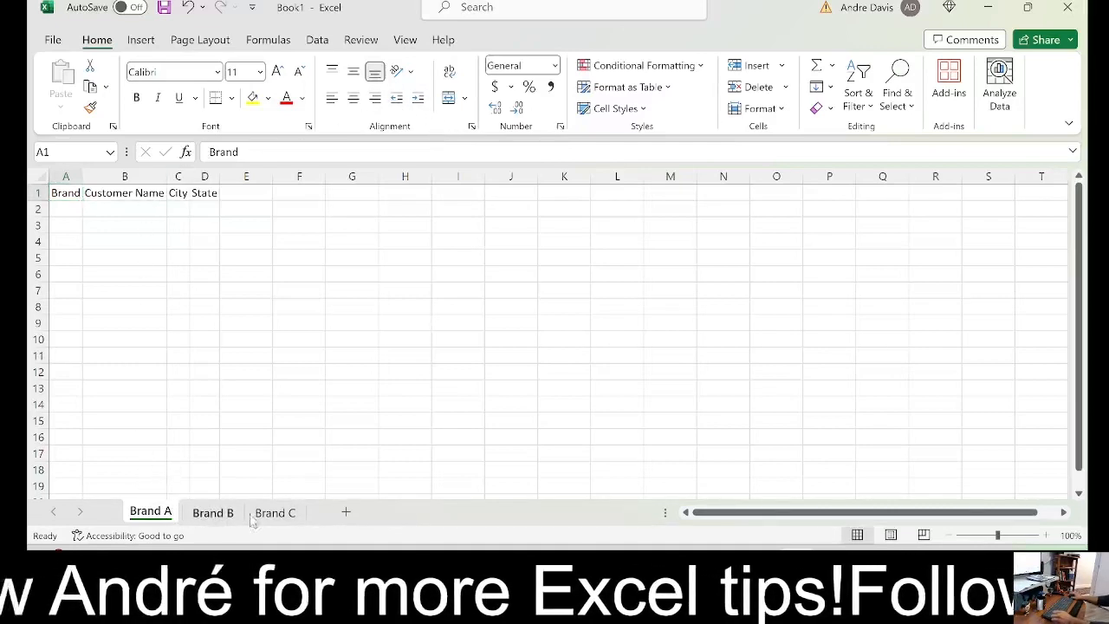
click(277, 515)
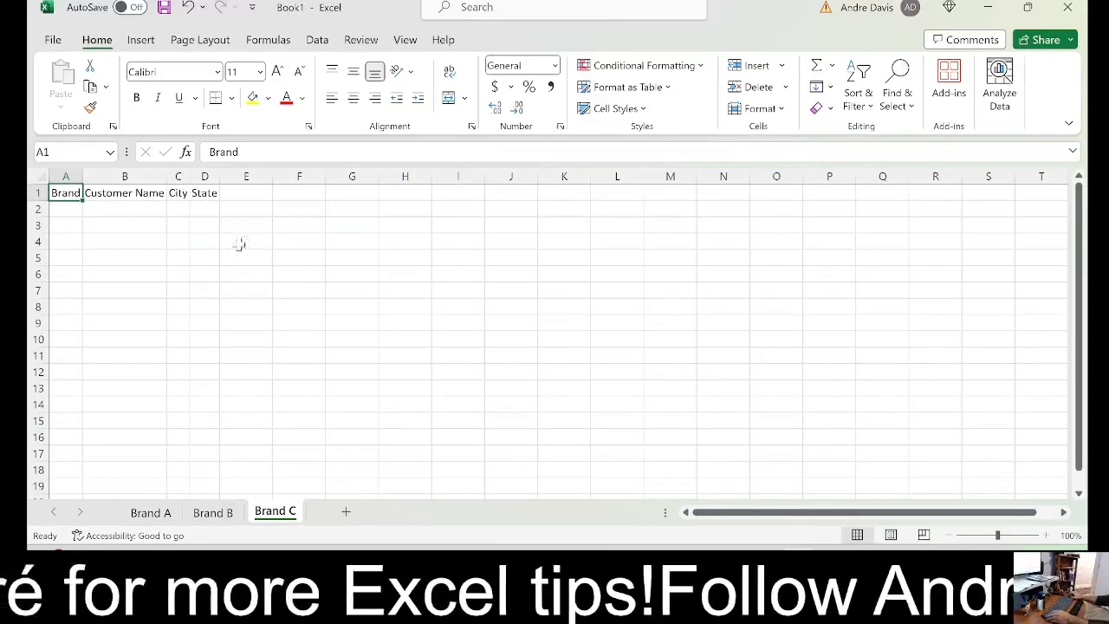
click(60, 214)
Fill row 2 of Brand A with brand A, the customer's first name, city Franklin and state IL
click(151, 512)
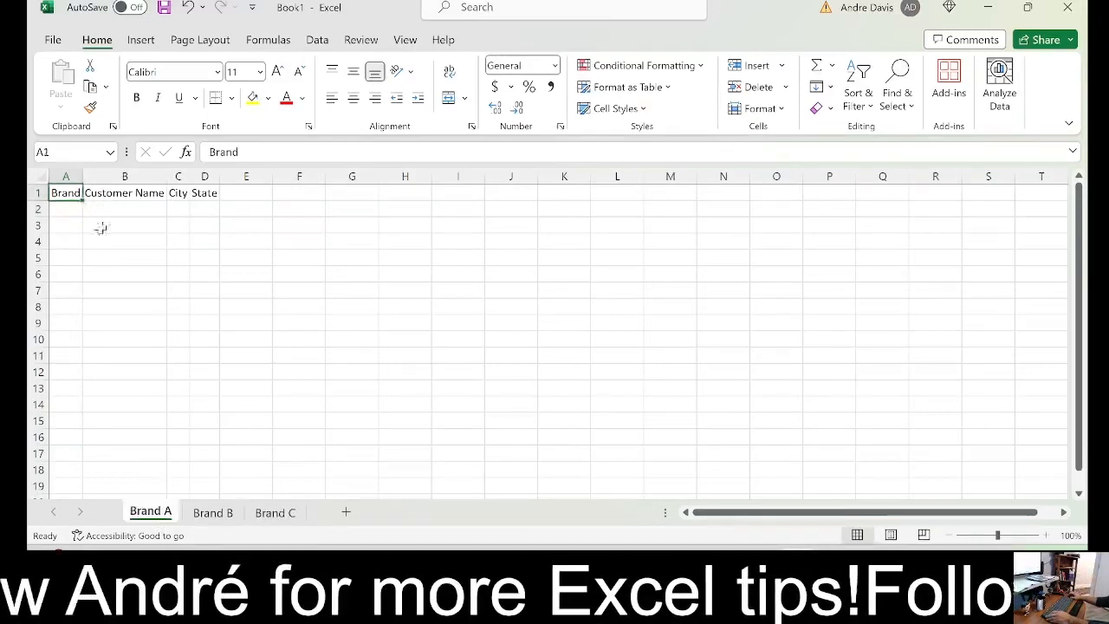
click(62, 209)
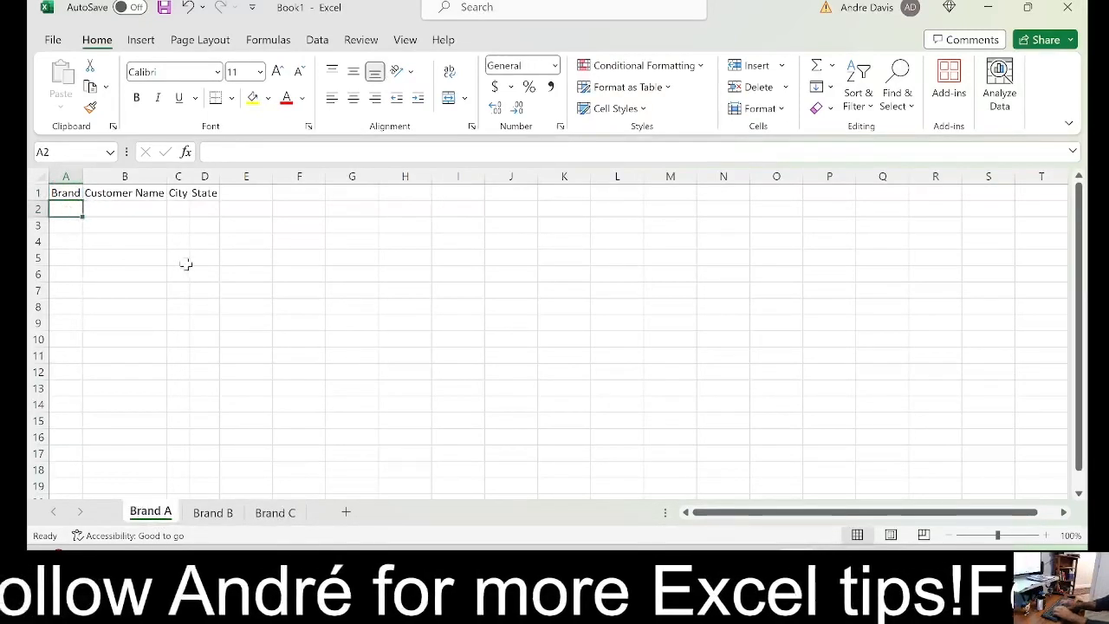
text(A)
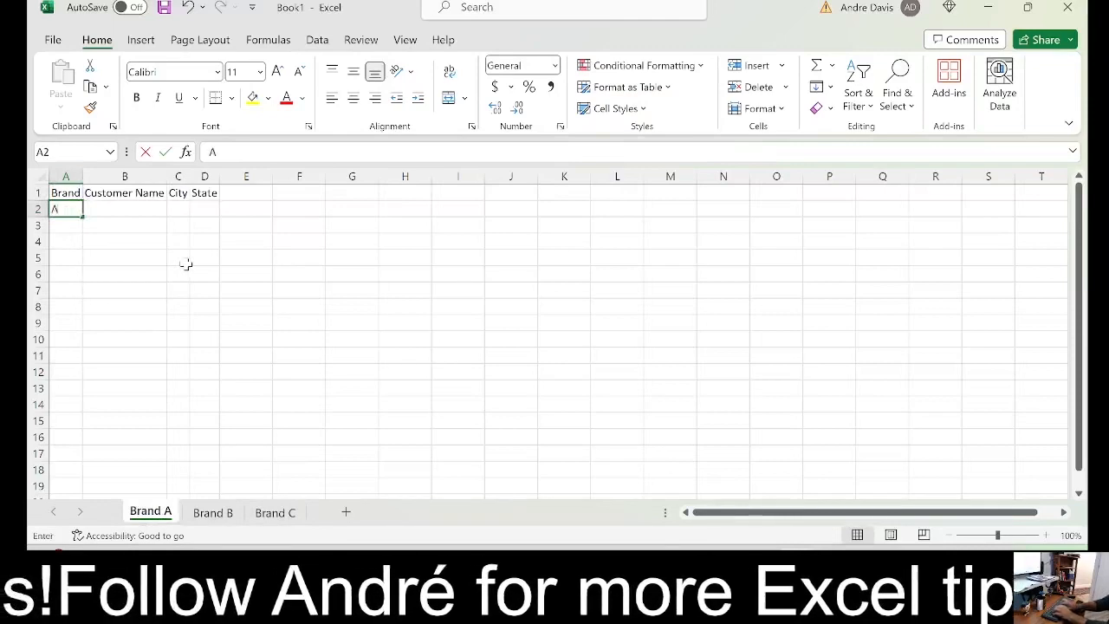
key(Tab)
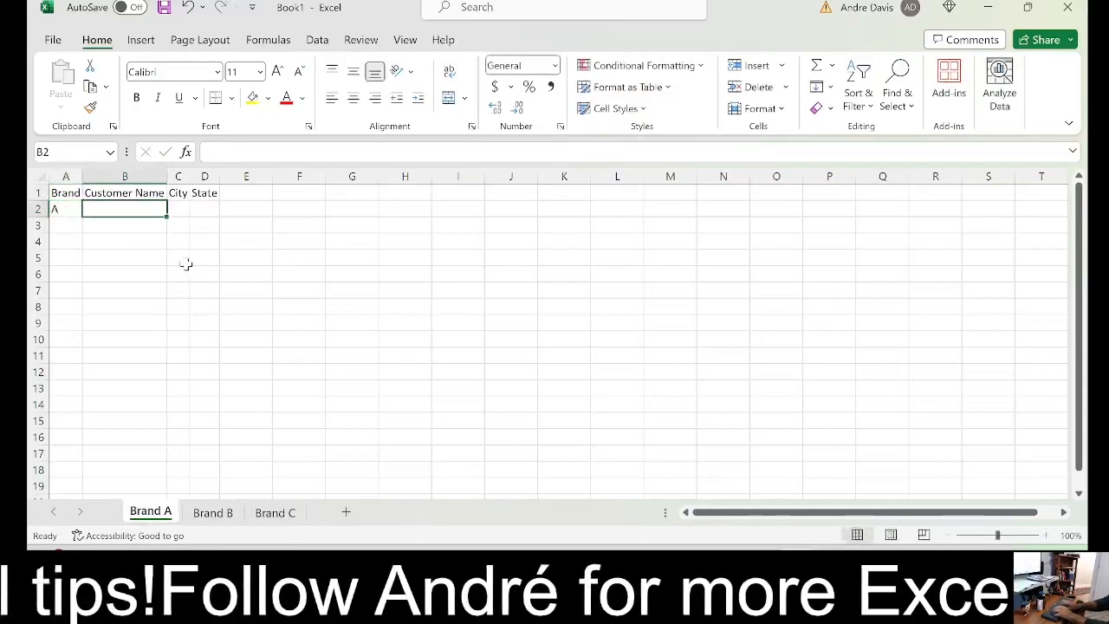
text(Joe)
key(Tab)
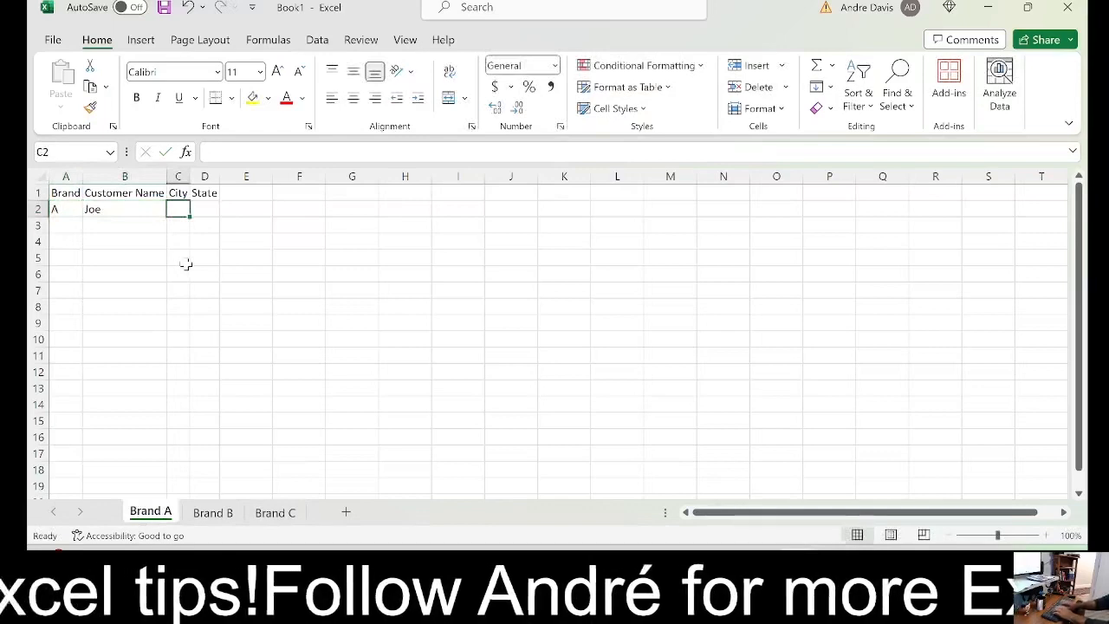
text(Frank)
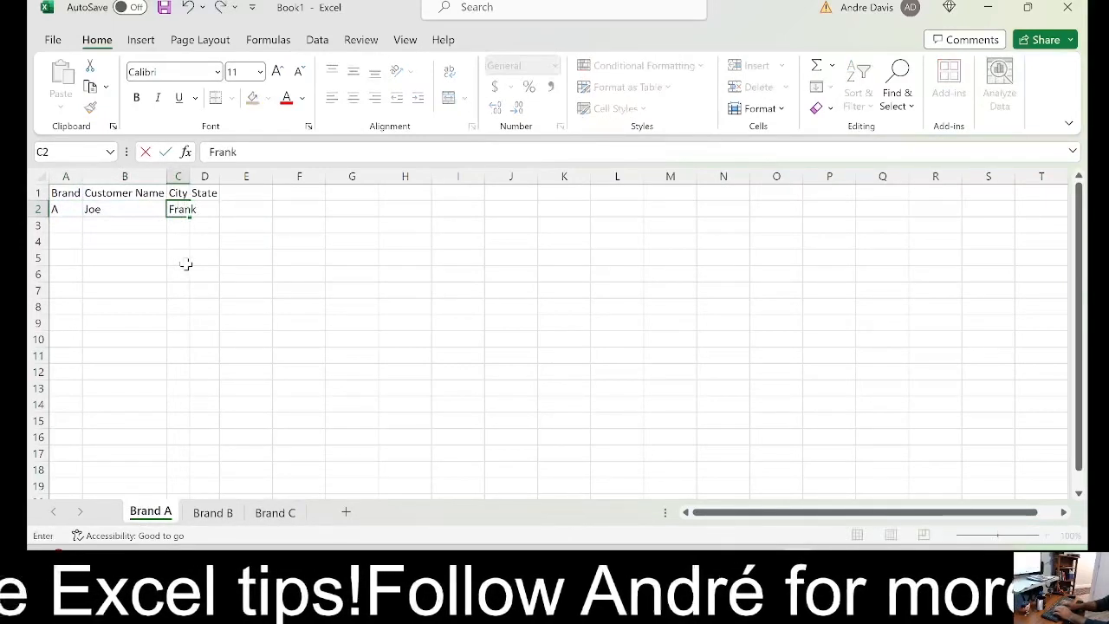
text(lin)
key(Tab)
text(I)
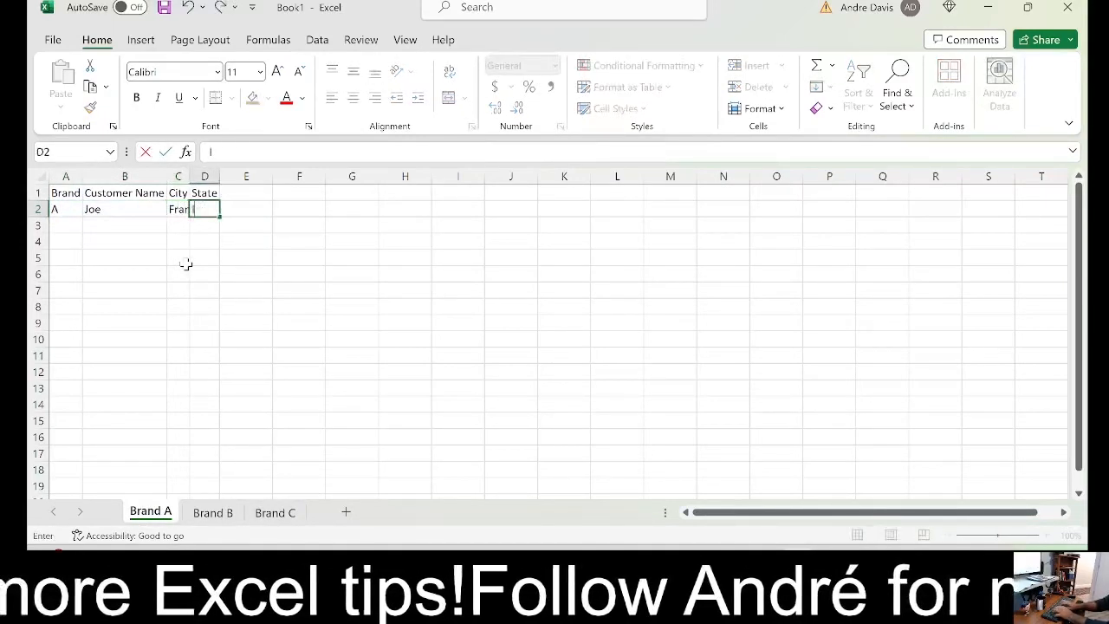
text(L)
key(Return)
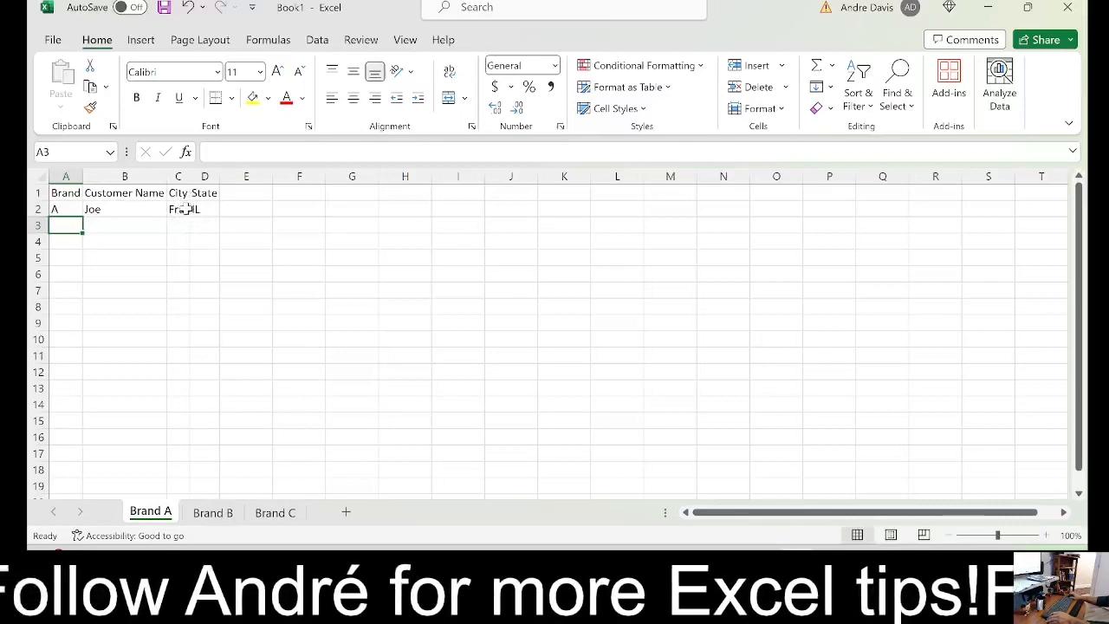
Autofit the City column on the Brand A sheet so the full entry in C2 fits
click(179, 210)
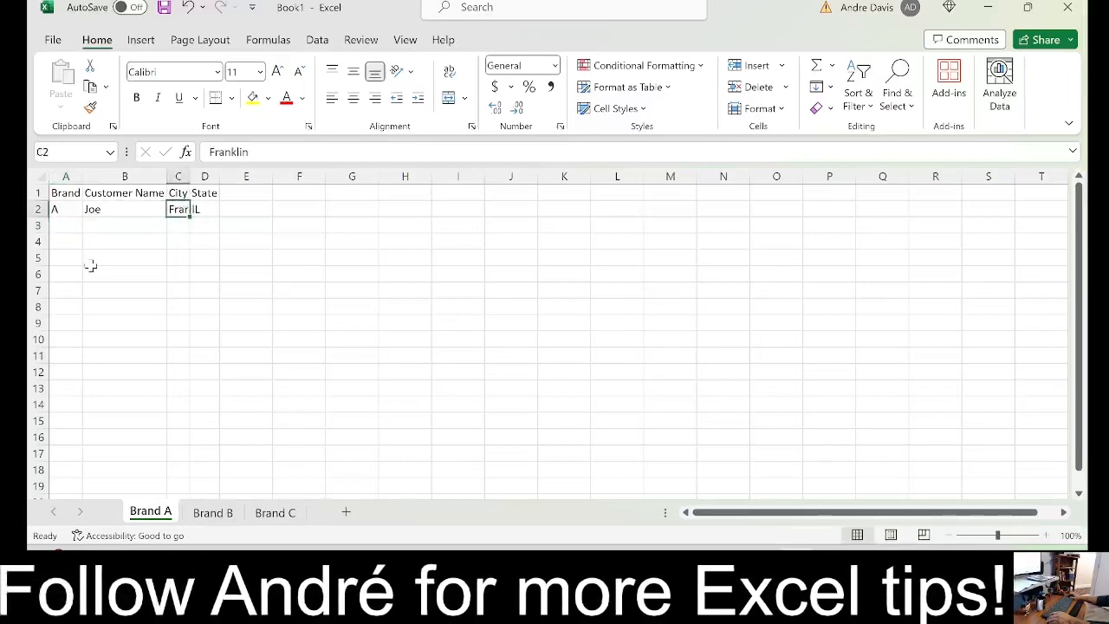
double_click(190, 176)
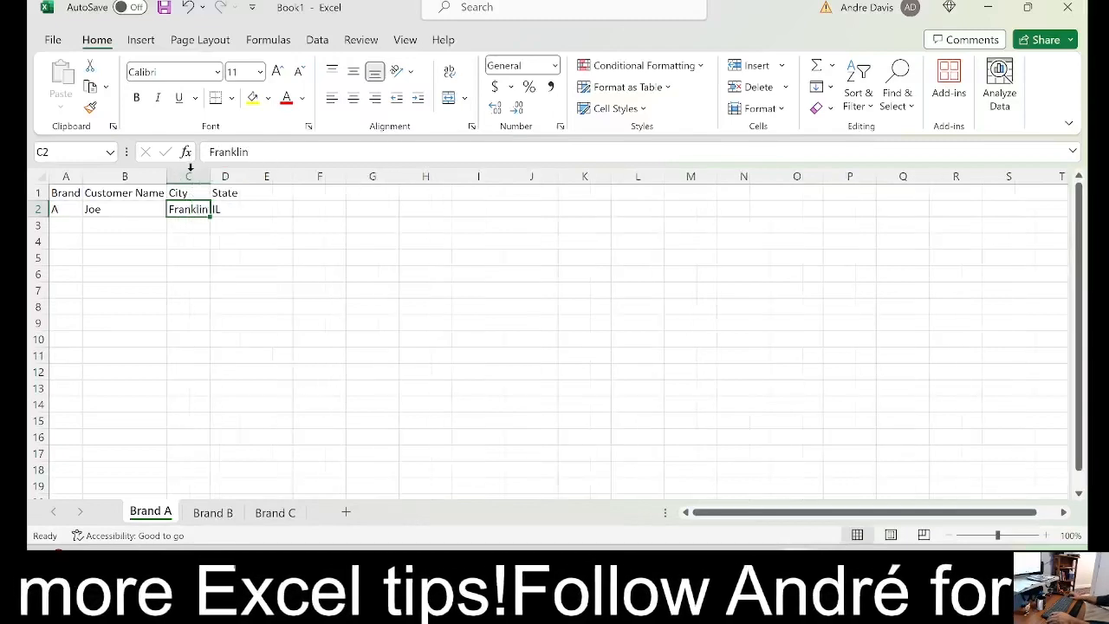
click(221, 236)
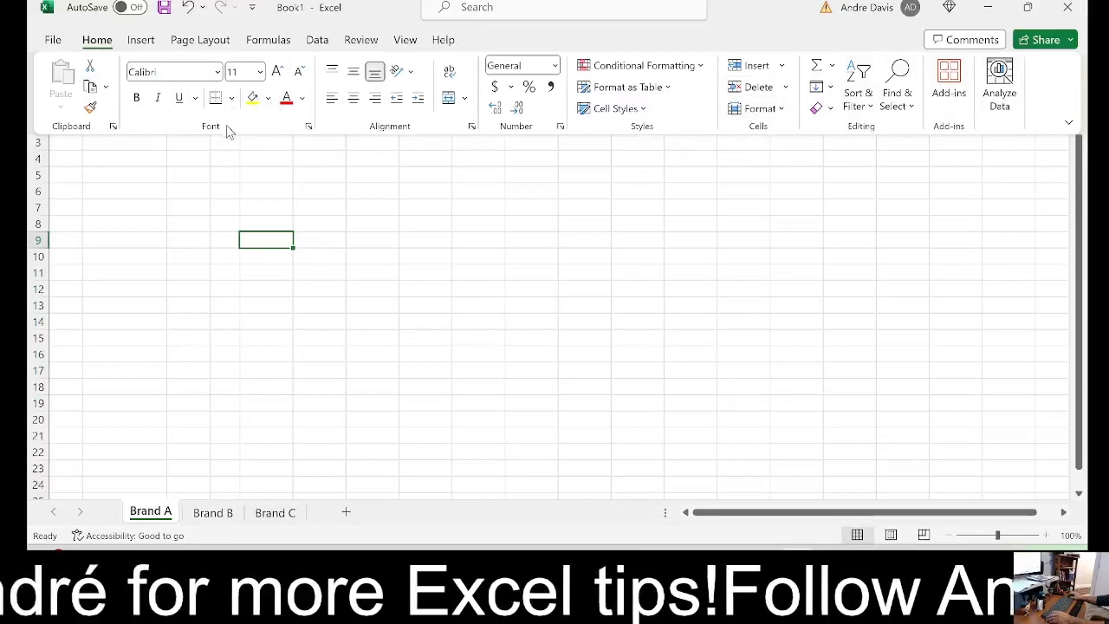
Change the ribbon display setting to Always show Ribbon so the row 1 headers are no longer covered
click(978, 203)
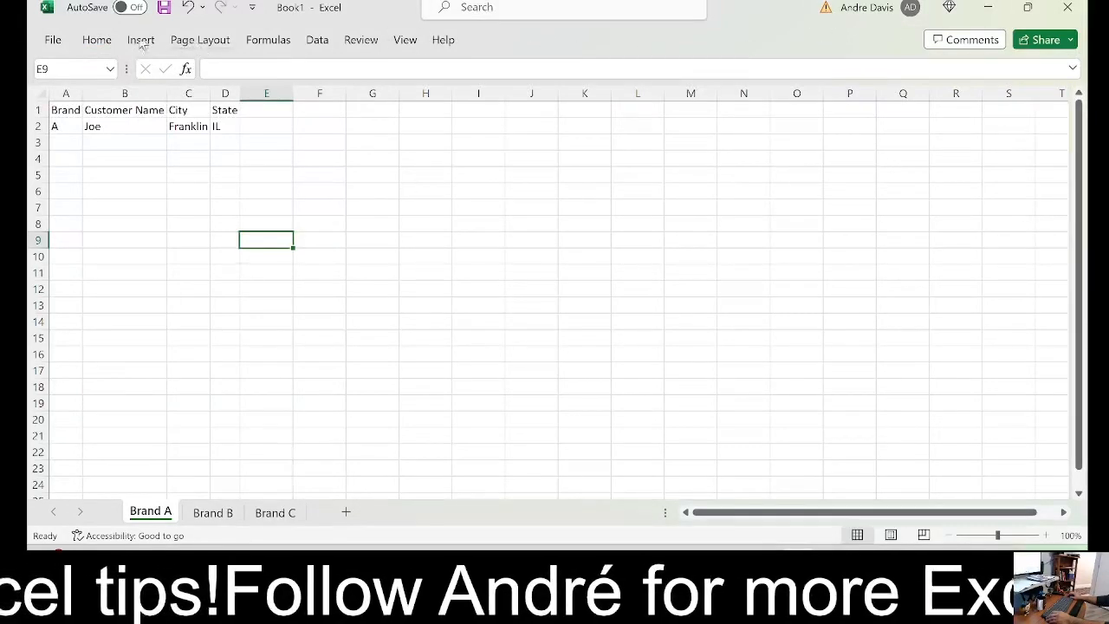
click(95, 39)
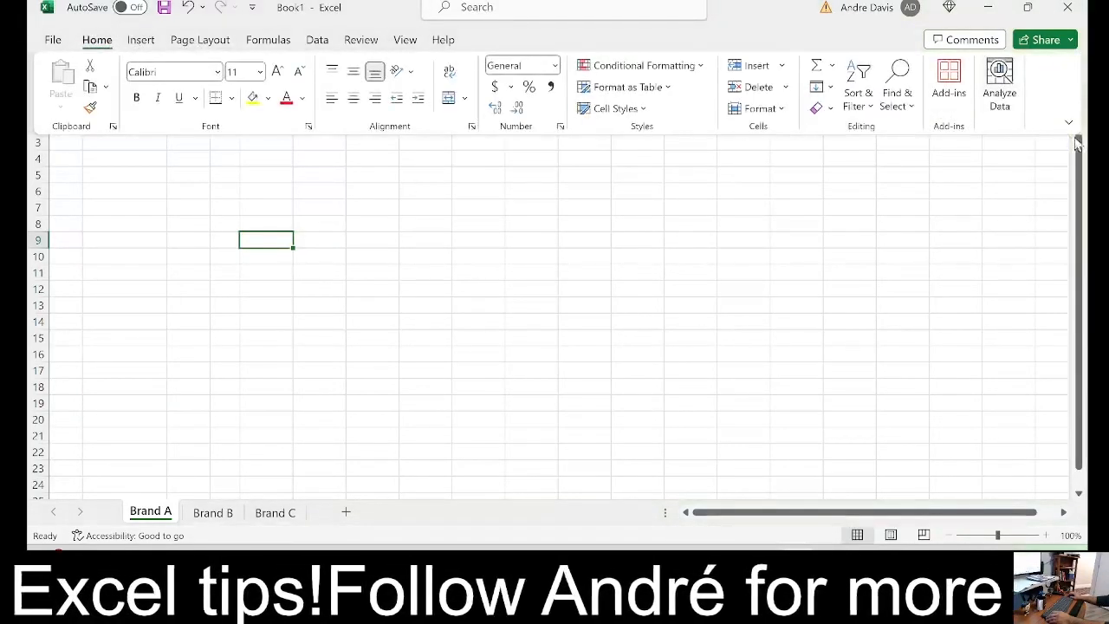
click(1068, 122)
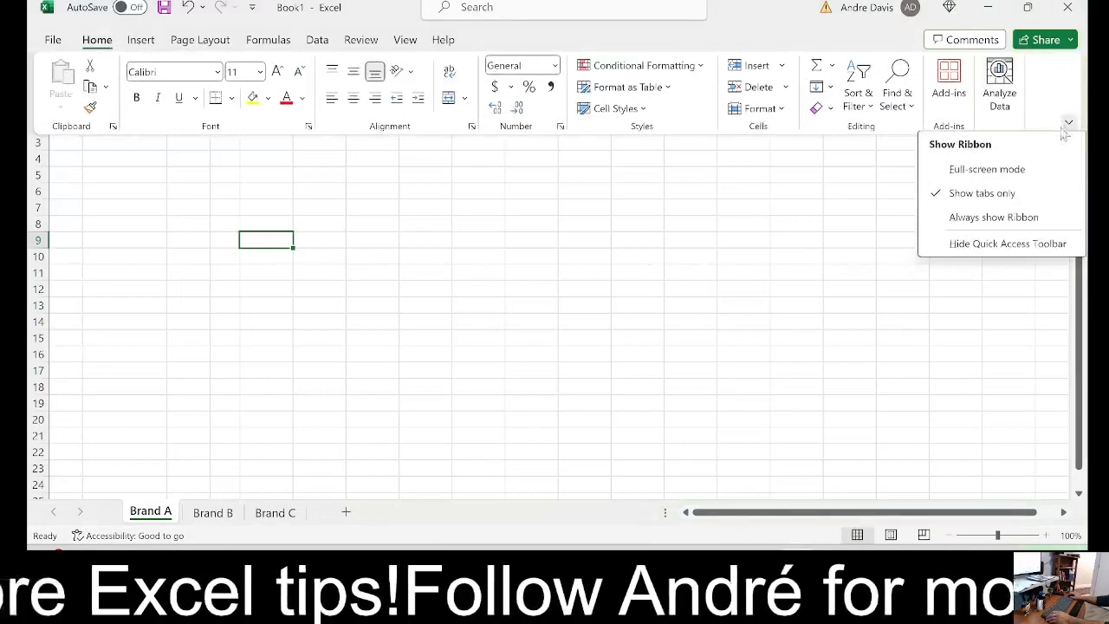
click(968, 221)
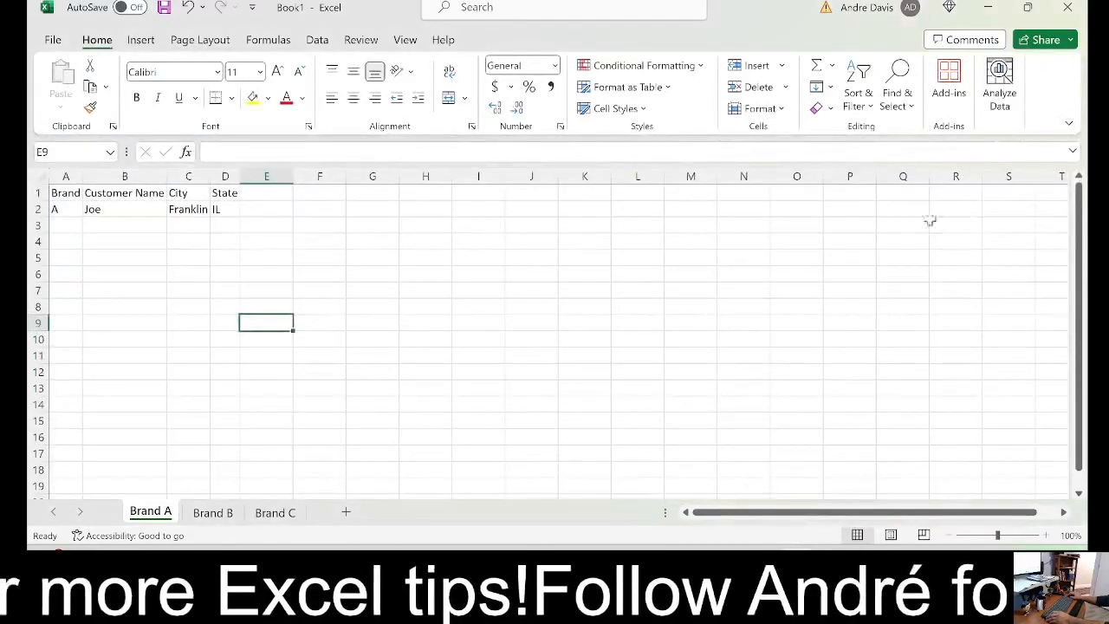
Check the Brand B and Brand C sheets and group all three brand sheets with Brand A active
click(74, 193)
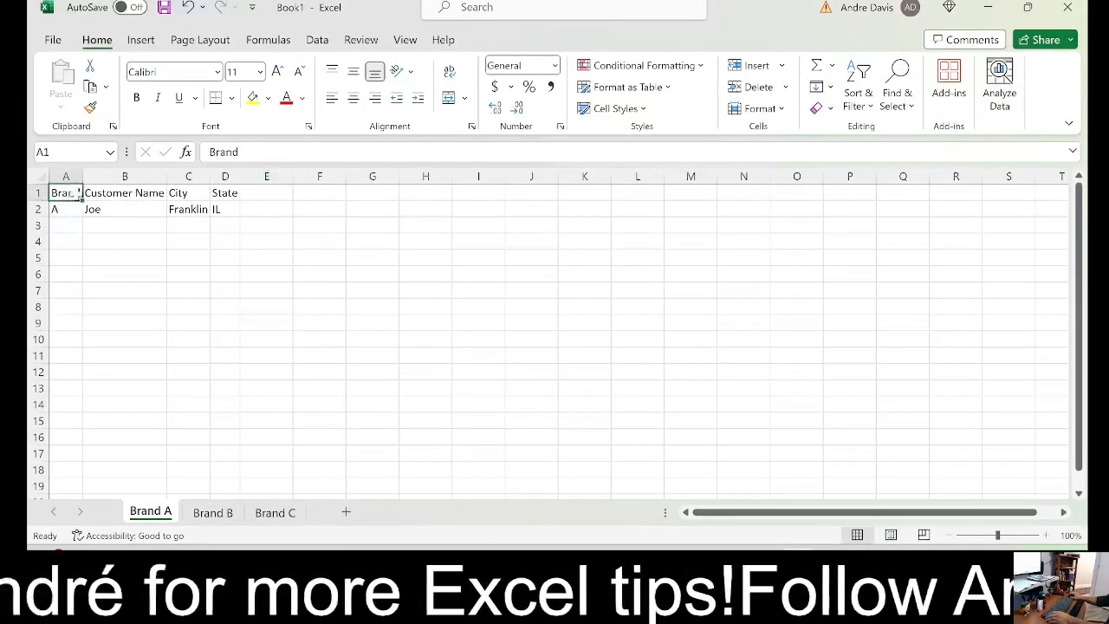
drag(74, 194, 230, 194)
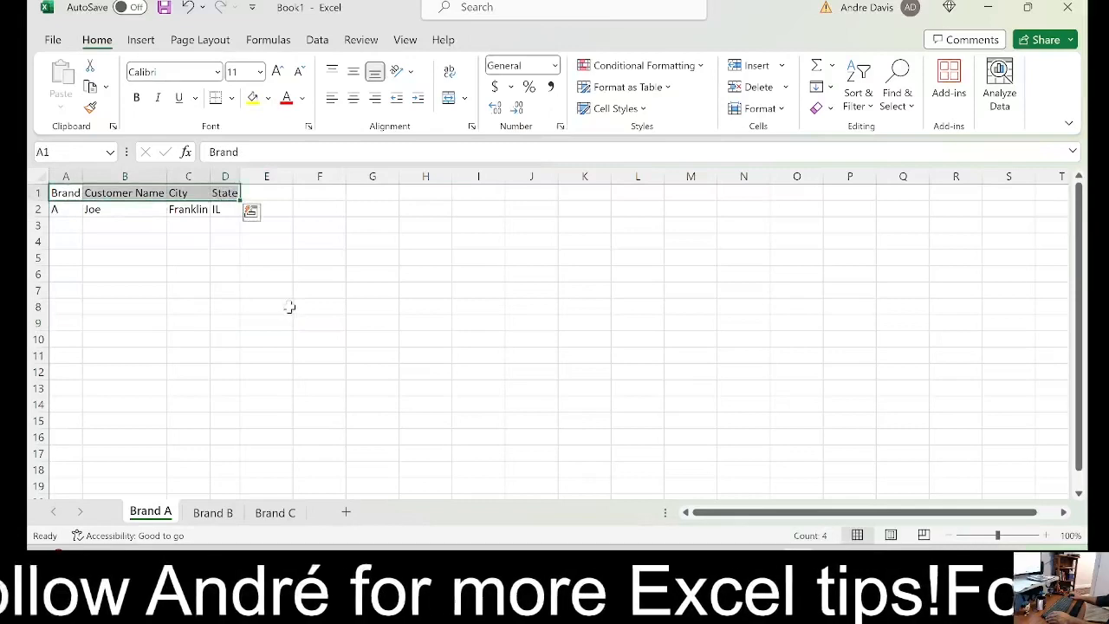
click(206, 513)
click(275, 515)
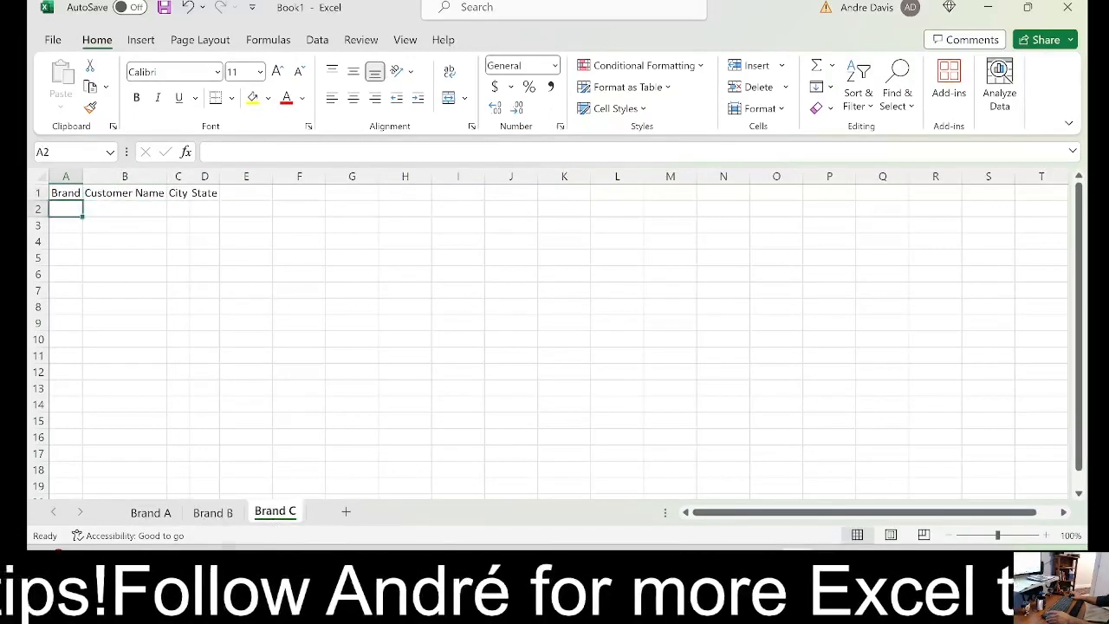
click(150, 513)
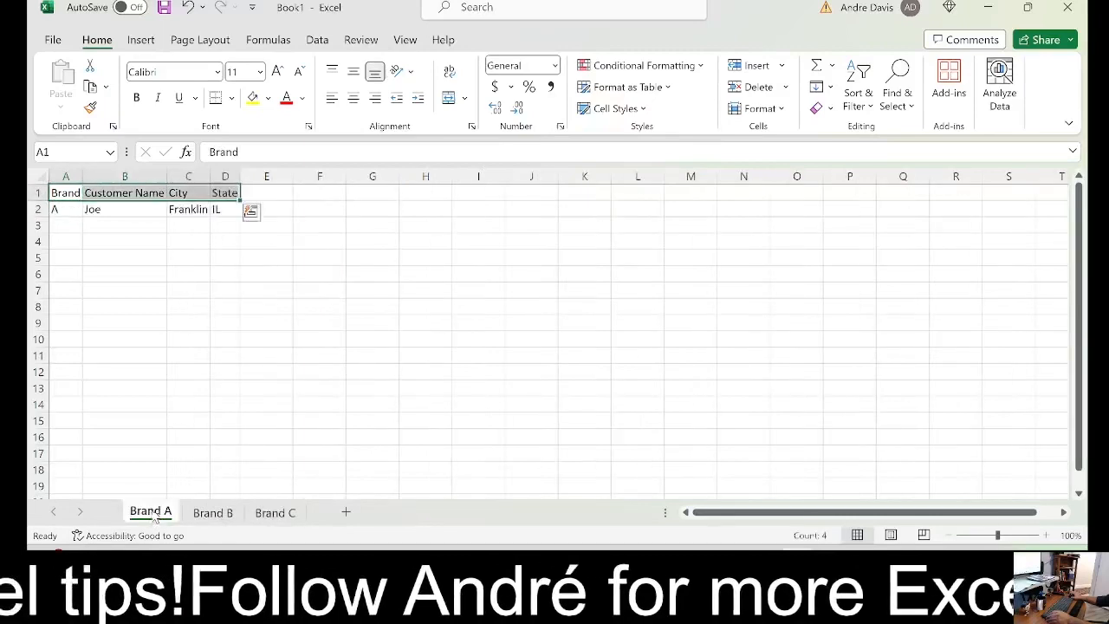
shift+click(276, 514)
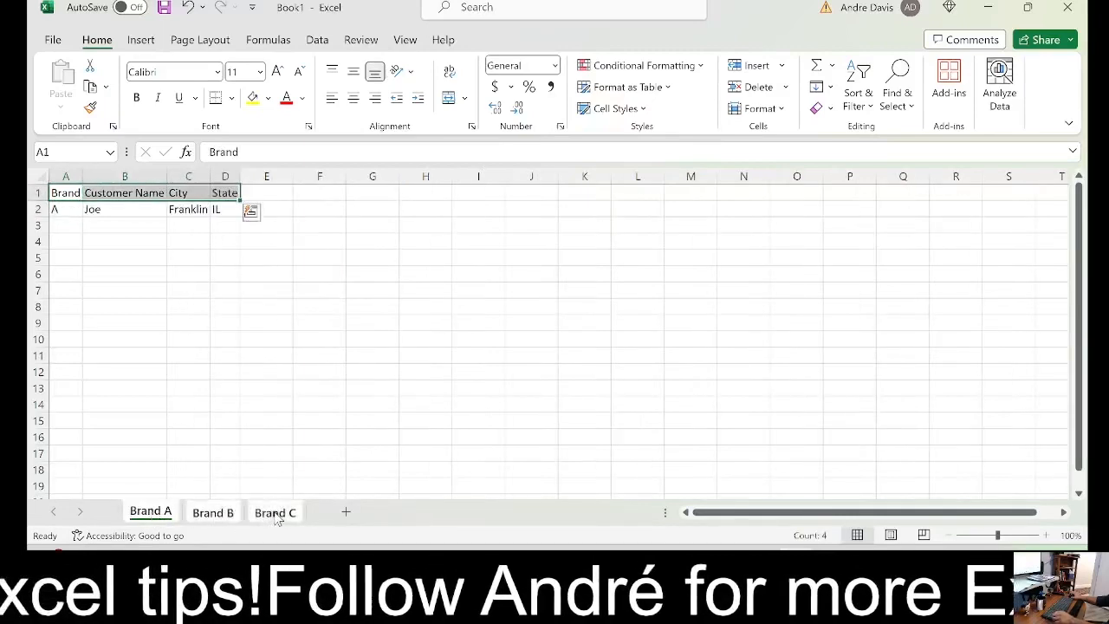
Bold the headers in A1:D1 on the grouped sheets and autofit columns A to D to the bold text
click(75, 226)
drag(65, 193, 227, 195)
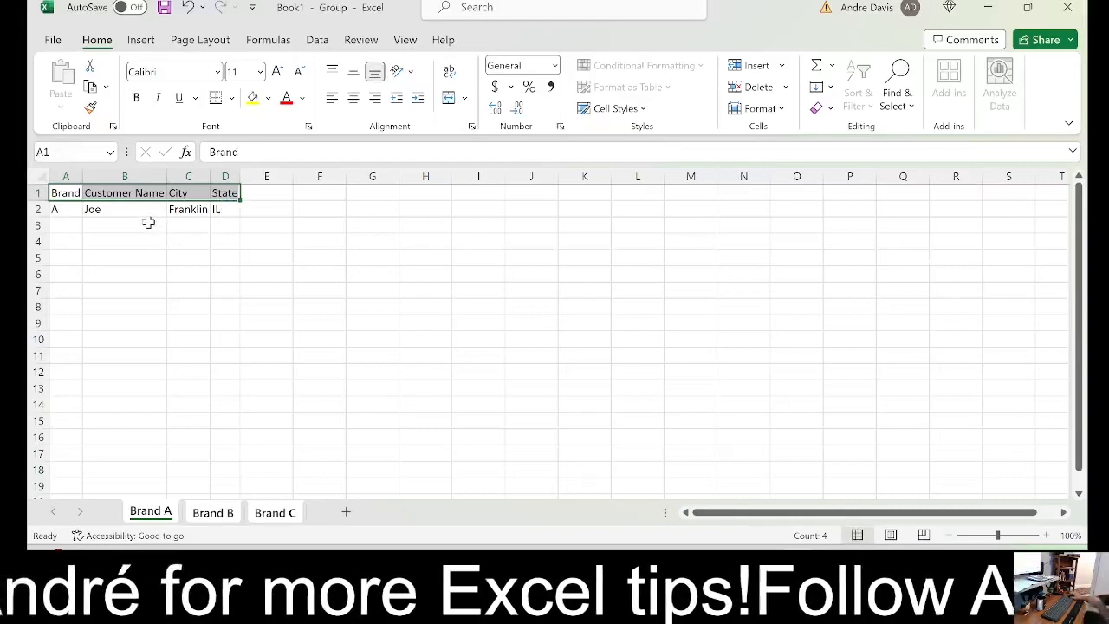
click(137, 99)
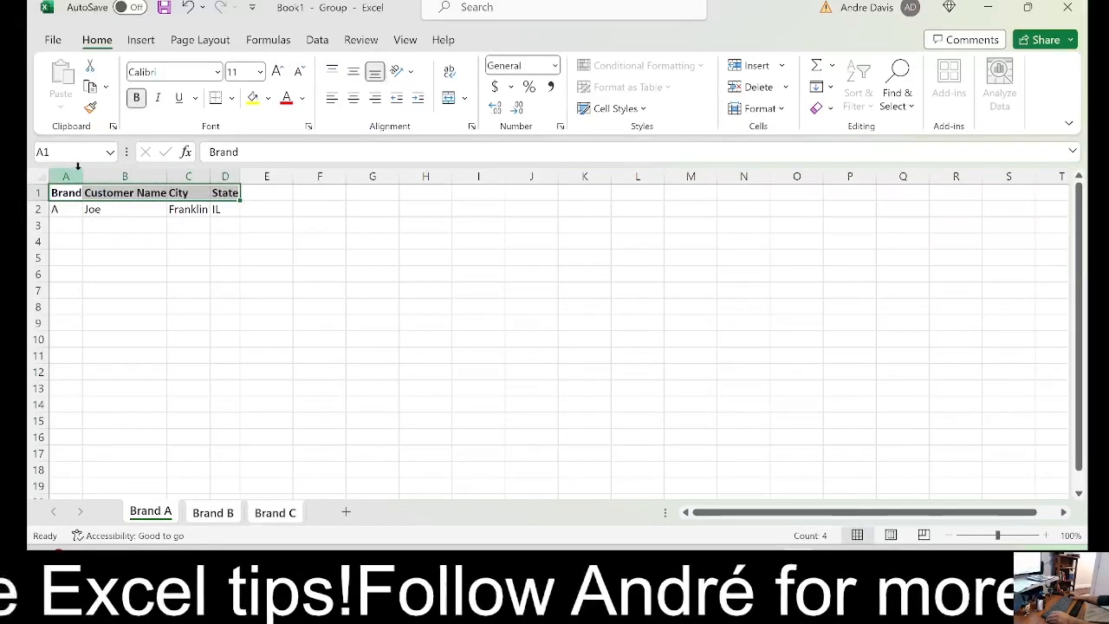
drag(77, 169, 245, 174)
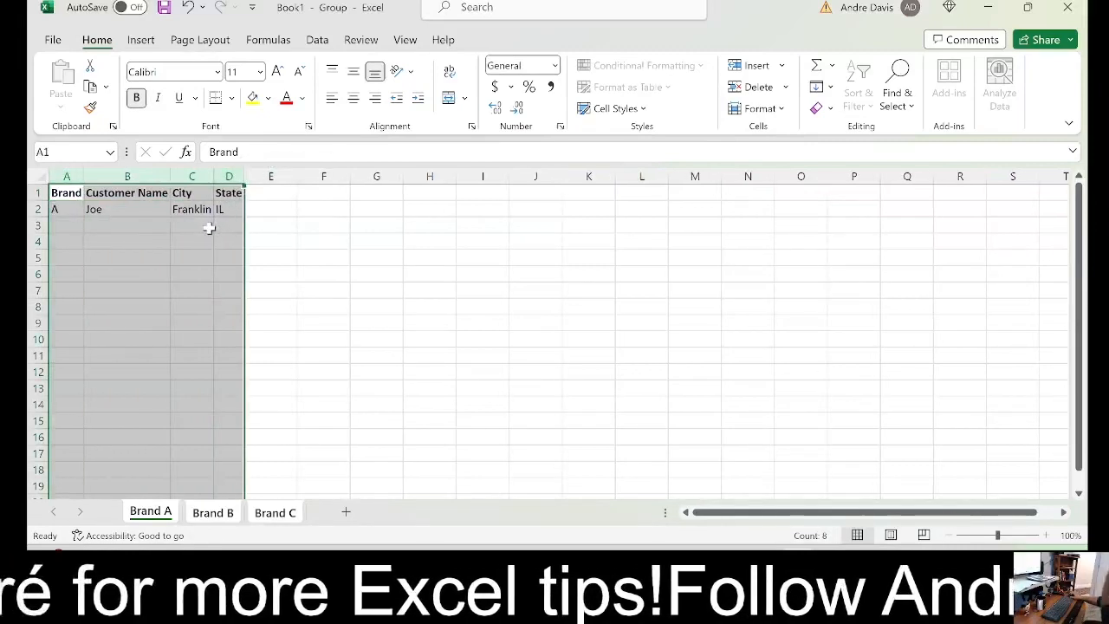
click(209, 227)
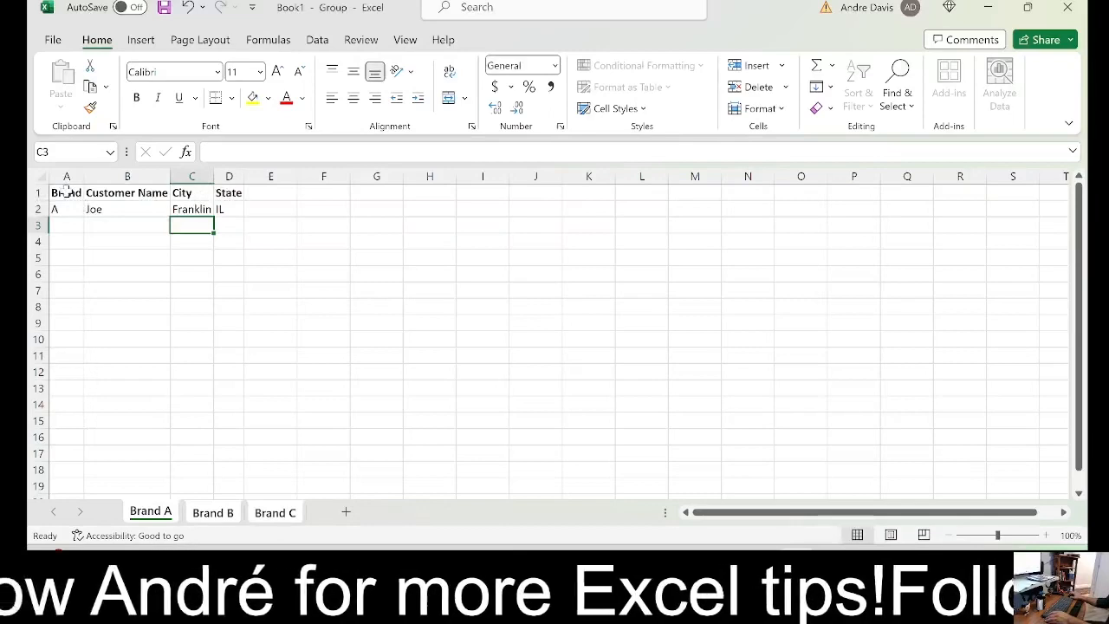
Apply a single underline to the header text in A1:D1 and remove it again
drag(69, 194, 227, 195)
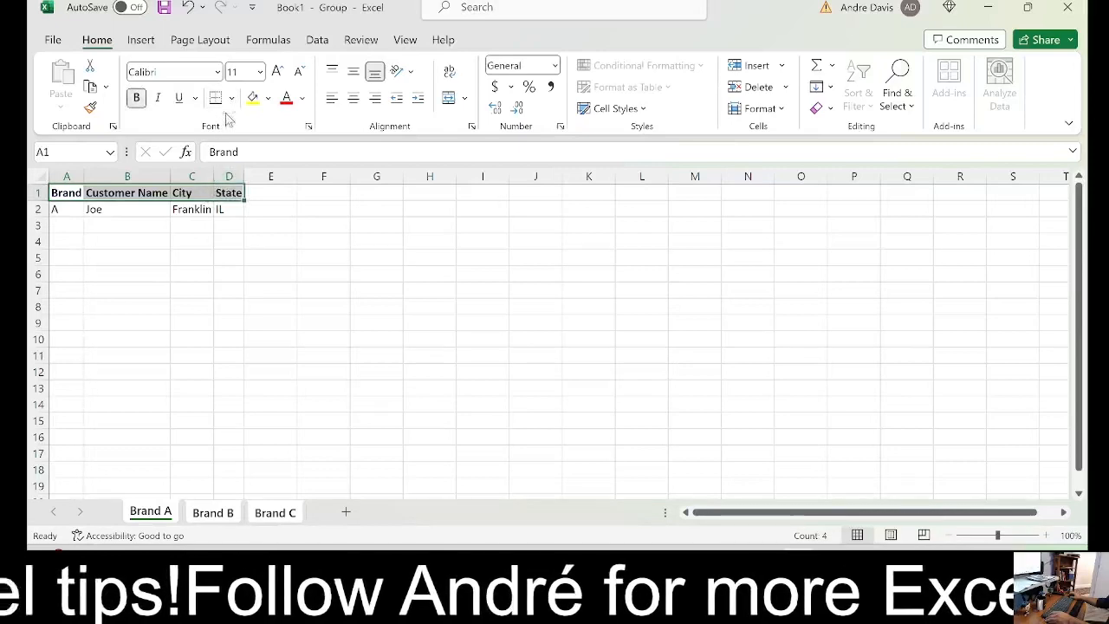
click(179, 99)
click(190, 284)
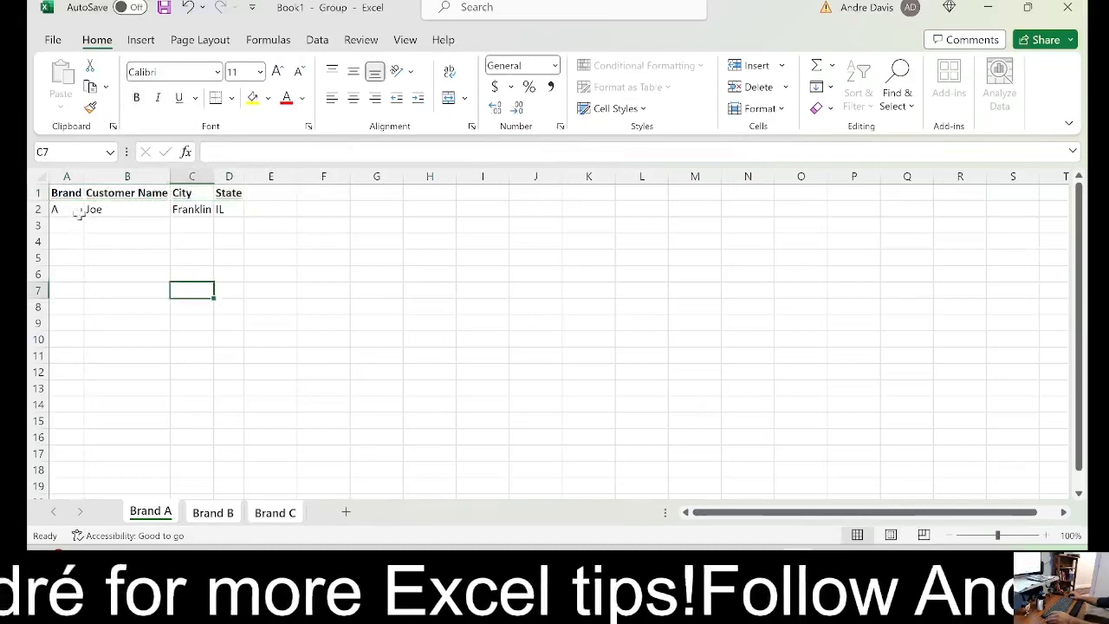
drag(66, 194, 218, 196)
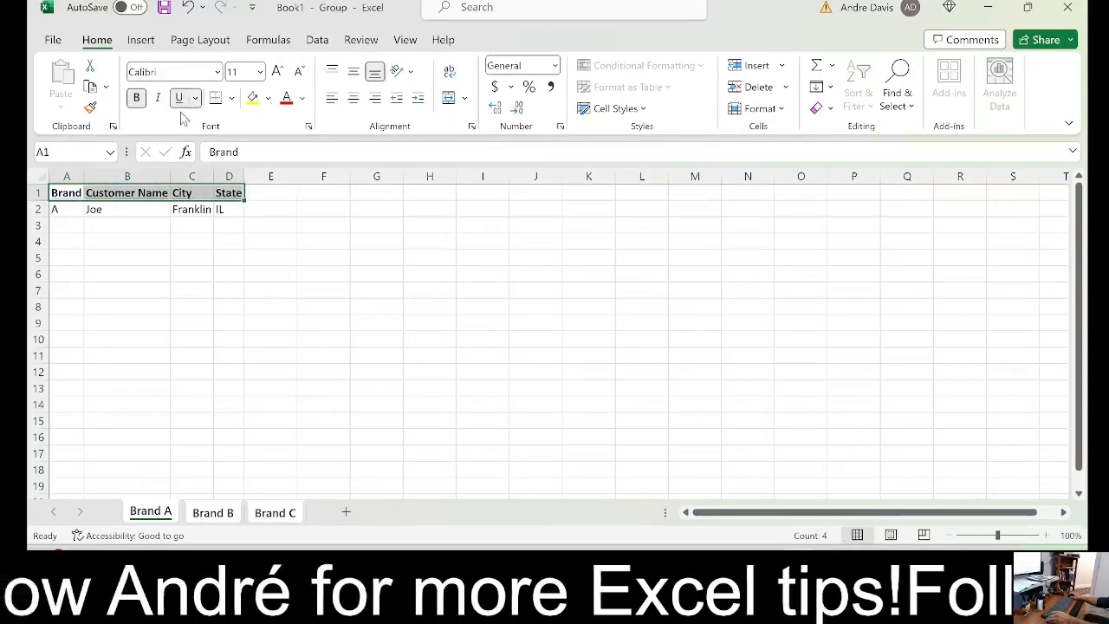
click(193, 255)
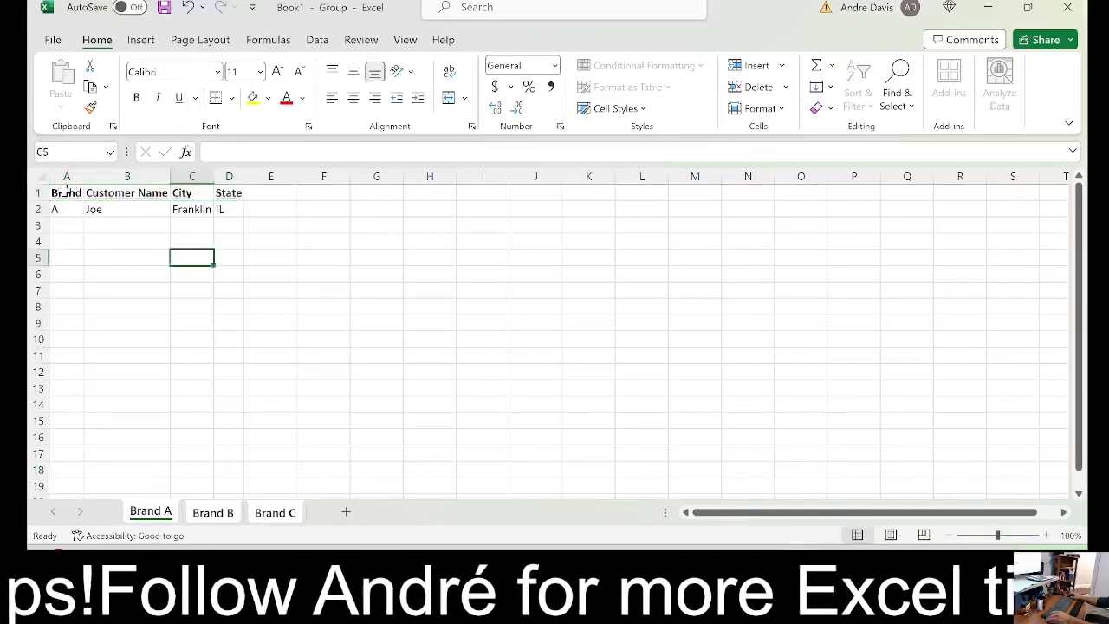
drag(64, 191, 234, 192)
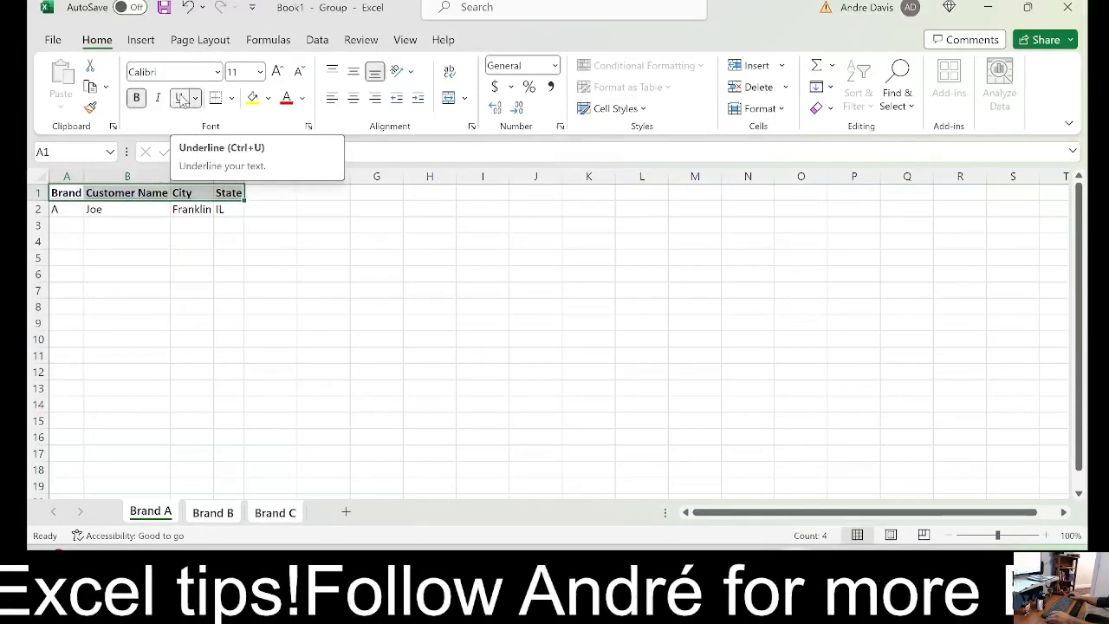
click(181, 244)
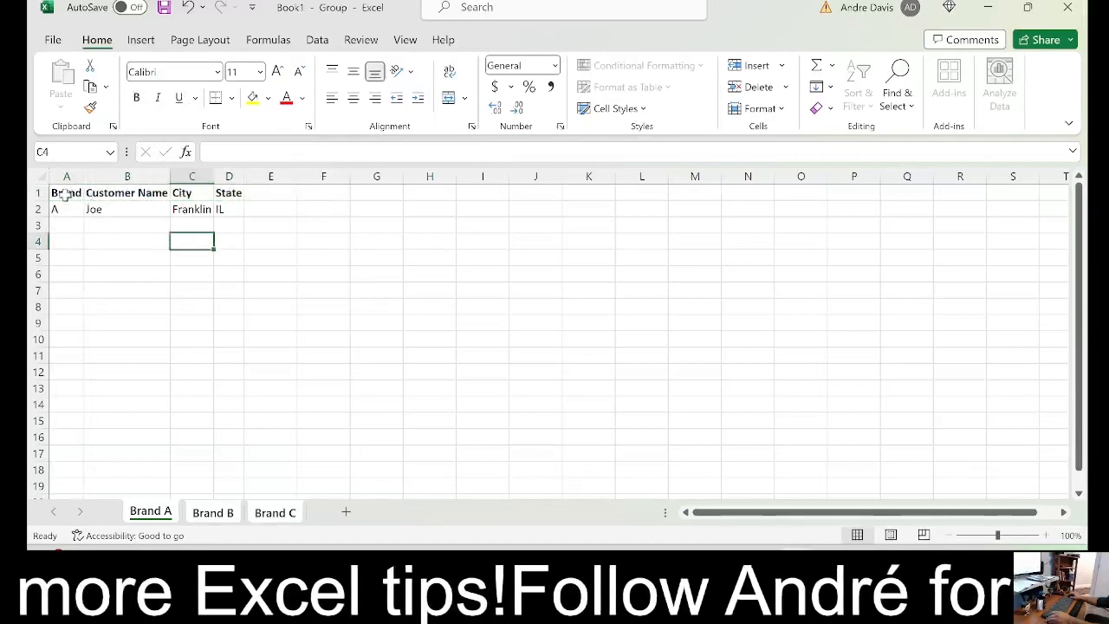
Apply a double underline to the header text in A1:D1 on the grouped sheets
drag(65, 197, 234, 185)
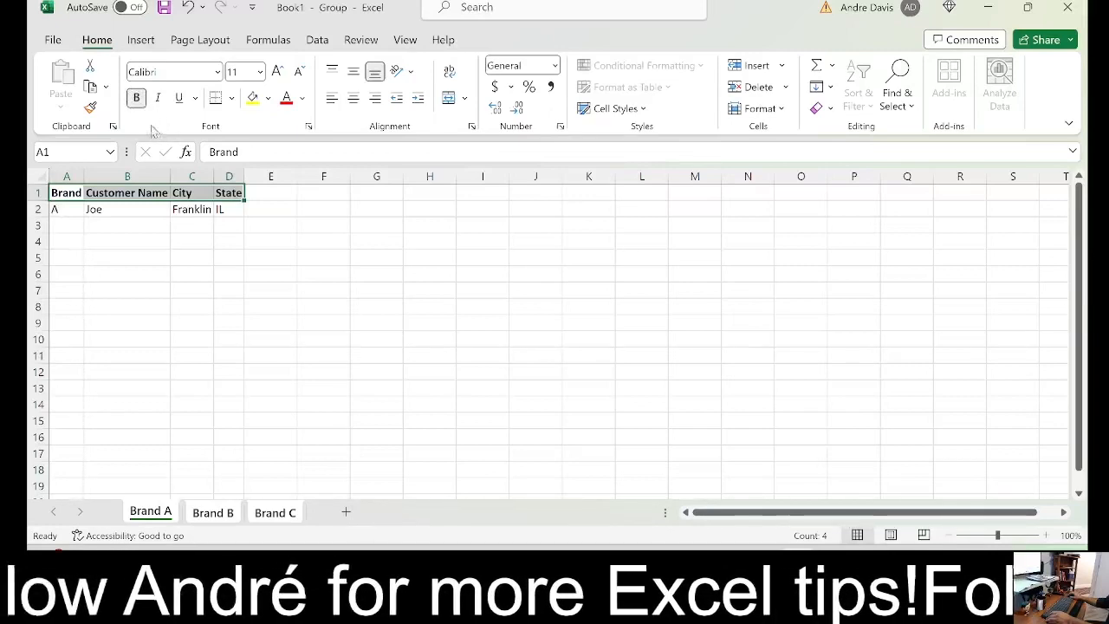
click(178, 97)
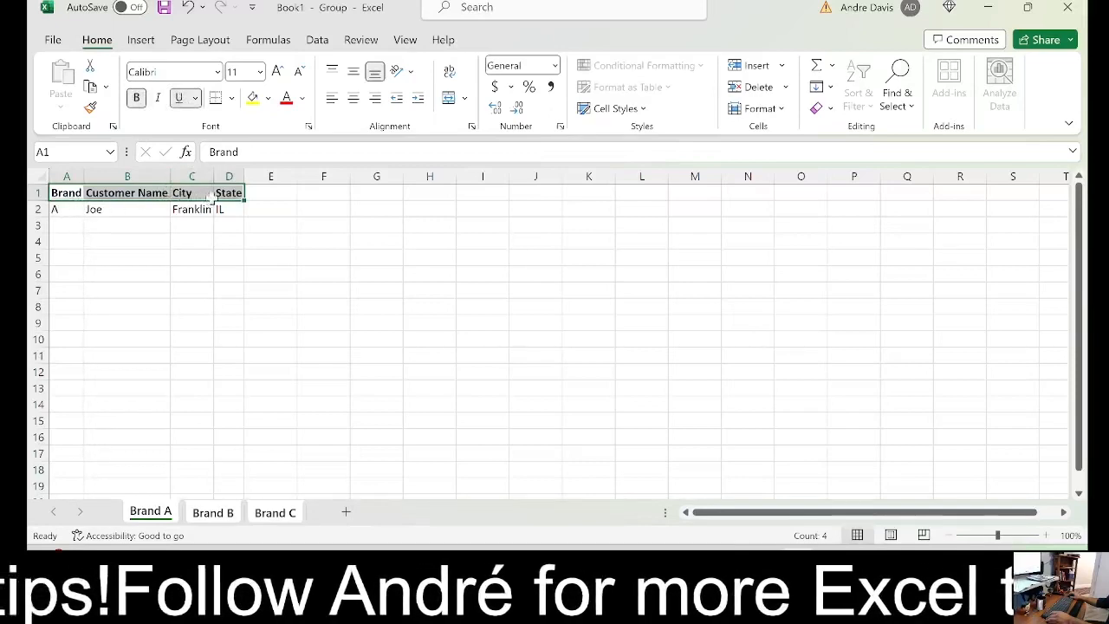
click(196, 98)
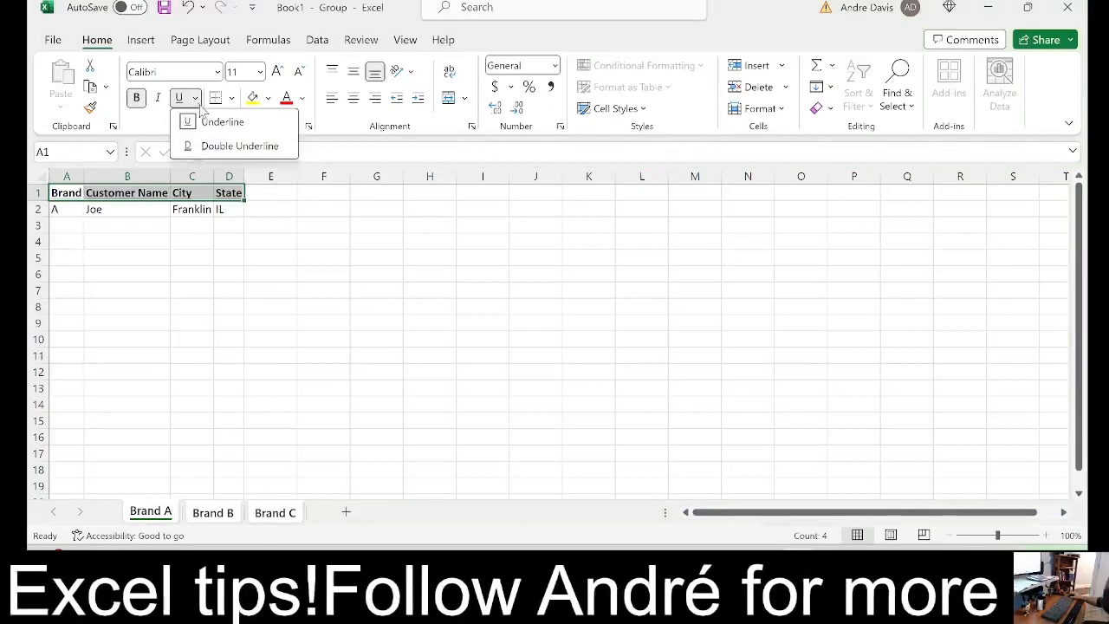
click(201, 145)
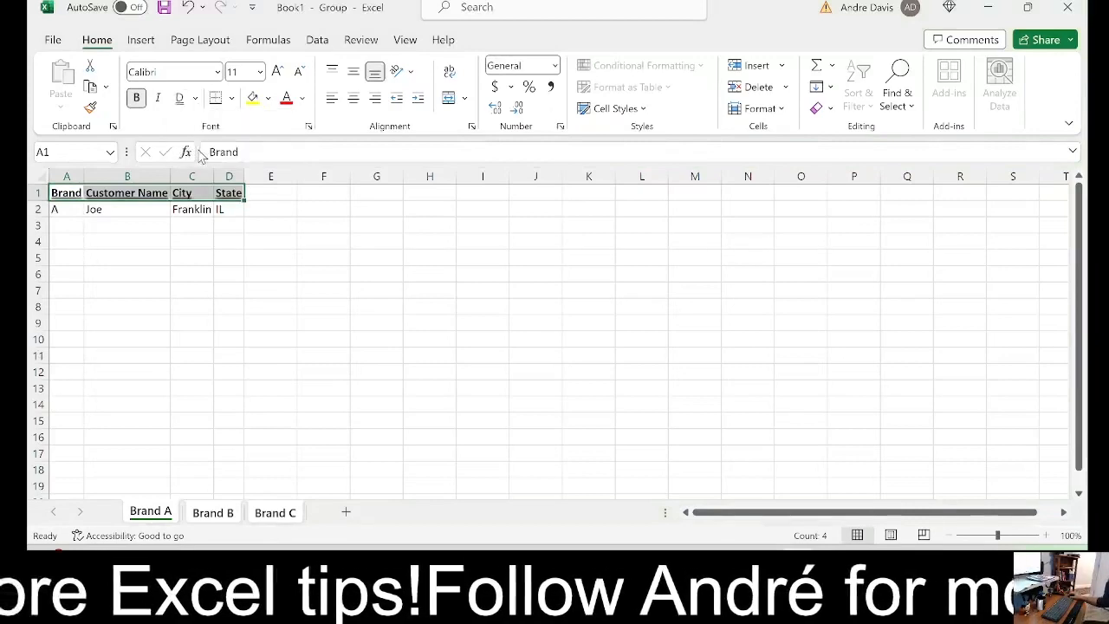
click(197, 263)
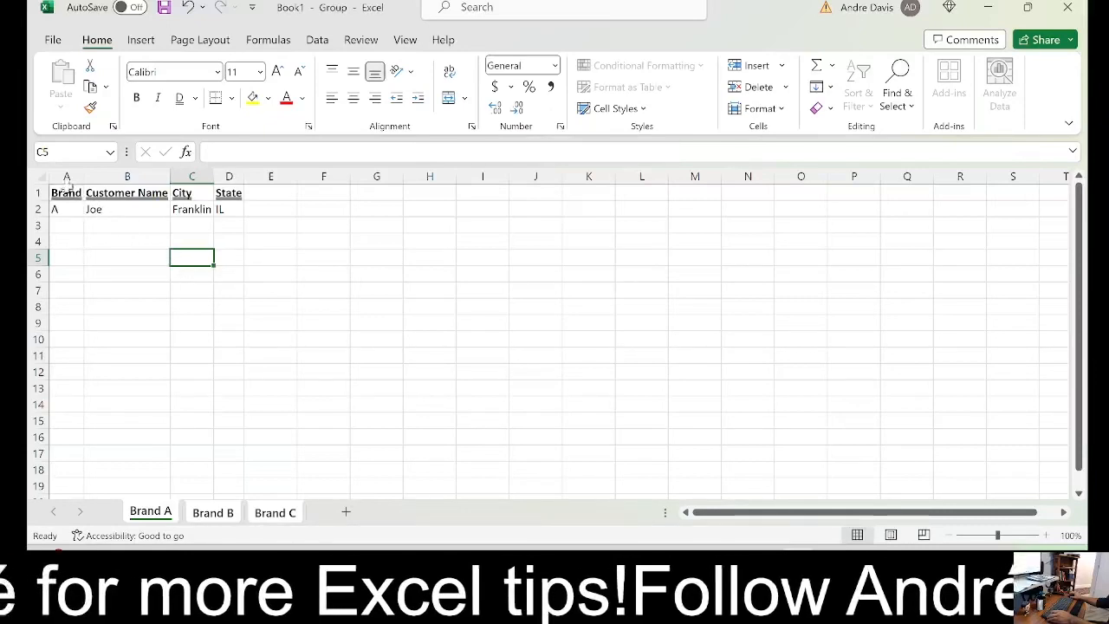
Remove the double underline from the headers in A1:D1 and give these cells a bottom border
drag(54, 192, 223, 193)
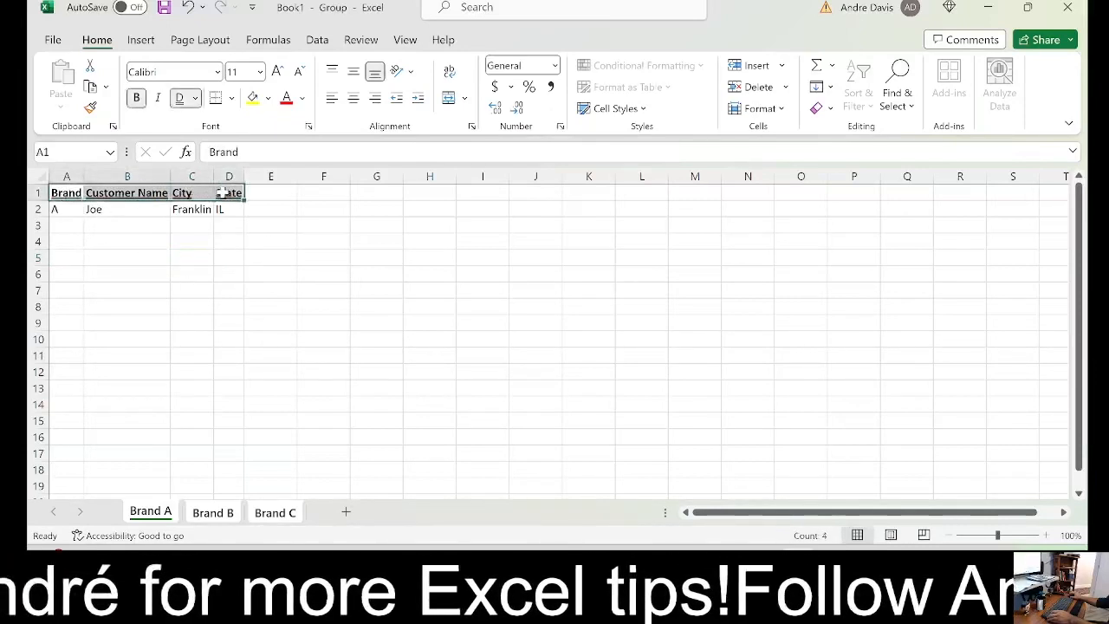
click(182, 99)
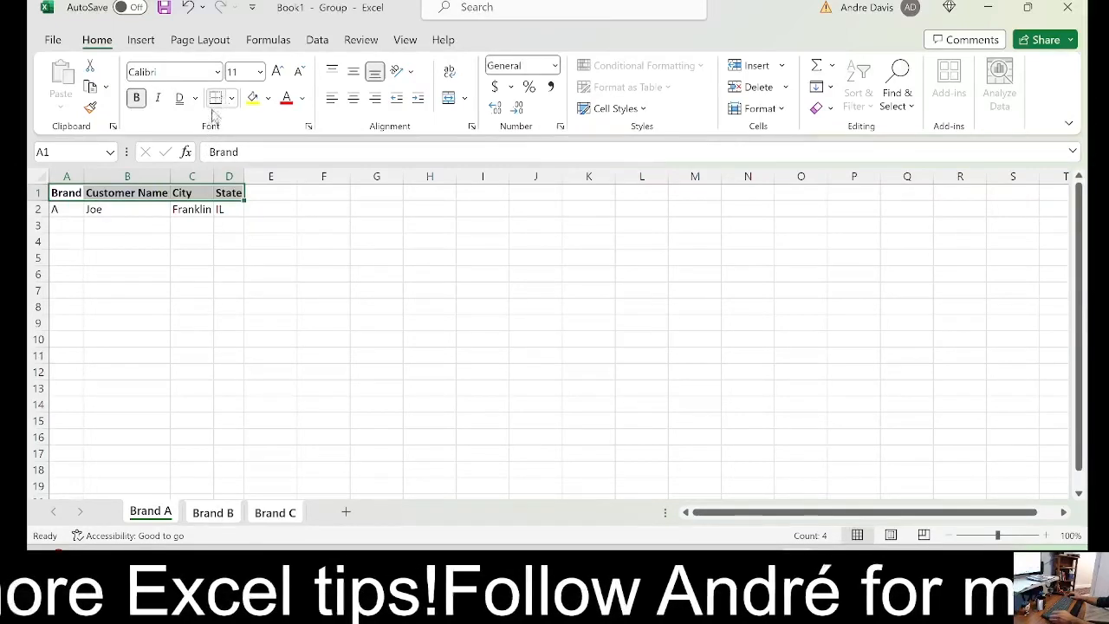
click(160, 259)
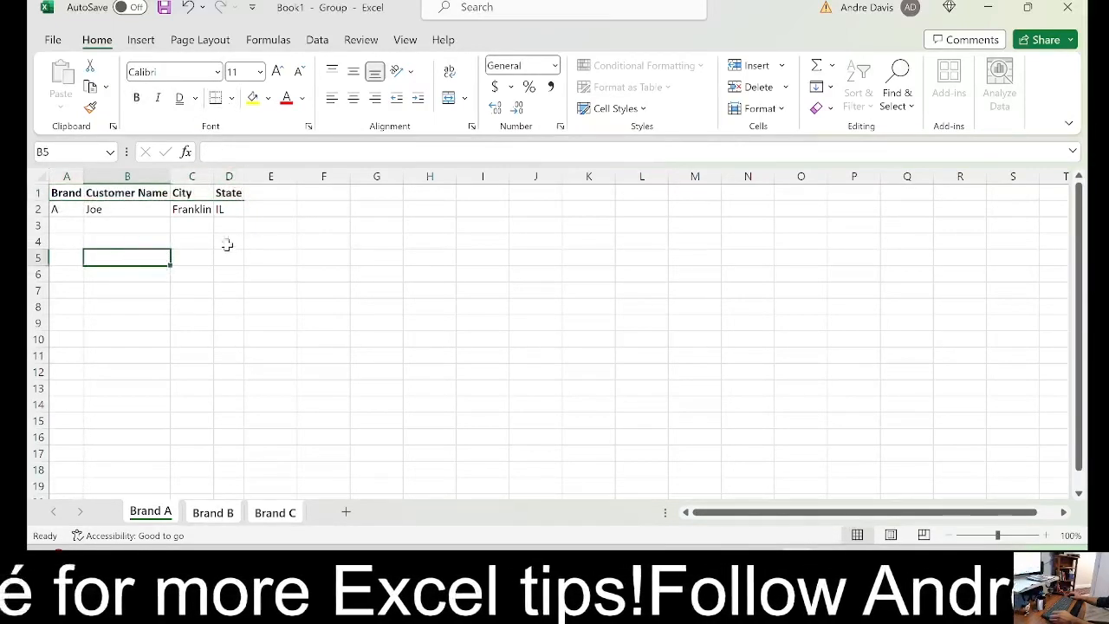
Examine the bottom border under each header cell in row 1 and review the available border styles
click(75, 195)
click(104, 192)
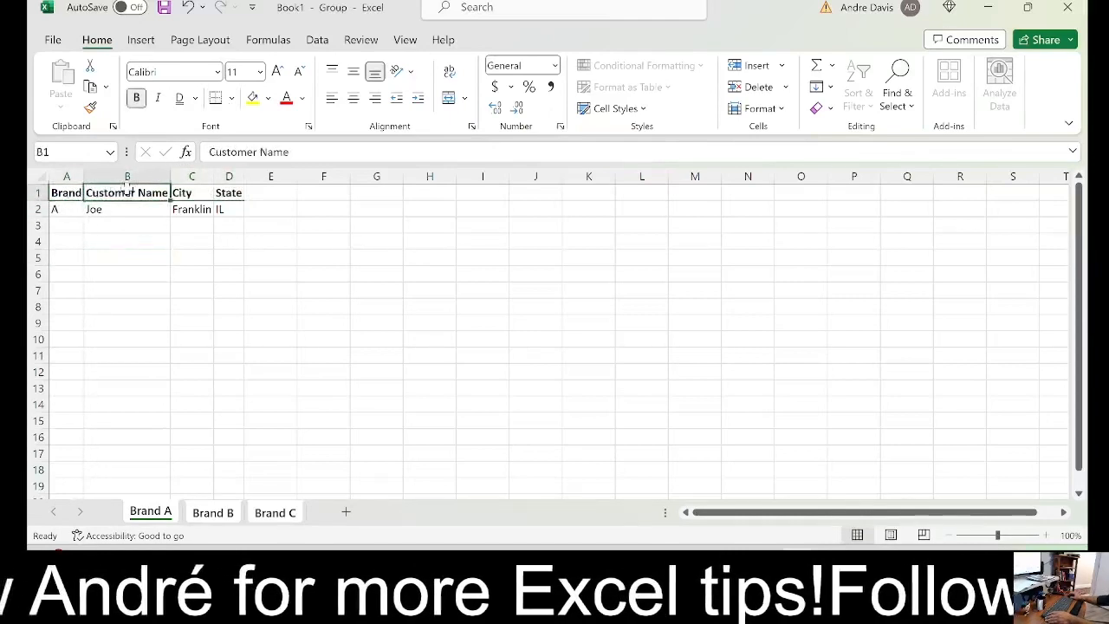
click(198, 192)
click(225, 191)
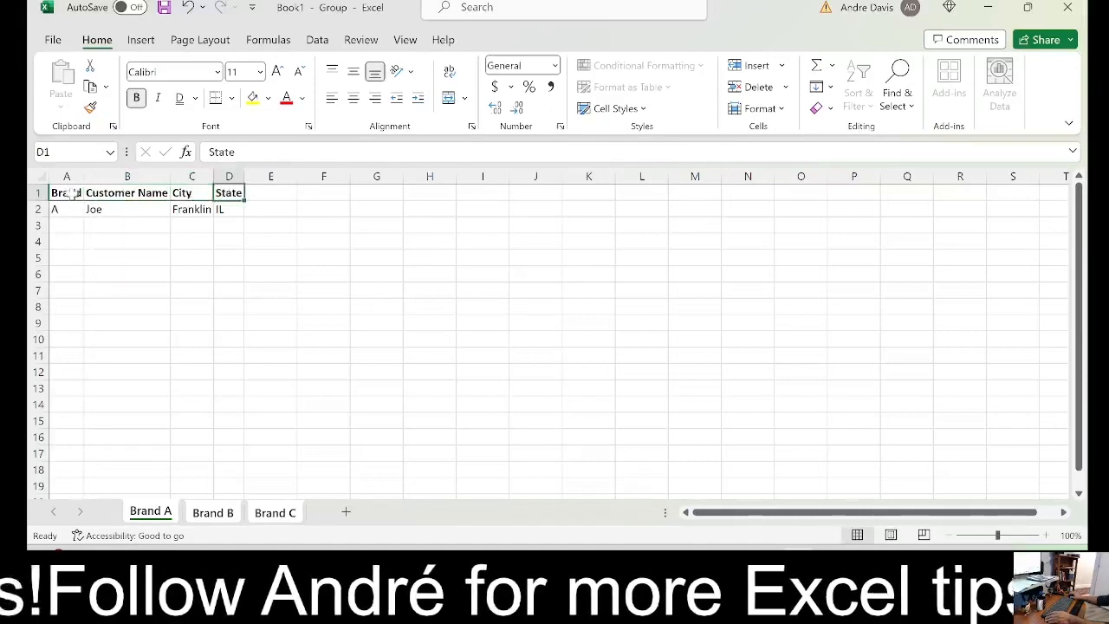
drag(74, 192, 225, 192)
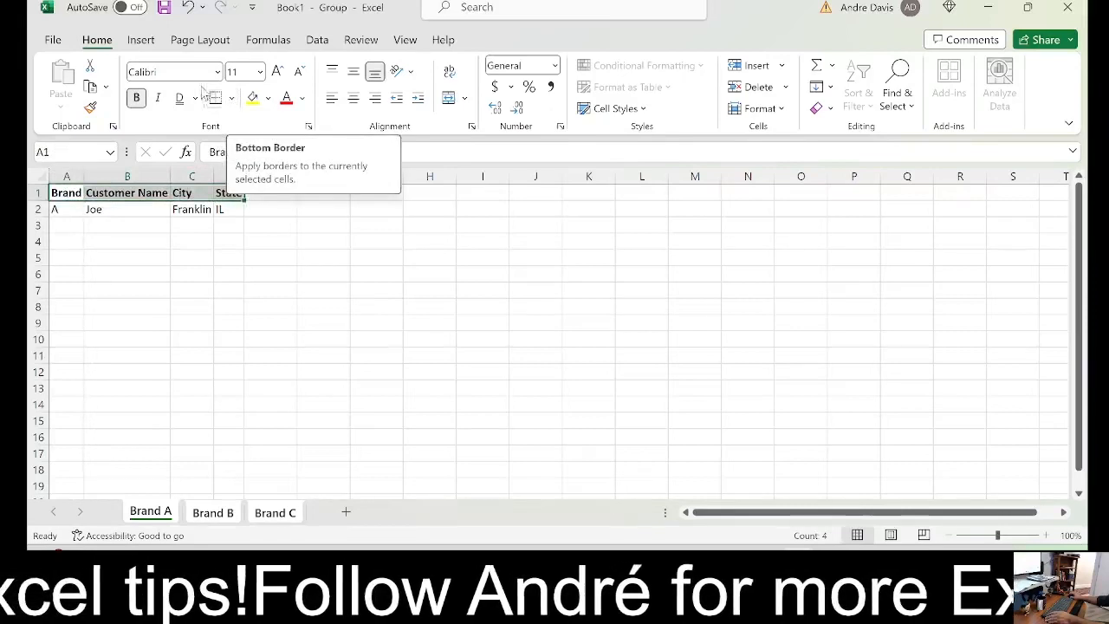
click(232, 99)
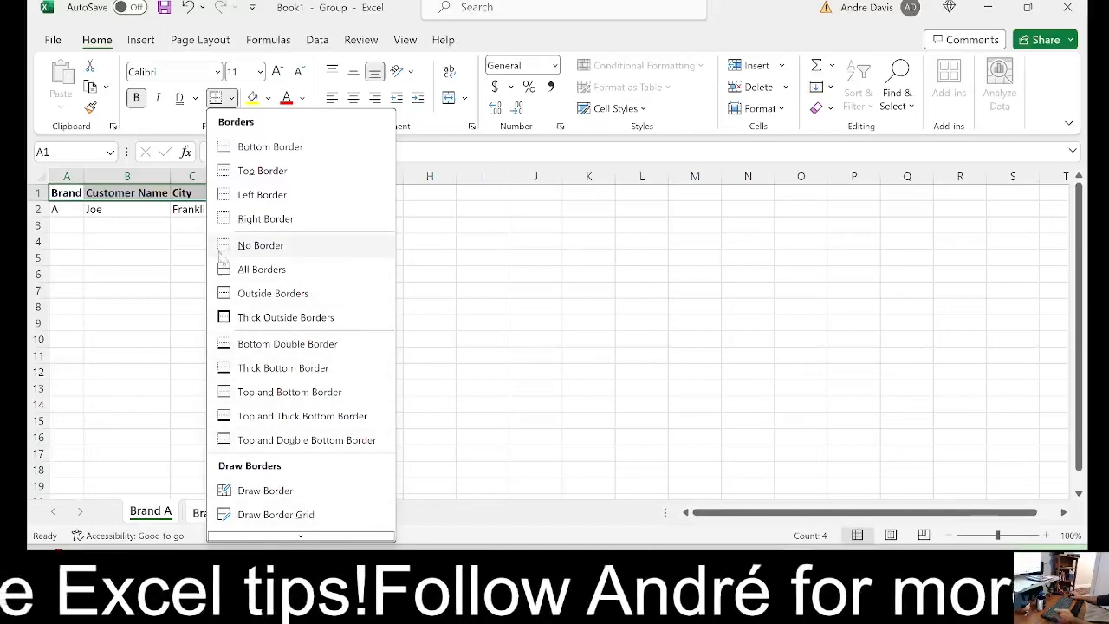
click(146, 233)
click(159, 272)
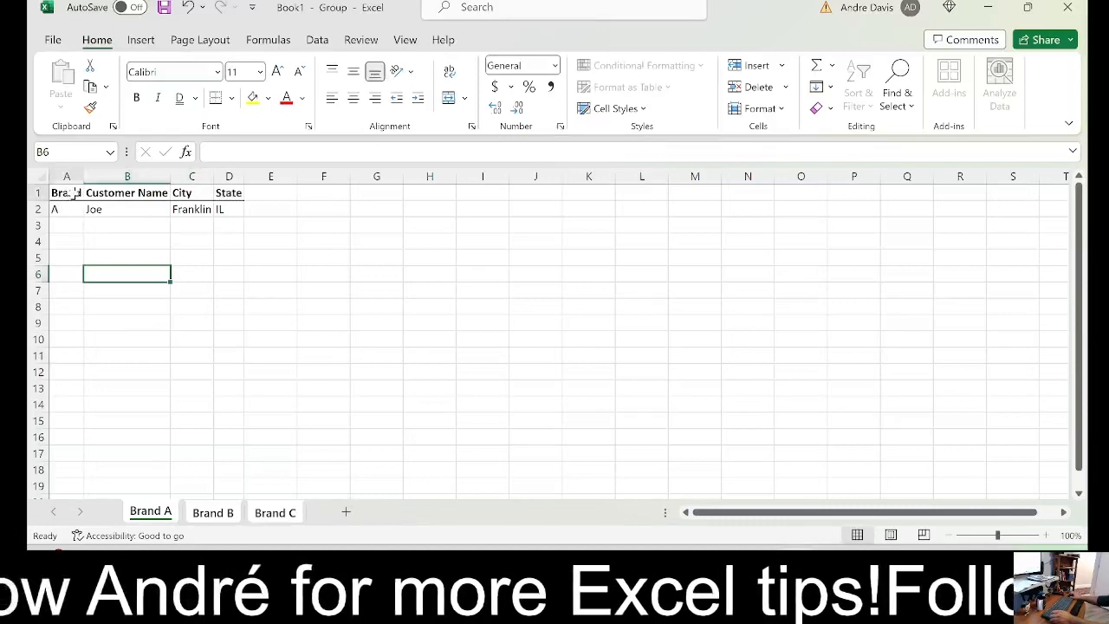
Fill the header cells A1:D1 with the dark blue-gray theme color and set their font color to White, Background 1
drag(76, 192, 234, 192)
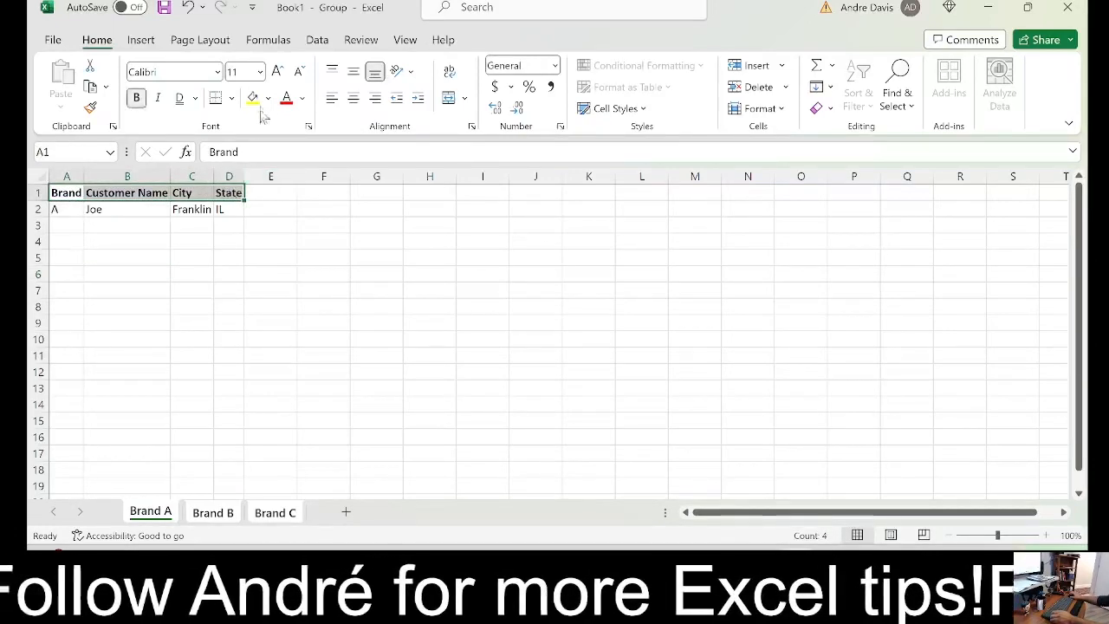
click(270, 98)
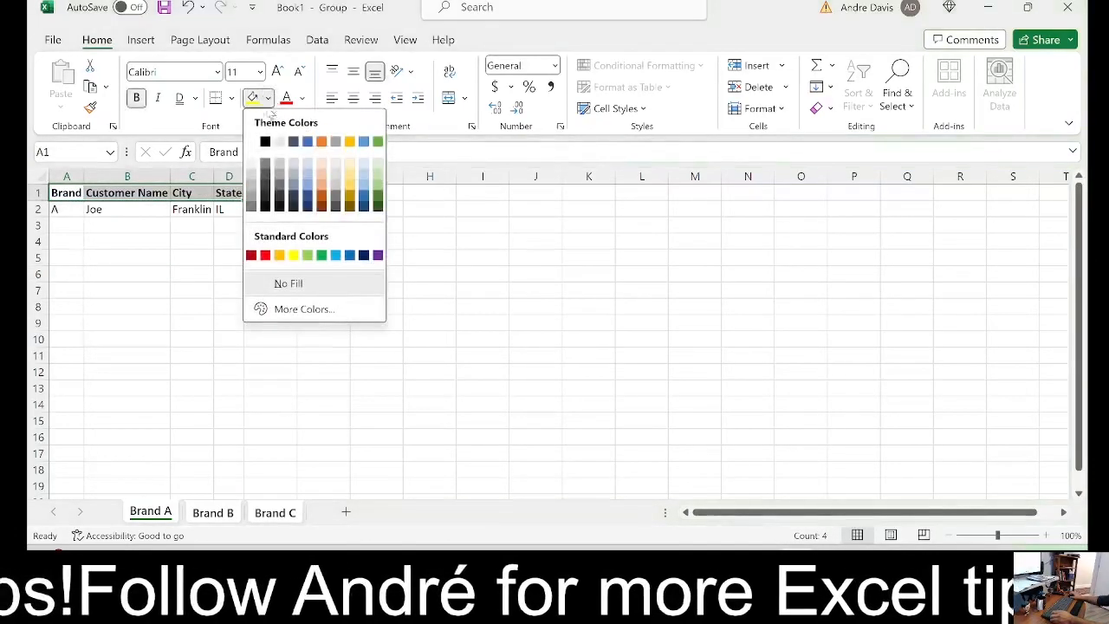
click(295, 142)
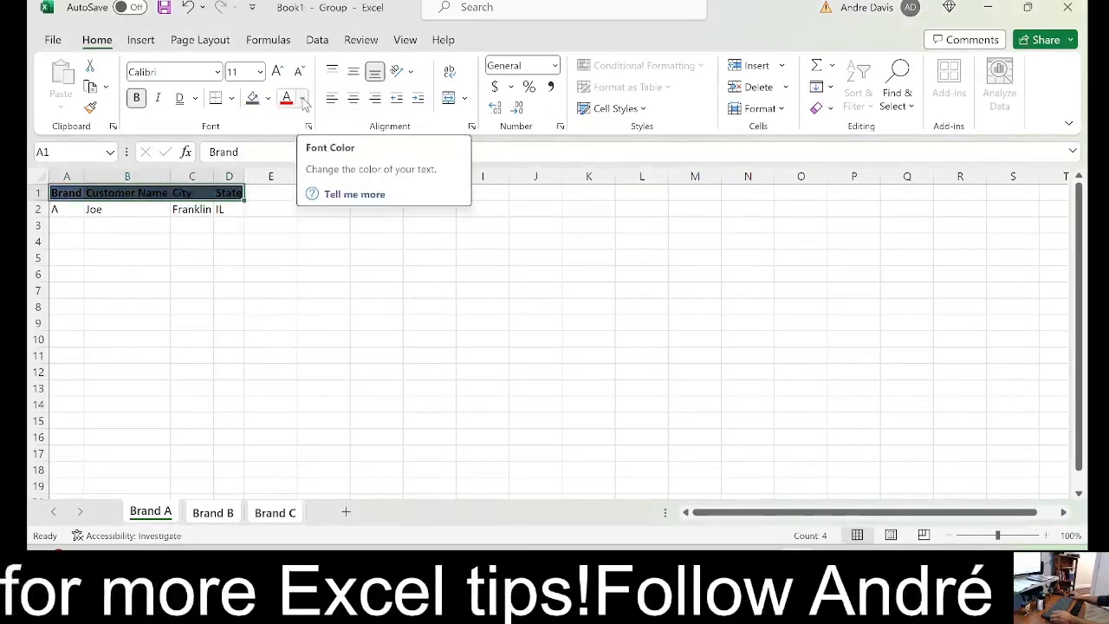
click(302, 98)
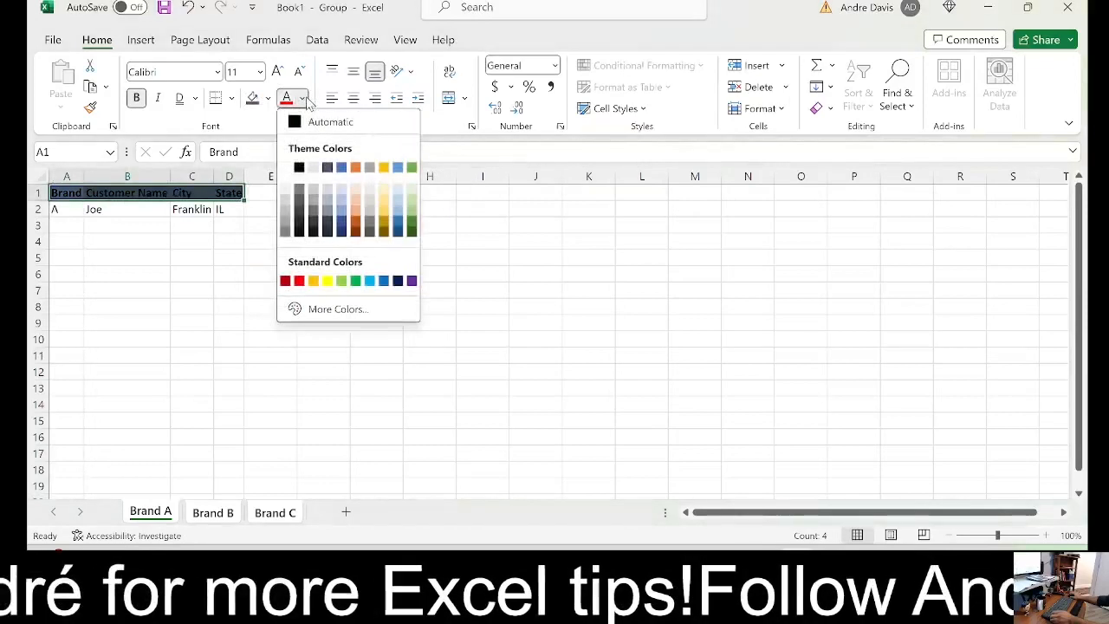
click(286, 168)
click(136, 321)
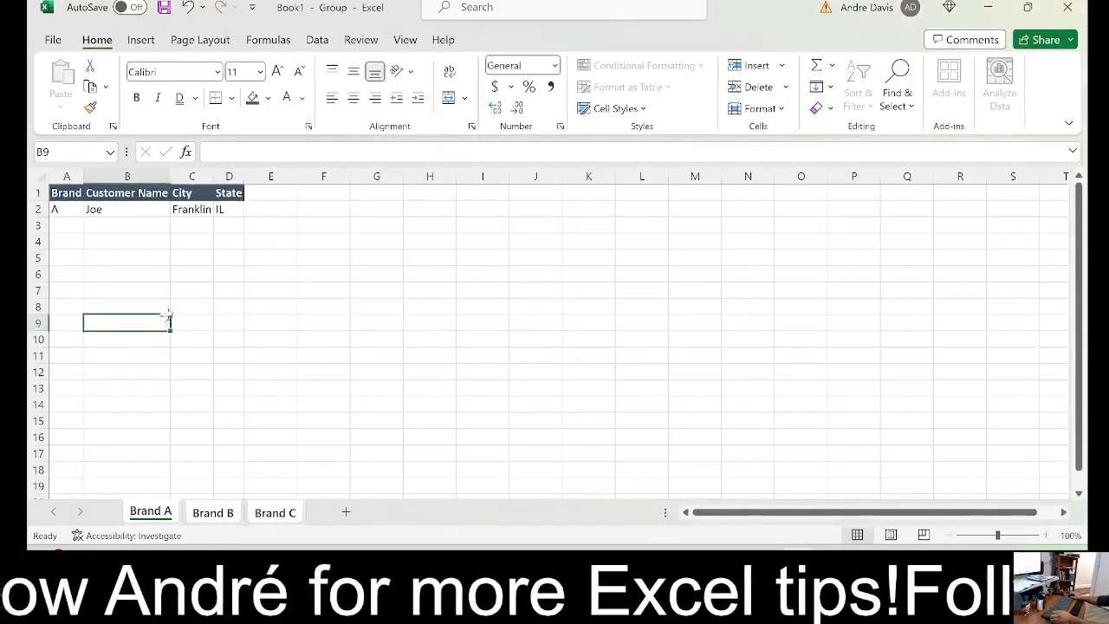
Ungroup the sheets and compare the header formatting on Brand C with Brand A
click(270, 274)
click(275, 512)
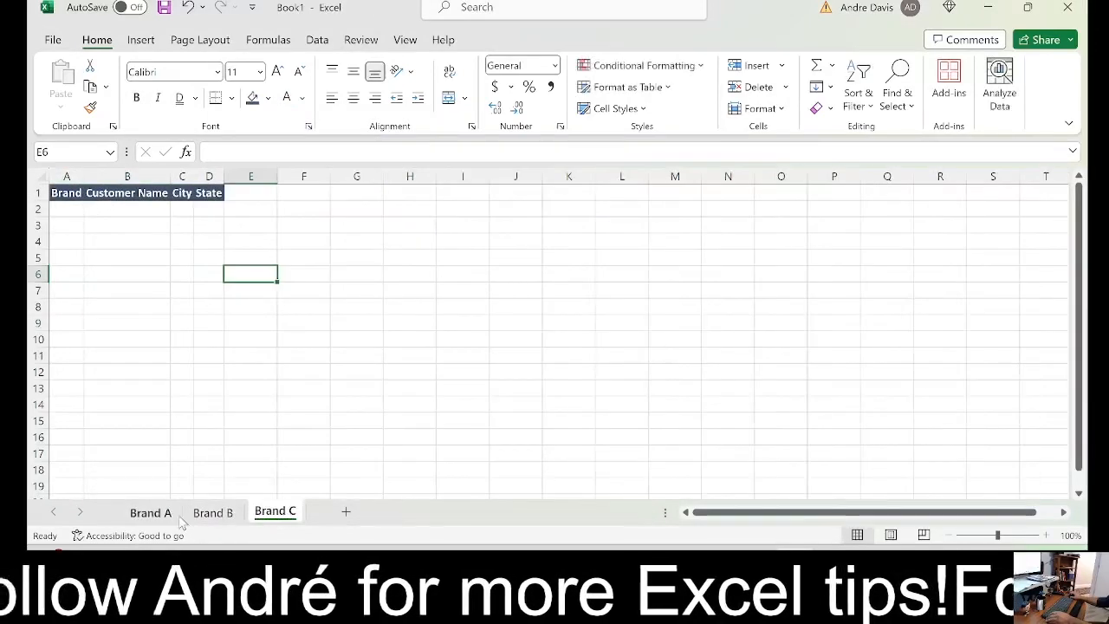
click(164, 515)
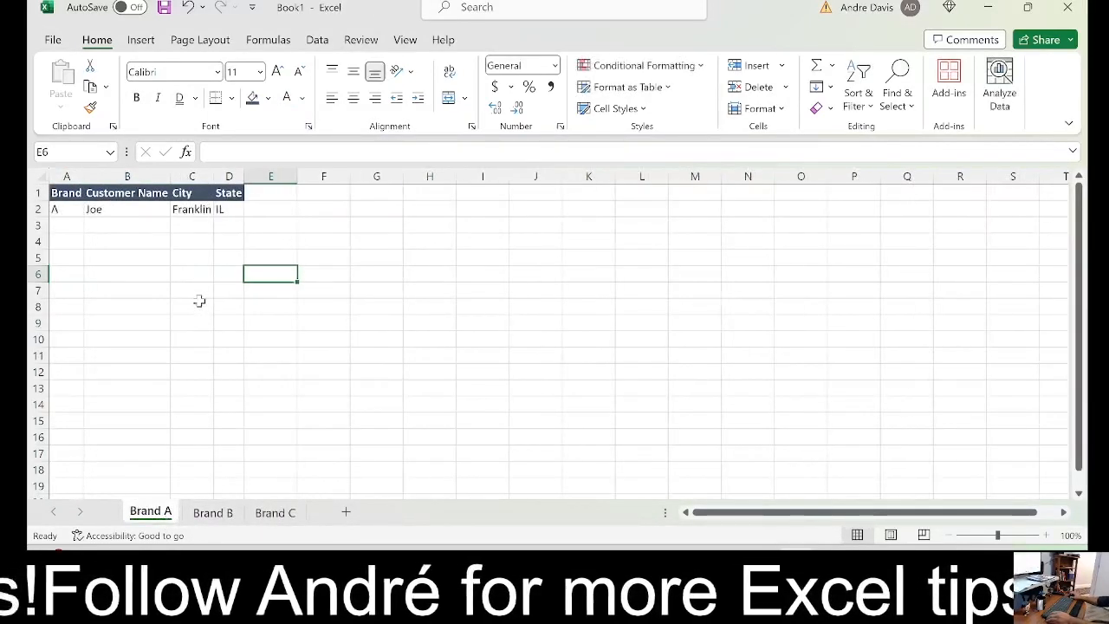